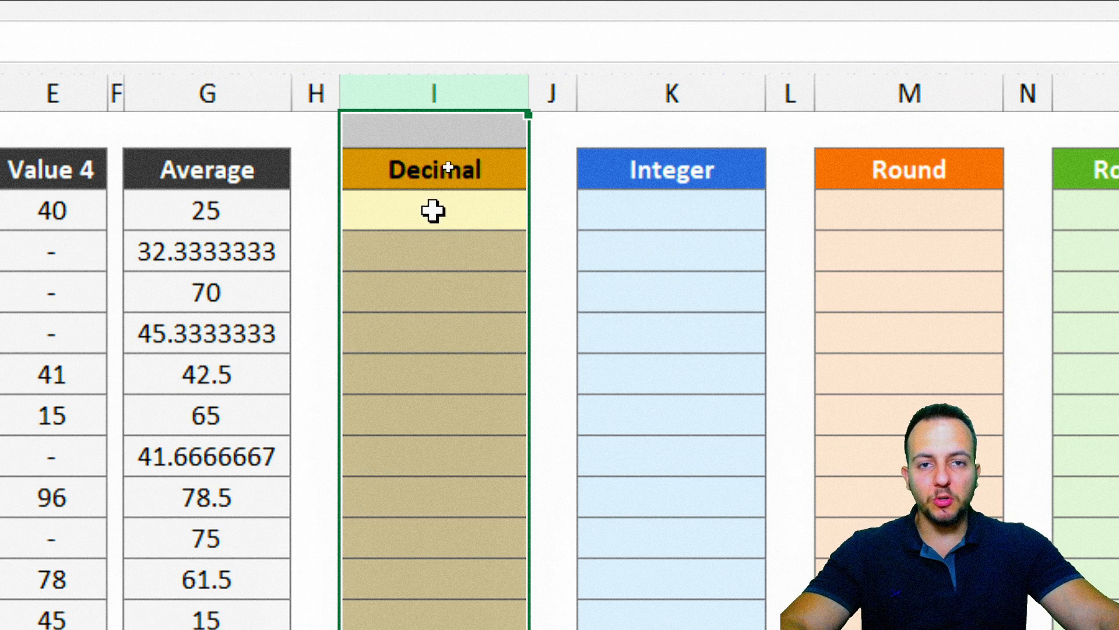
# Step: Look over the empty result columns from Decimal and Integer through Round, RoundUp, RoundDown and Round Multiple
pyautogui.click(456, 210)
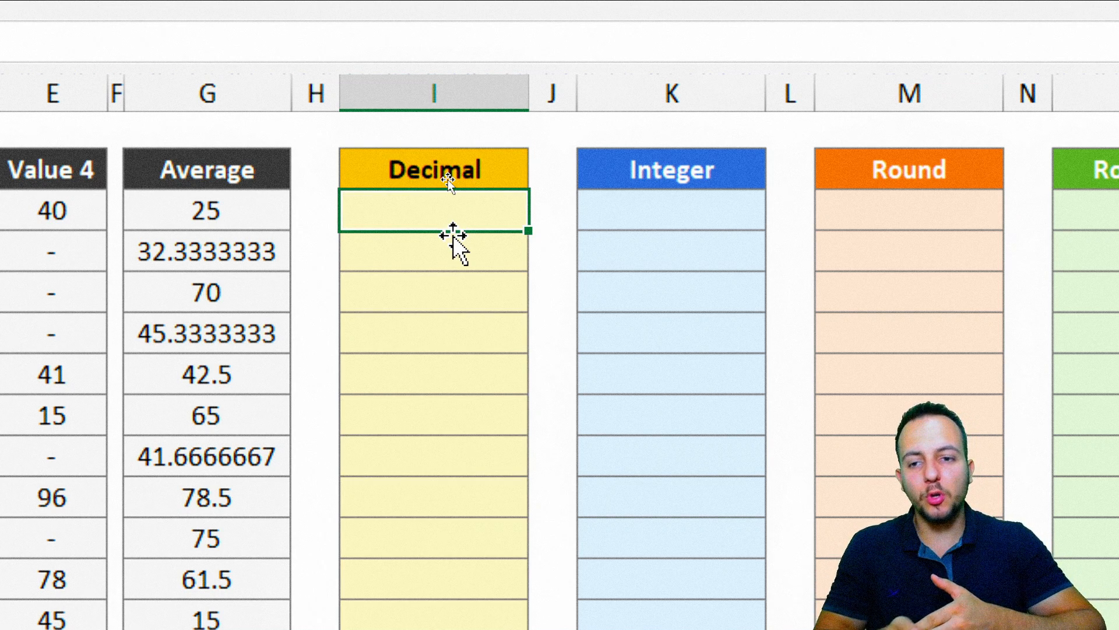
pyautogui.hscroll(4, 989, 304)
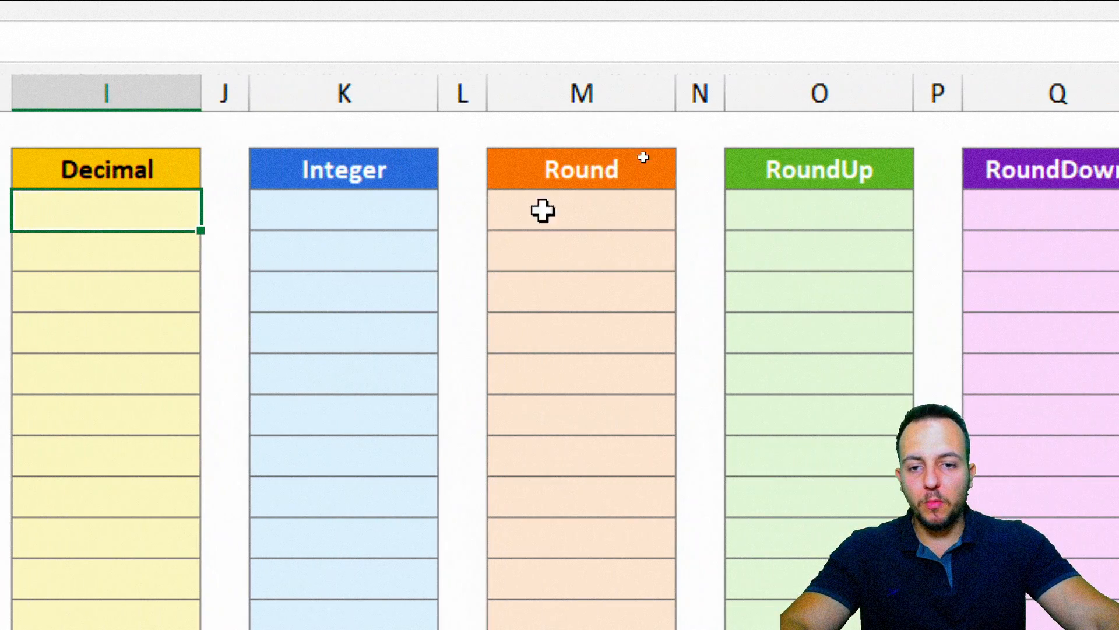
pyautogui.click(369, 93)
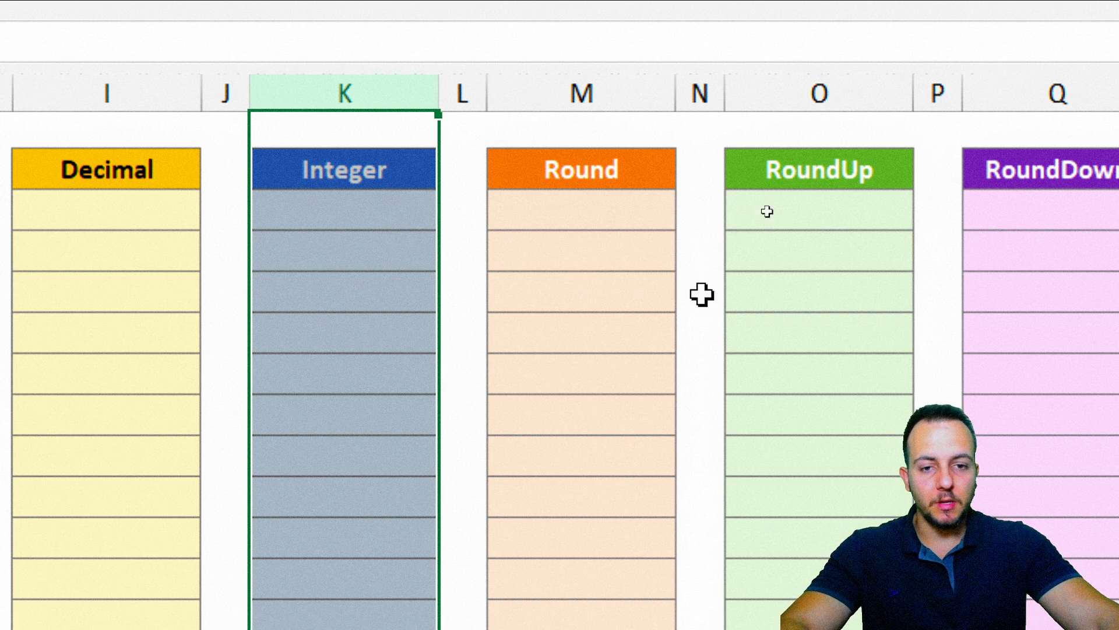
pyautogui.hscroll(3, 703, 295)
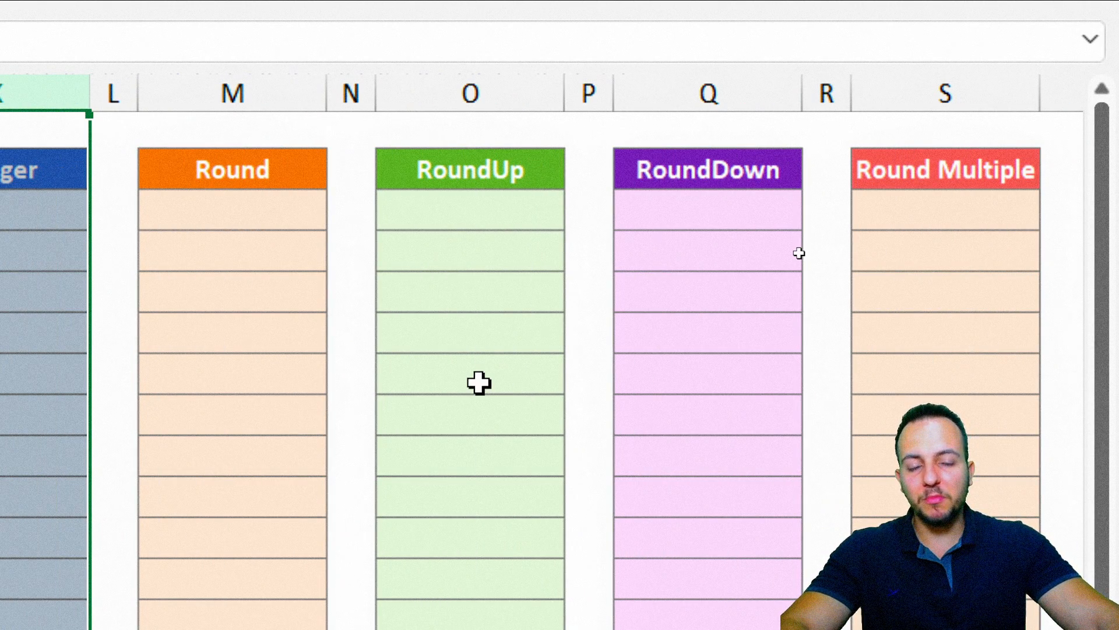
pyautogui.click(270, 198)
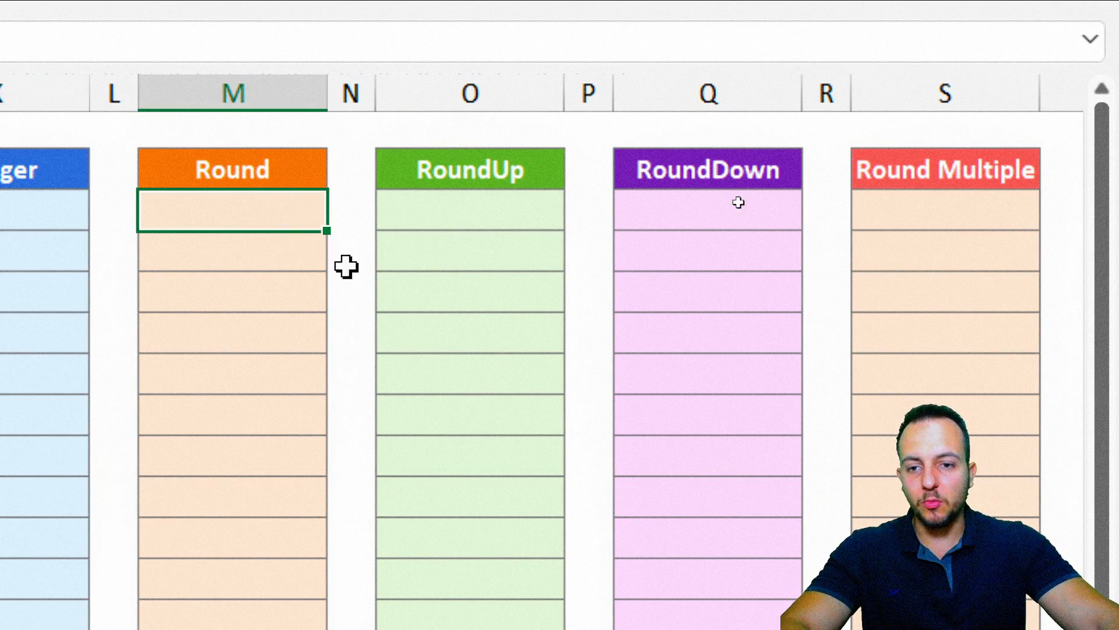
pyautogui.hotkey('ctrl', 'space')
pyautogui.click(534, 224)
pyautogui.hotkey('ctrl', 'space')
pyautogui.click(758, 224)
pyautogui.hotkey('ctrl', 'space')
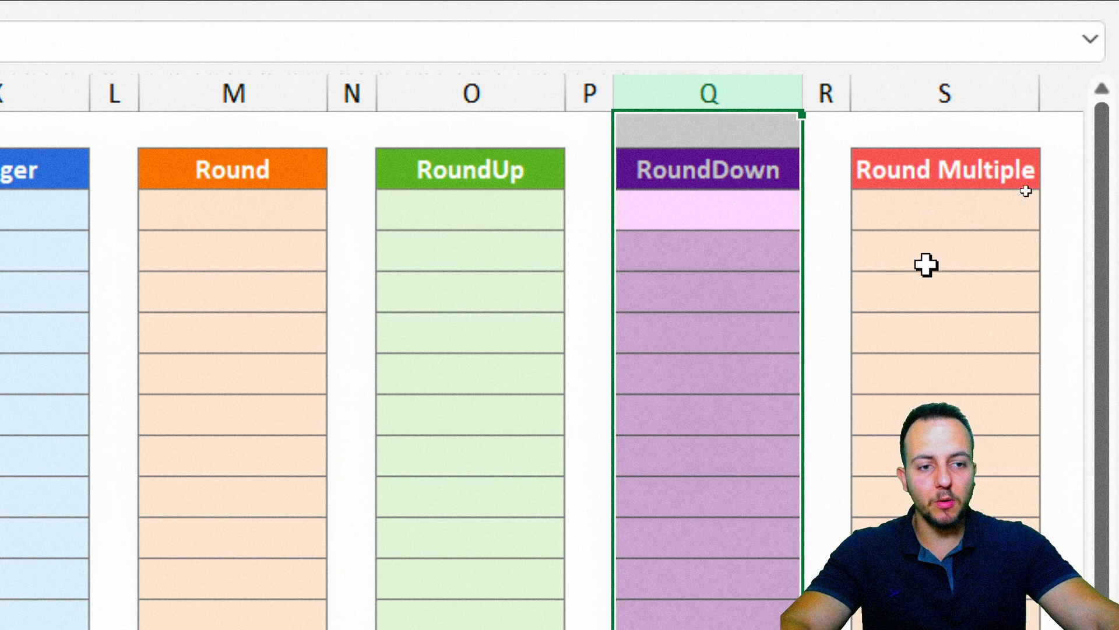
pyautogui.click(938, 221)
pyautogui.hotkey('ctrl', 'space')
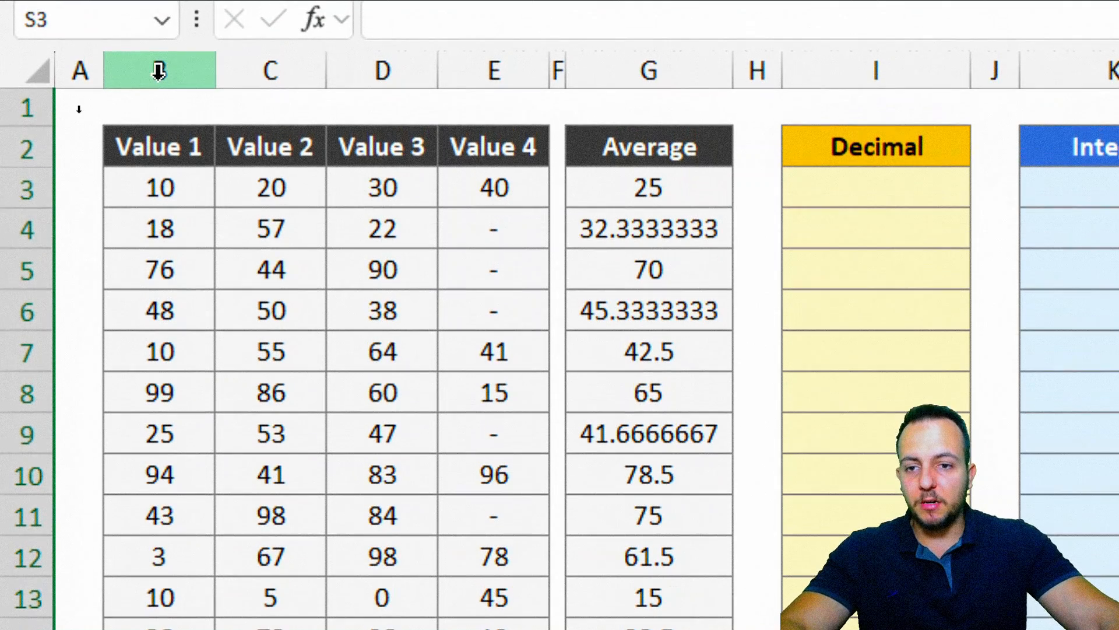
# Step: Look over the source columns Value 1 to Value 4 and the Average column
pyautogui.click(158, 71)
pyautogui.click(382, 70)
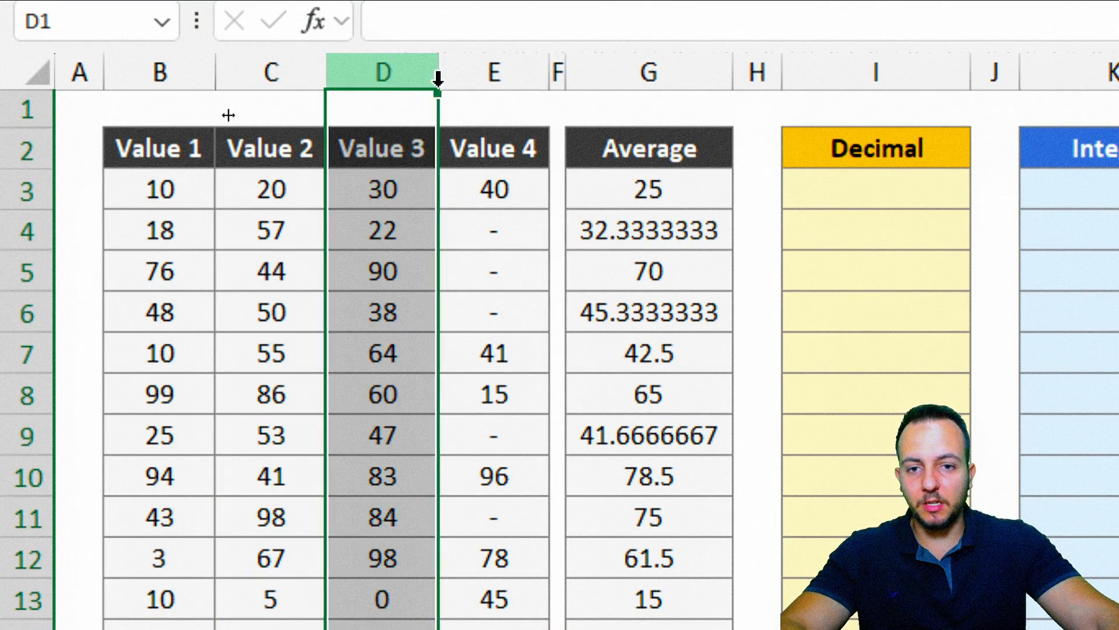
pyautogui.click(443, 71)
pyautogui.click(133, 77)
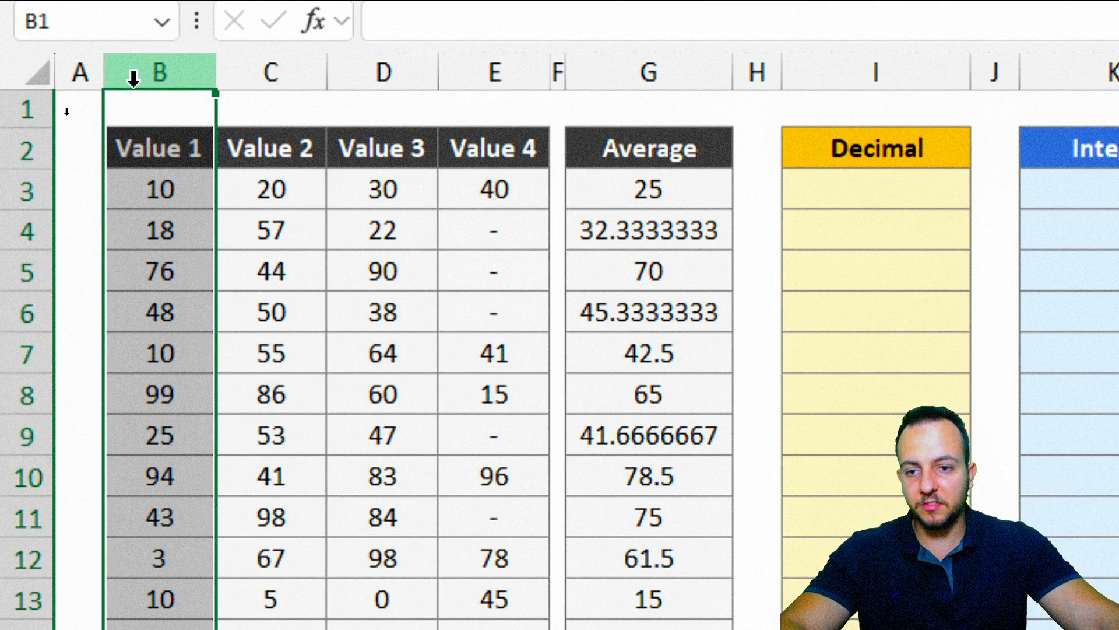
pyautogui.click(295, 62)
pyautogui.click(500, 70)
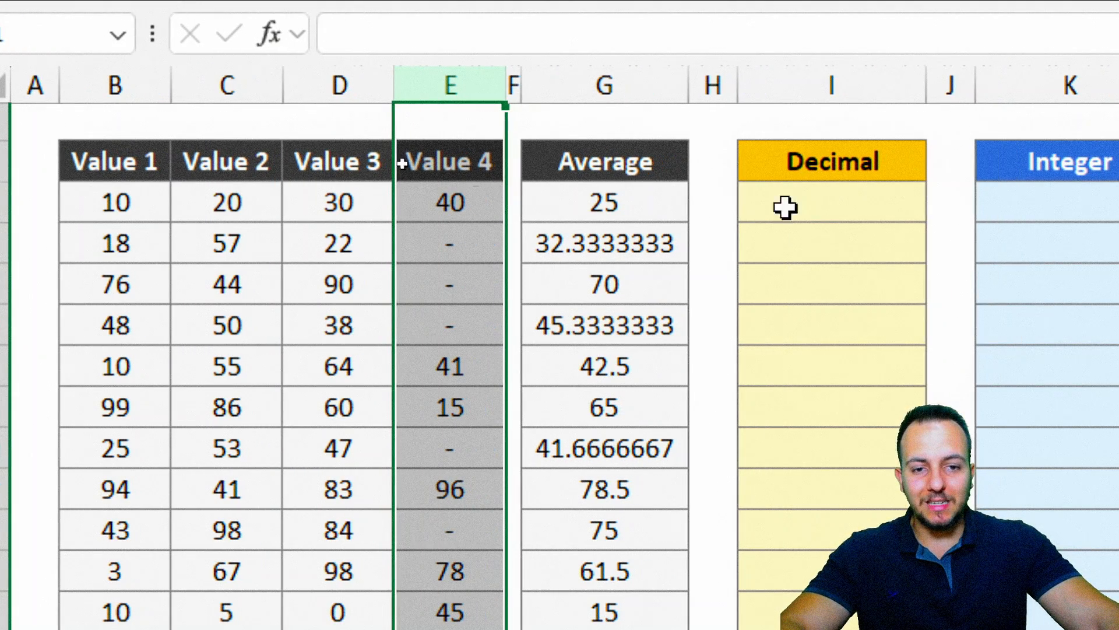
pyautogui.click(671, 87)
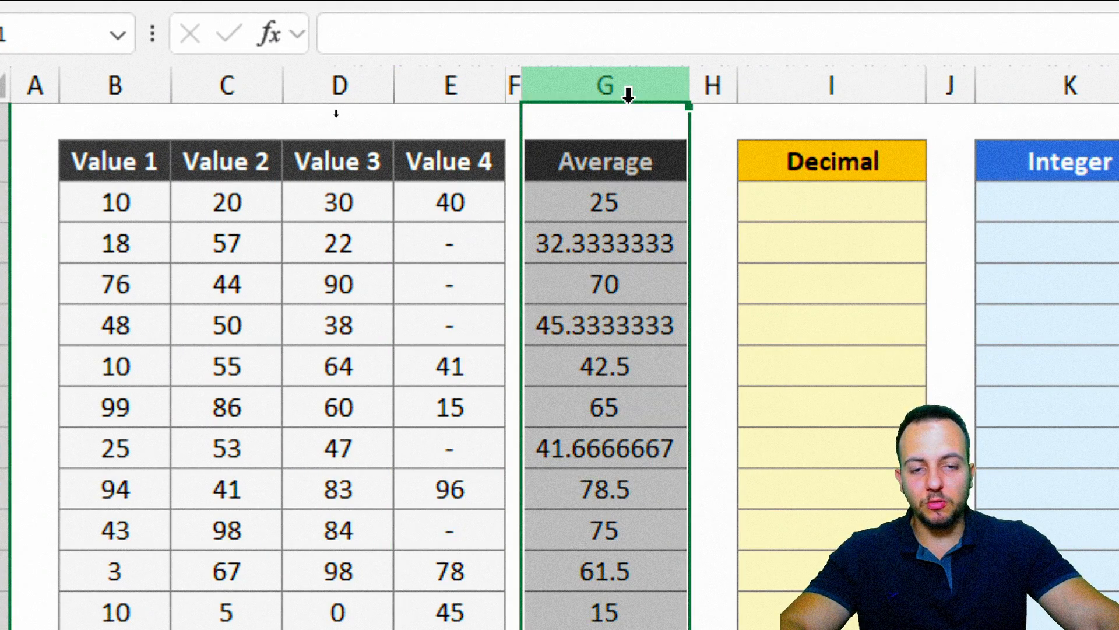
# Step: Inspect the formula behind the first Average cell and compare the averages of the first two rows
pyautogui.click(628, 213)
pyautogui.doubleClick(645, 198)
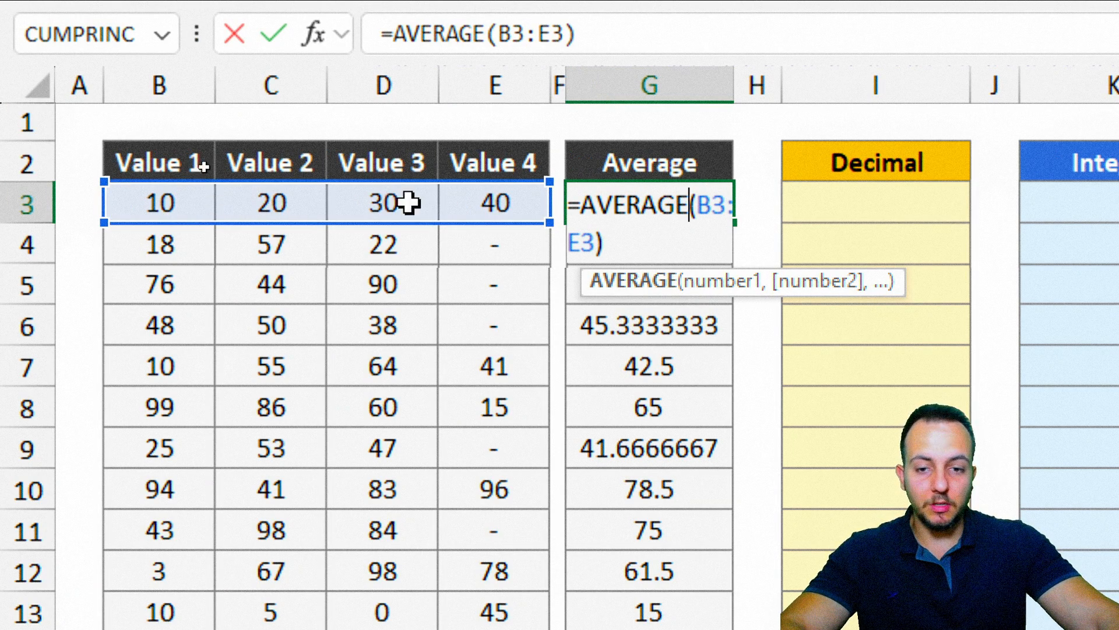
pyautogui.press('Escape')
pyautogui.click(692, 244)
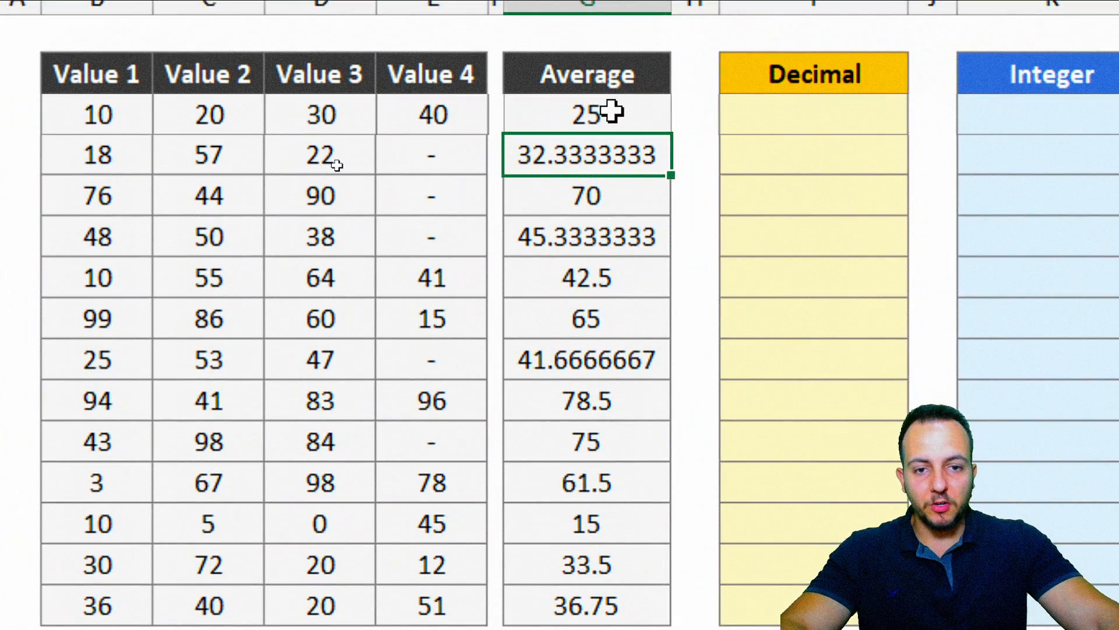
pyautogui.click(671, 63)
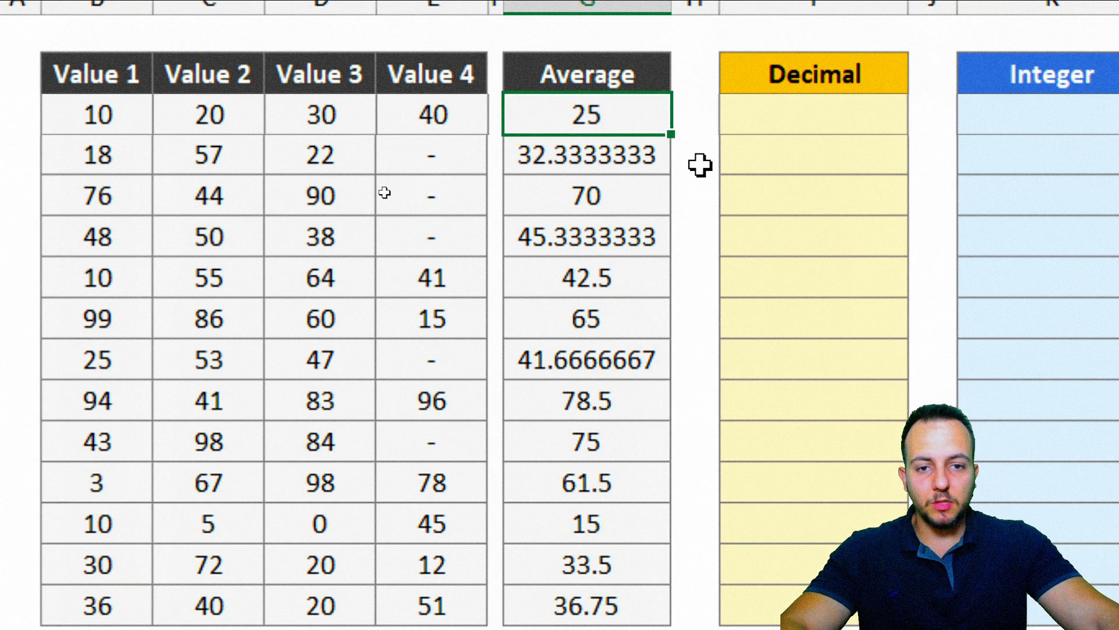
# Step: Point out the first and second averages in turn with temporary red boxes and arrows, clearing each markup
pyautogui.hotkey('ctrl', '2')
pyautogui.moveTo(556, 91)
pyautogui.mouseDown()
pyautogui.moveTo(615, 134)
pyautogui.moveTo(705, 114)
pyautogui.mouseUp()
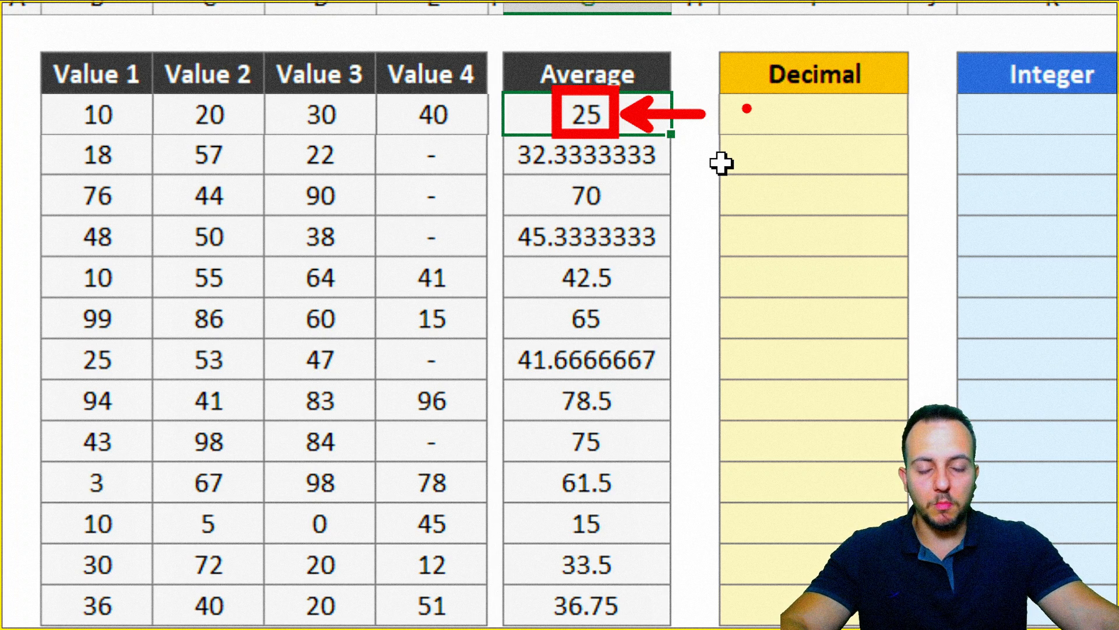
pyautogui.hotkey('ctrl', 'z')
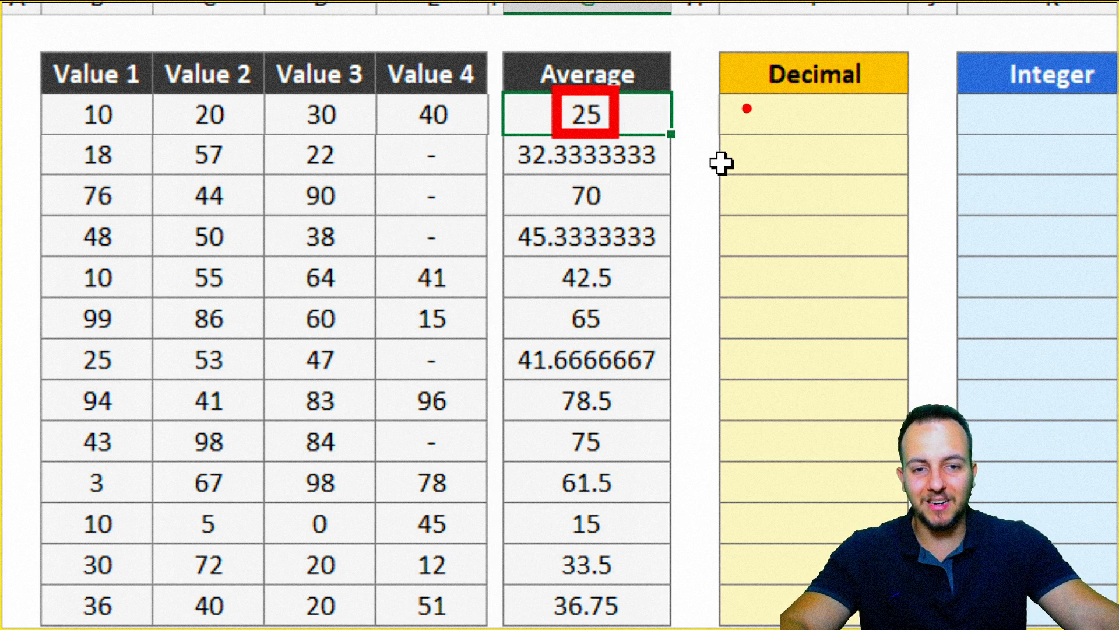
pyautogui.hotkey('ctrl', 'z')
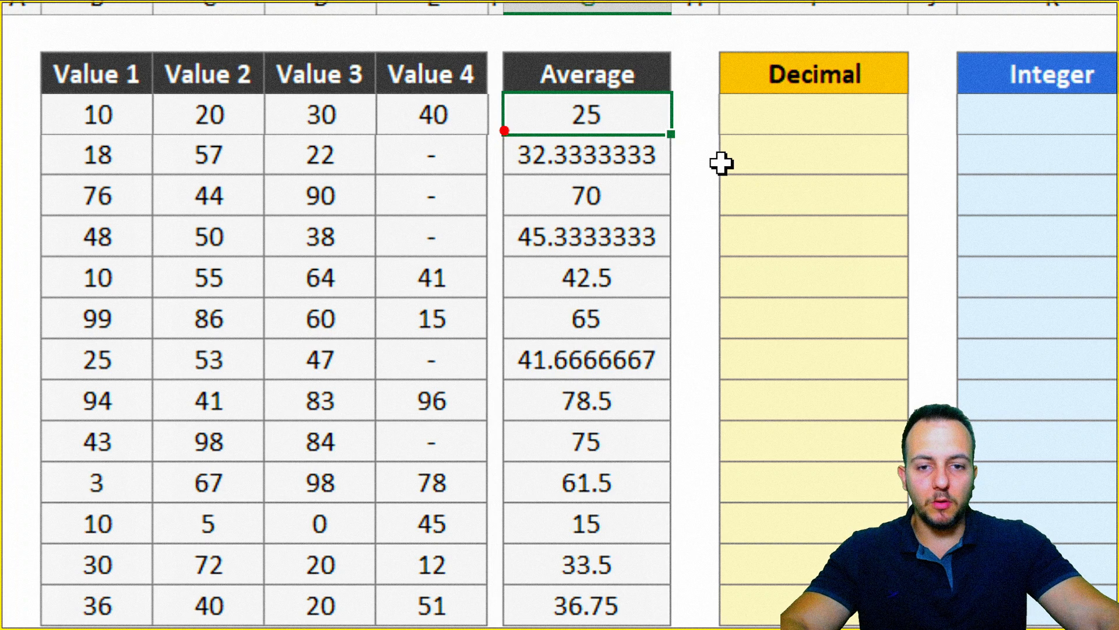
pyautogui.moveTo(499, 127); pyautogui.dragTo(676, 182)
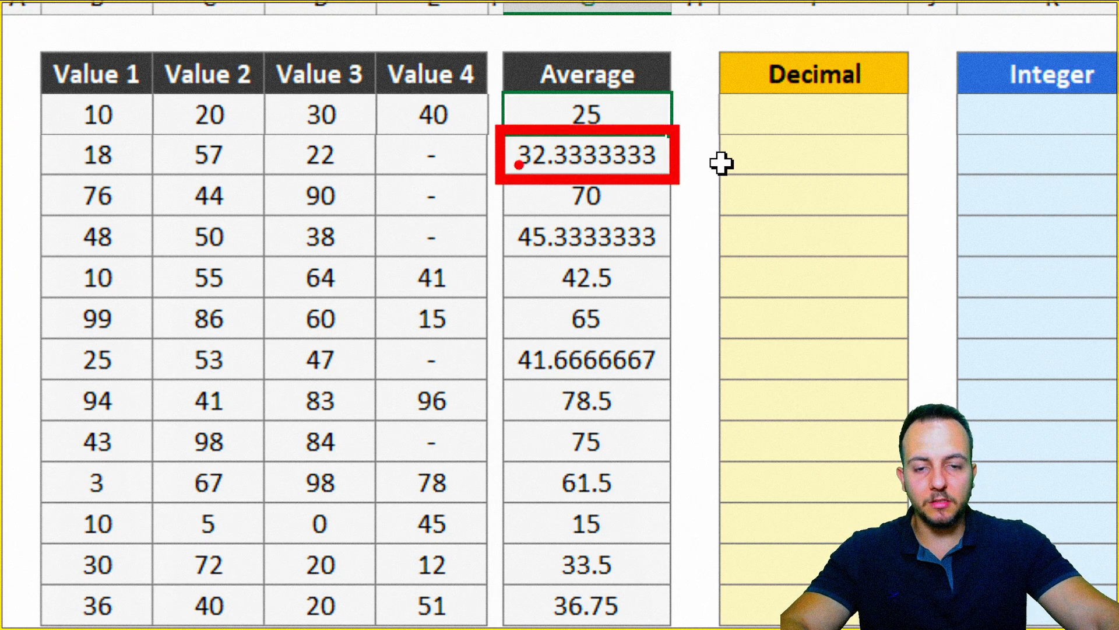
pyautogui.moveTo(722, 173)
pyautogui.mouseDown()
pyautogui.moveTo(817, 173)
pyautogui.moveTo(662, 173)
pyautogui.mouseUp()
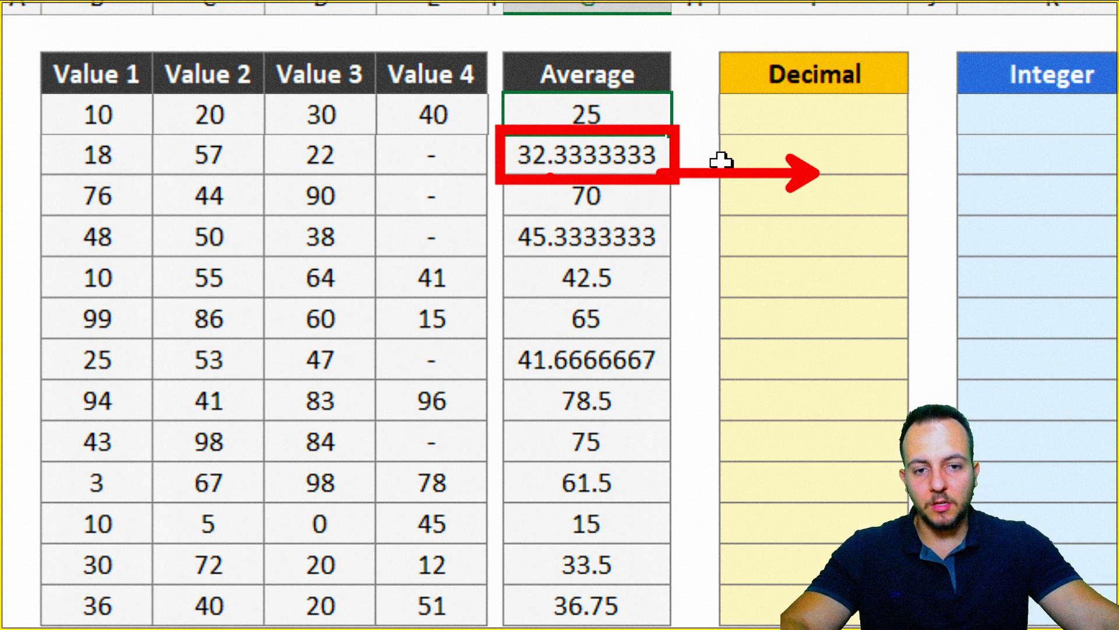
pyautogui.press('Escape')
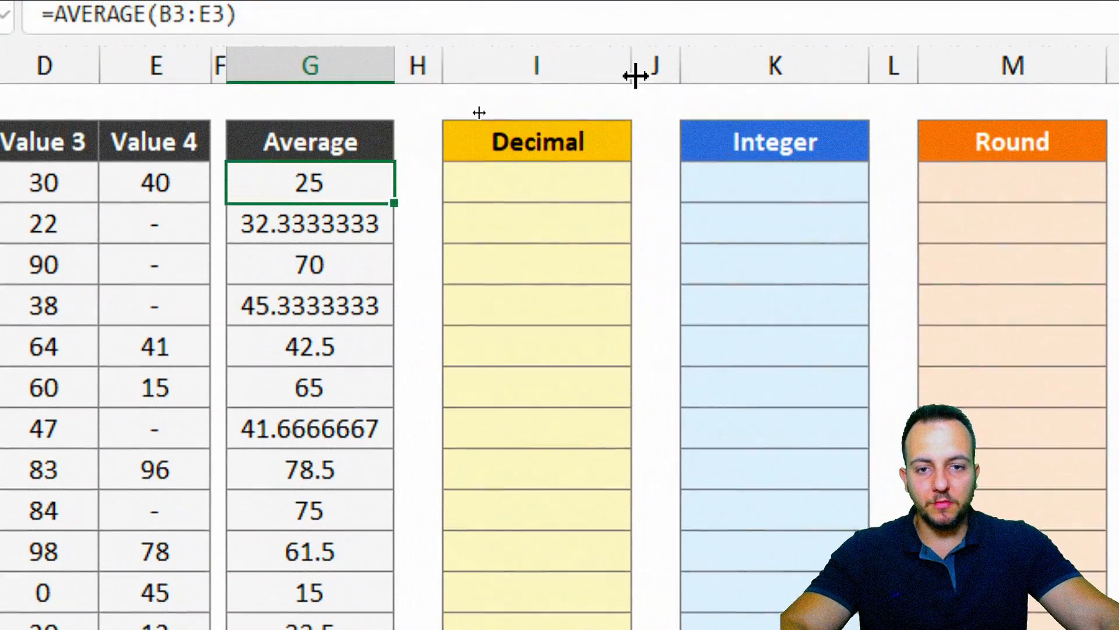
# Step: Examine the empty Decimal column alongside the Average column
pyautogui.click(849, 4)
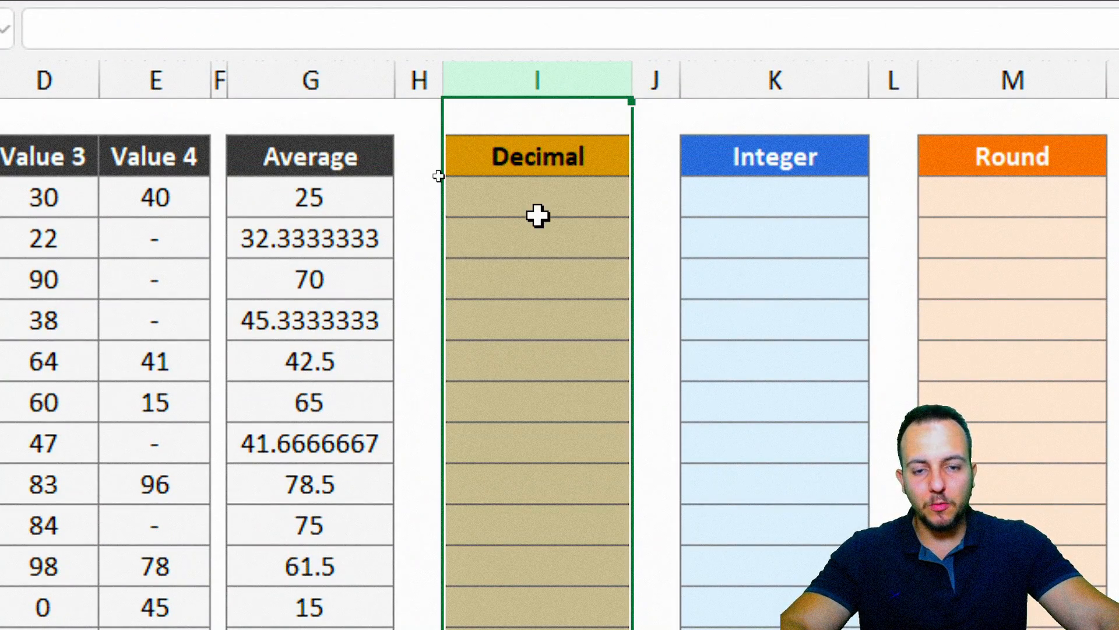
pyautogui.click(558, 204)
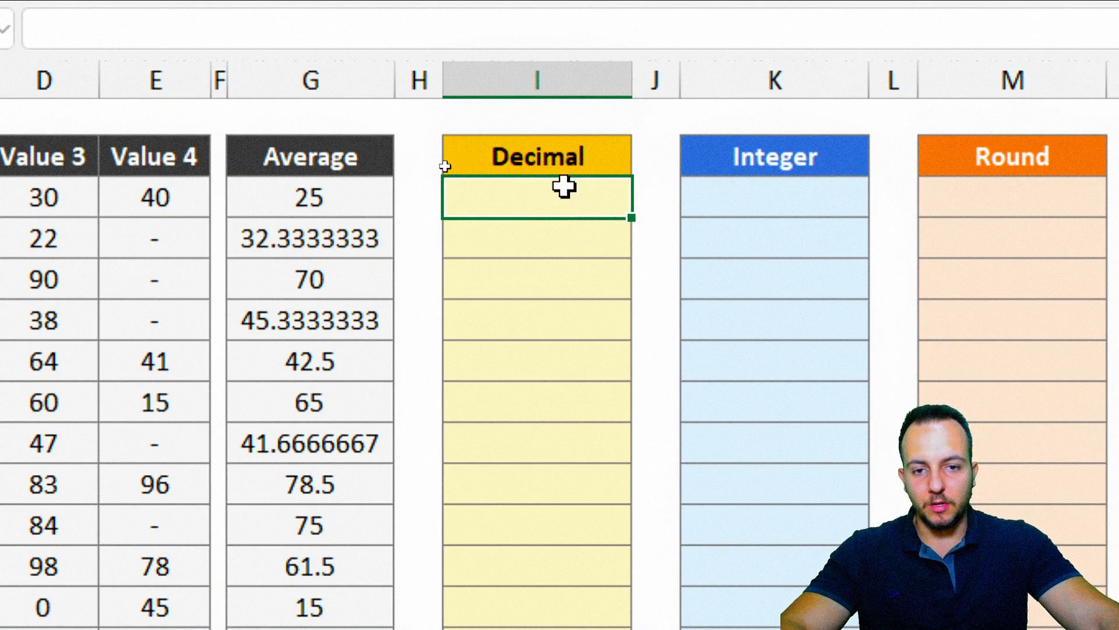
pyautogui.click(337, 78)
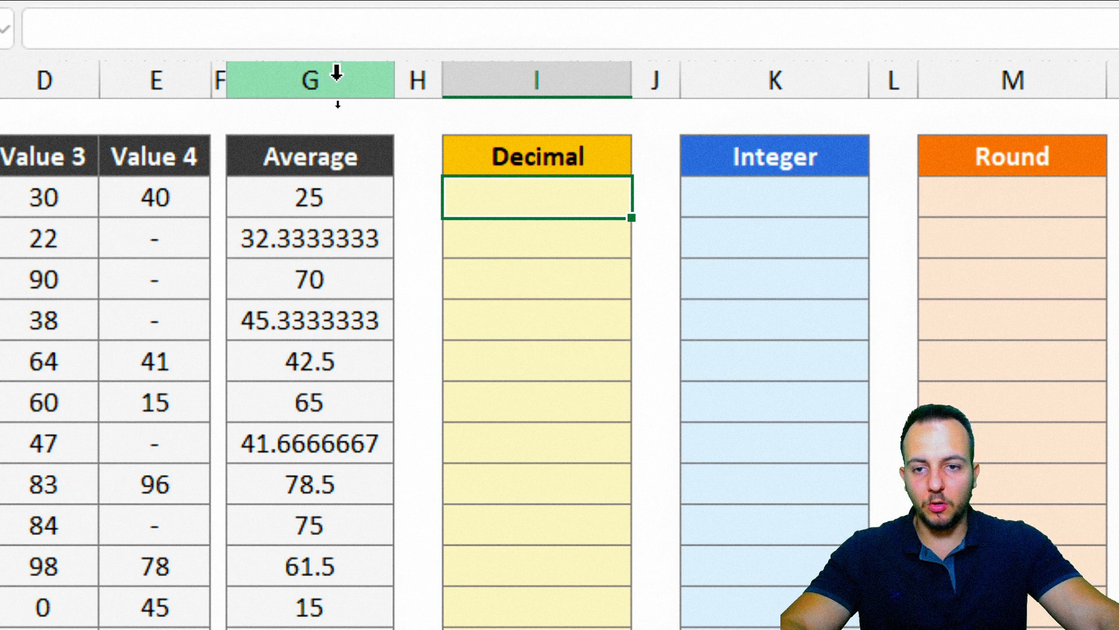
pyautogui.click(478, 192)
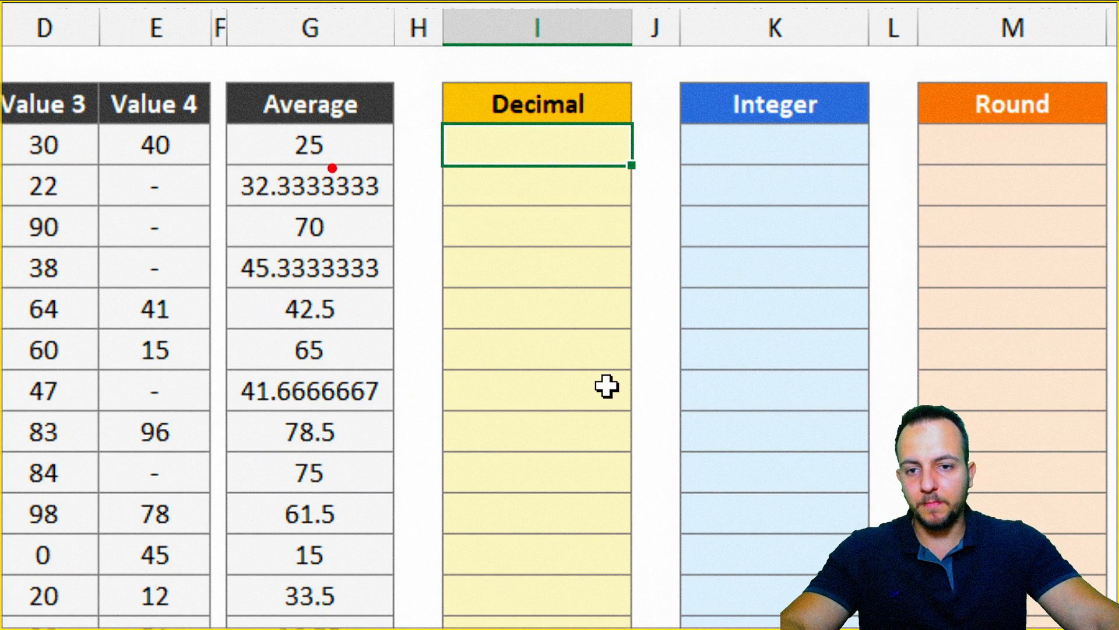
# Step: Handwrite 25 above 25.00 in red over the sheet, mark them with a box, arrow and line, and clear the markup
pyautogui.moveTo(269, 122); pyautogui.dragTo(341, 167)
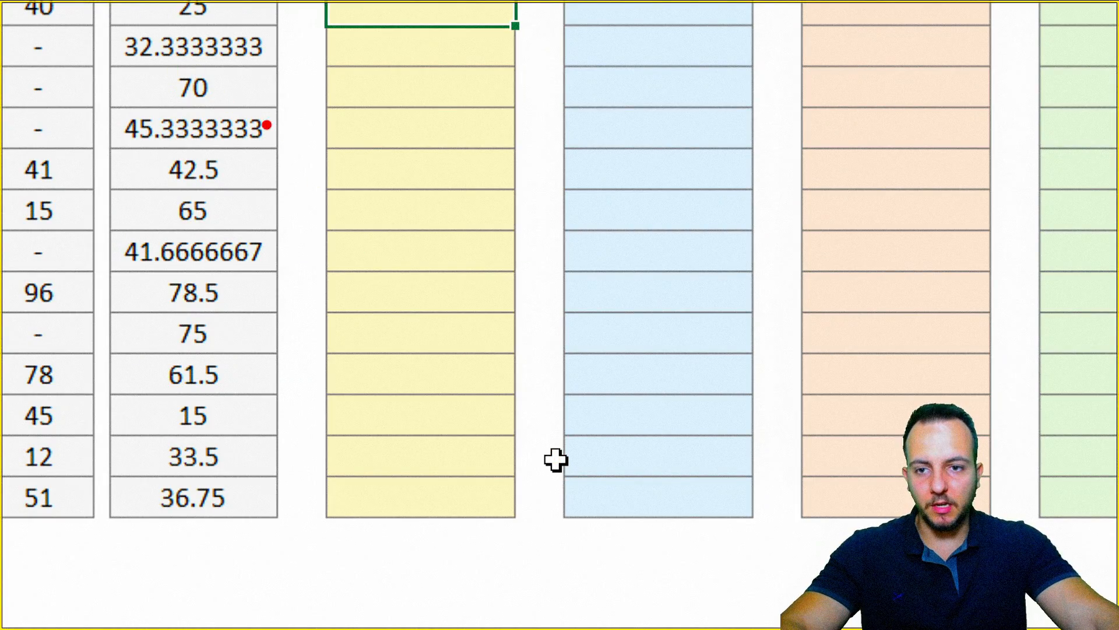
pyautogui.moveTo(304, 124); pyautogui.dragTo(408, 197)
pyautogui.moveTo(432, 137)
pyautogui.mouseDown()
pyautogui.moveTo(493, 103)
pyautogui.moveTo(437, 215)
pyautogui.mouseUp()
pyautogui.moveTo(267, 241); pyautogui.dragTo(617, 242)
pyautogui.moveTo(300, 408)
pyautogui.mouseDown()
pyautogui.moveTo(270, 464)
pyautogui.moveTo(388, 482)
pyautogui.mouseUp()
pyautogui.moveTo(456, 364)
pyautogui.mouseDown()
pyautogui.moveTo(423, 366)
pyautogui.moveTo(402, 483)
pyautogui.mouseUp()
pyautogui.click(491, 479)
pyautogui.moveTo(531, 456)
pyautogui.mouseDown()
pyautogui.moveTo(545, 463)
pyautogui.moveTo(679, 370)
pyautogui.moveTo(647, 415)
pyautogui.mouseUp()
pyautogui.moveTo(231, 308); pyautogui.dragTo(780, 541)
pyautogui.moveTo(771, 284); pyautogui.dragTo(854, 172)
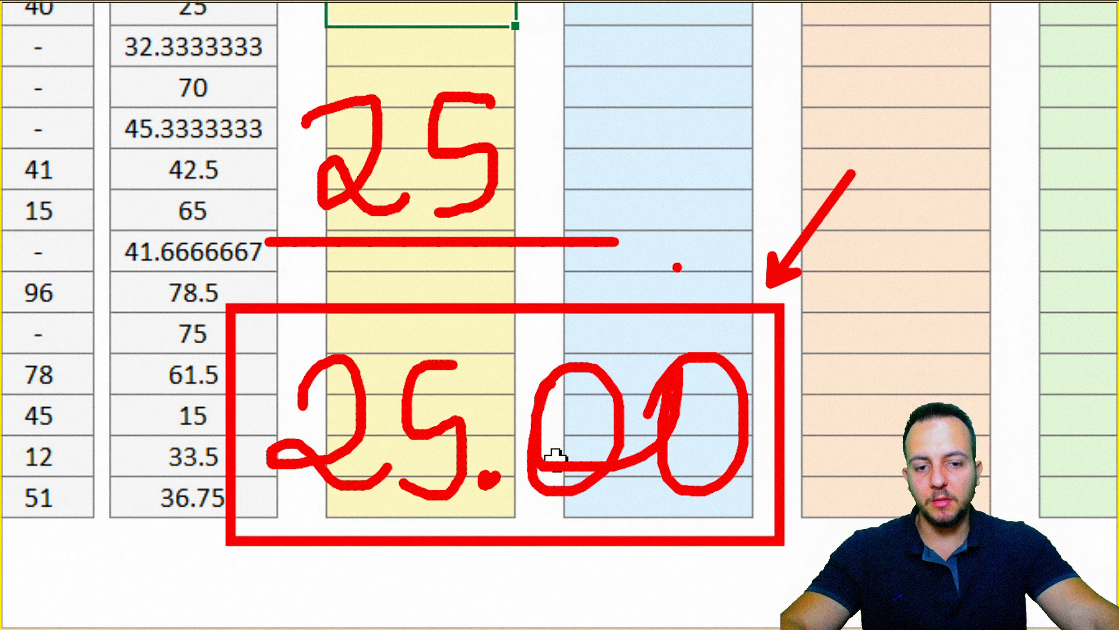
pyautogui.hotkey('ctrl', 'z')
pyautogui.hotkey('ctrl', 'z')
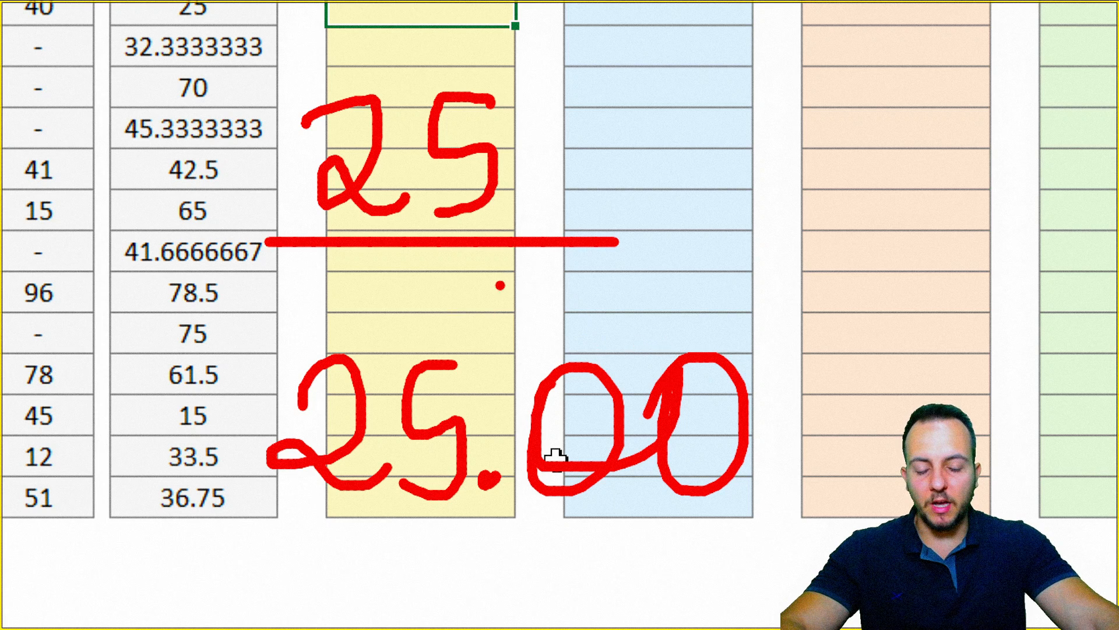
pyautogui.moveTo(610, 299); pyautogui.dragTo(272, 300)
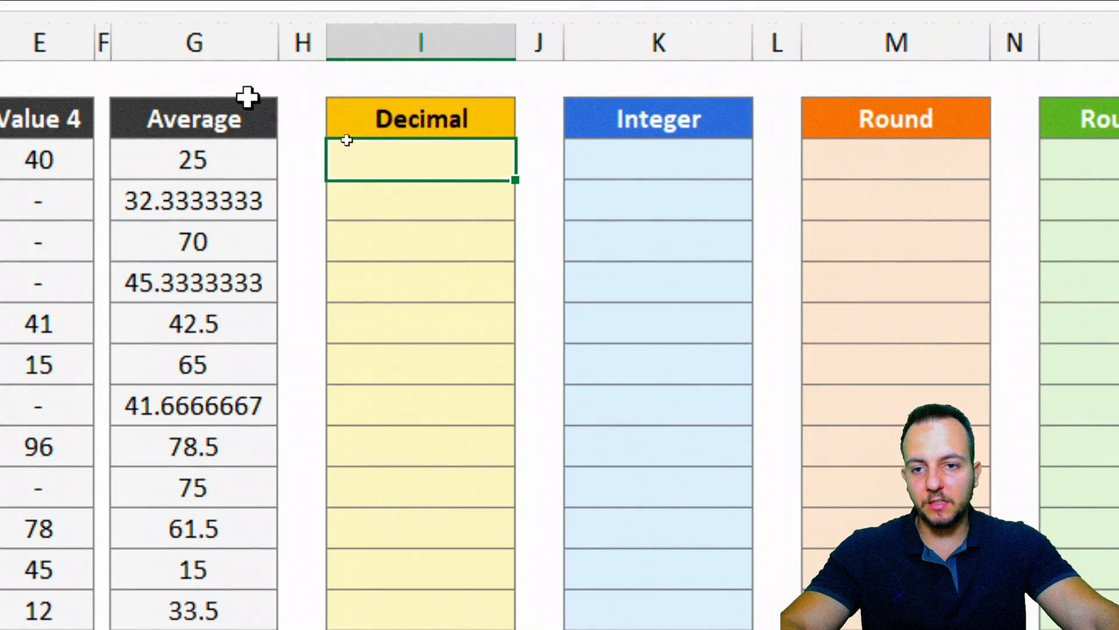
# Step: Enter =G3 in cell I3 of the Decimal column and fill the formula down to the last data row
pyautogui.moveTo(221, 155)
pyautogui.mouseDown()
pyautogui.moveTo(190, 307)
pyautogui.moveTo(188, 545)
pyautogui.mouseUp()
pyautogui.click(217, 165)
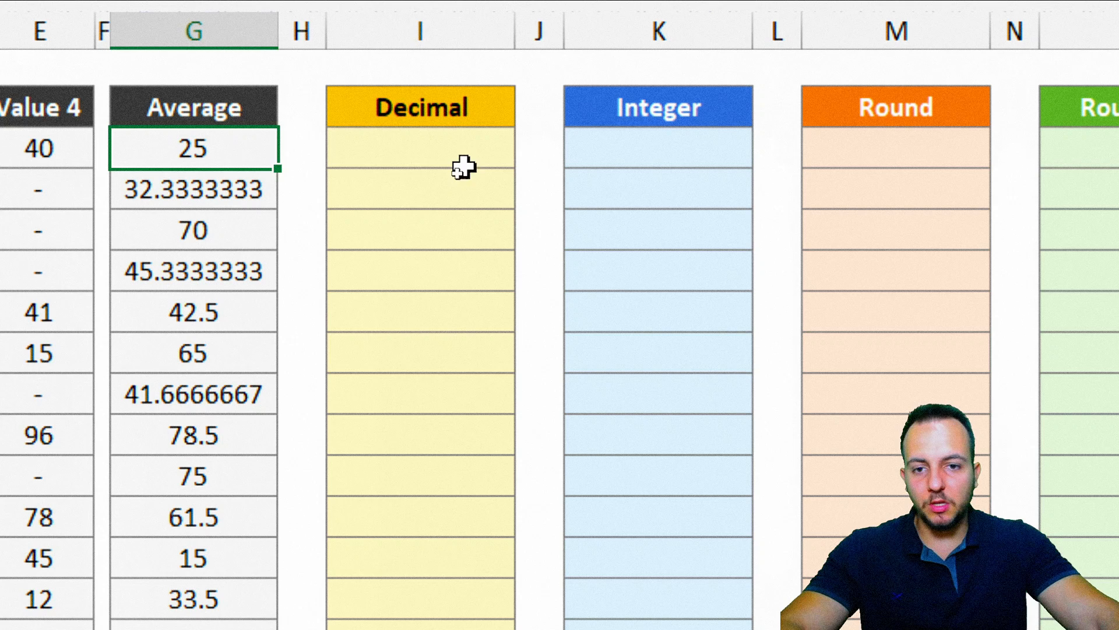
pyautogui.click(461, 161)
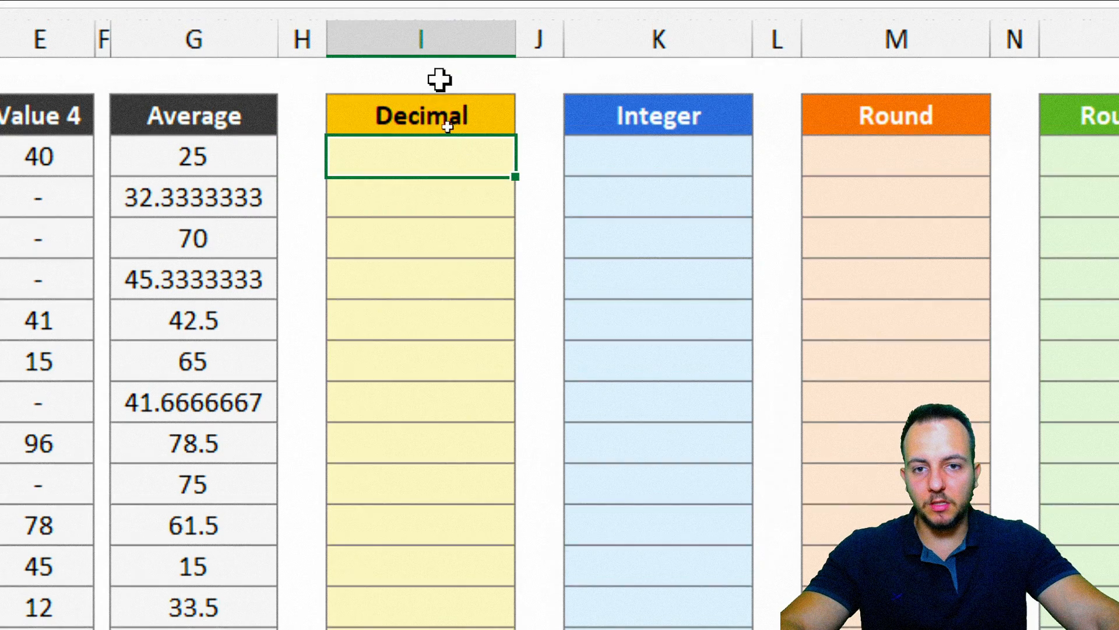
pyautogui.hotkey('ctrl', 'space')
pyautogui.click(456, 185)
pyautogui.write('=')
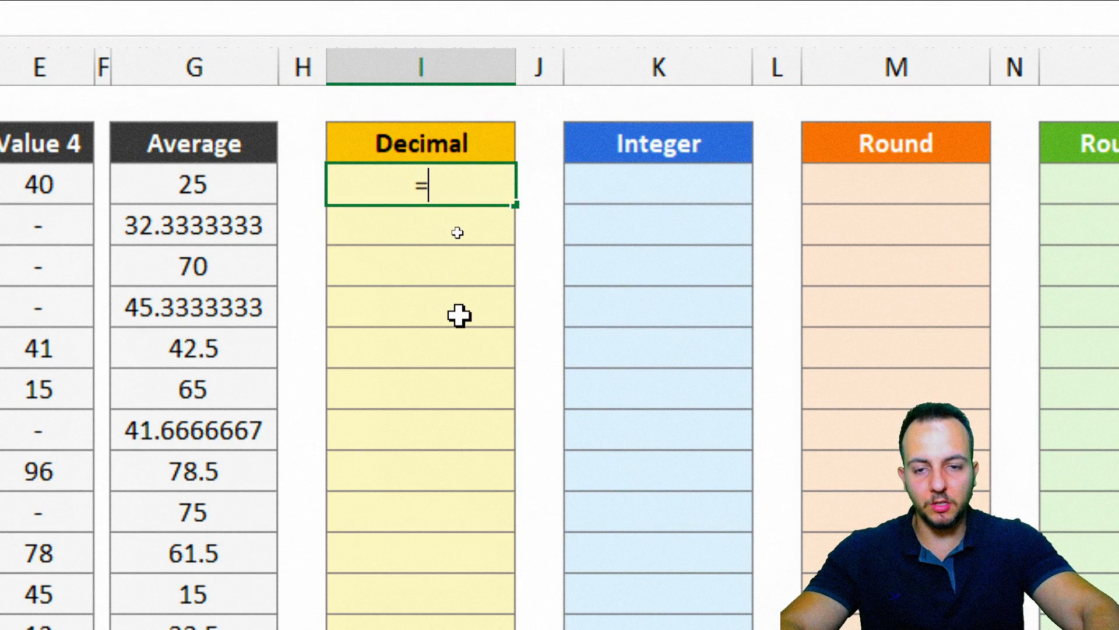
pyautogui.click(242, 178)
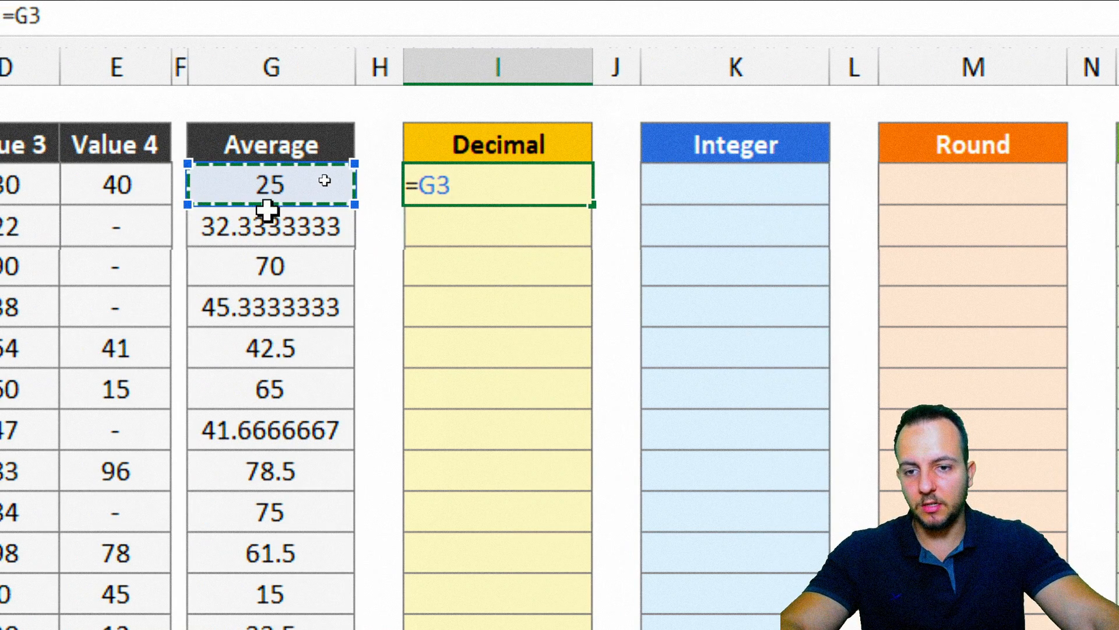
pyautogui.press('Return')
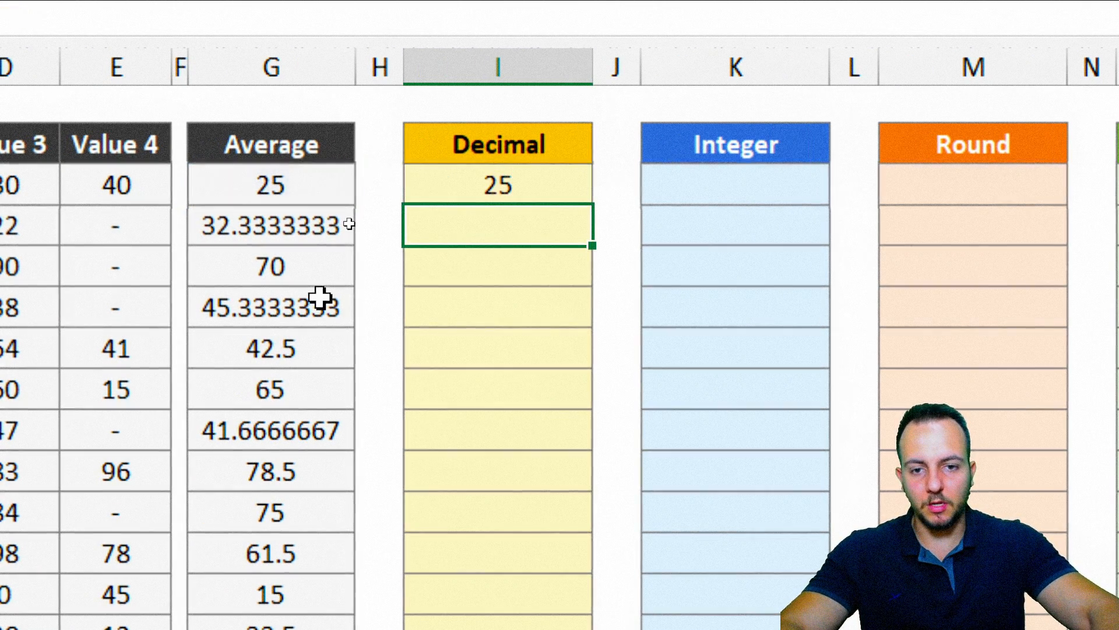
pyautogui.click(542, 193)
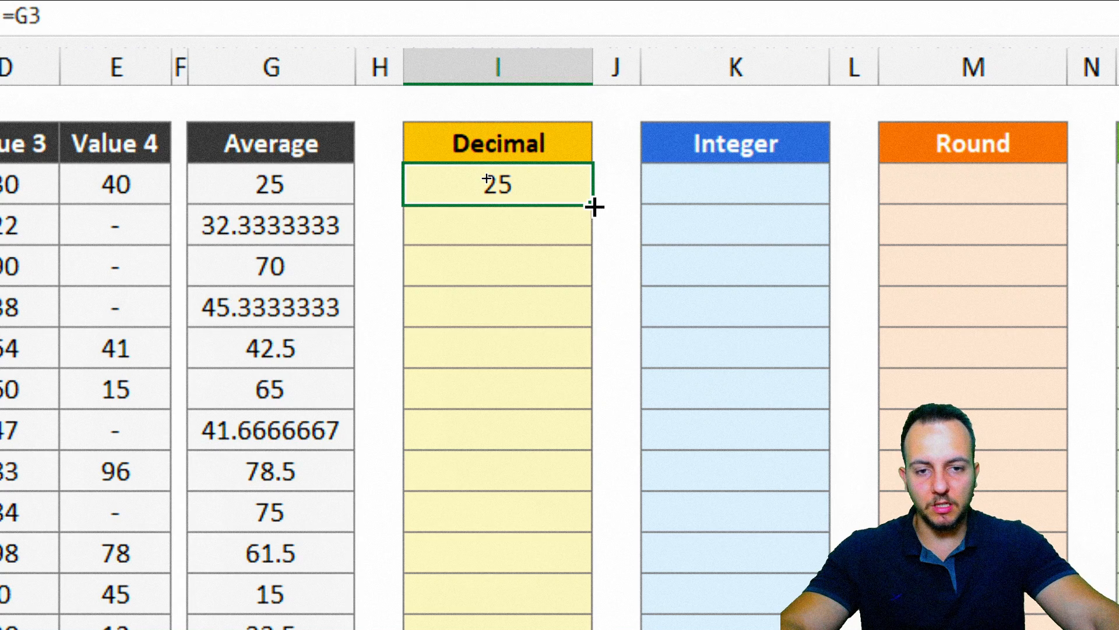
pyautogui.moveTo(594, 206); pyautogui.dragTo(567, 629)
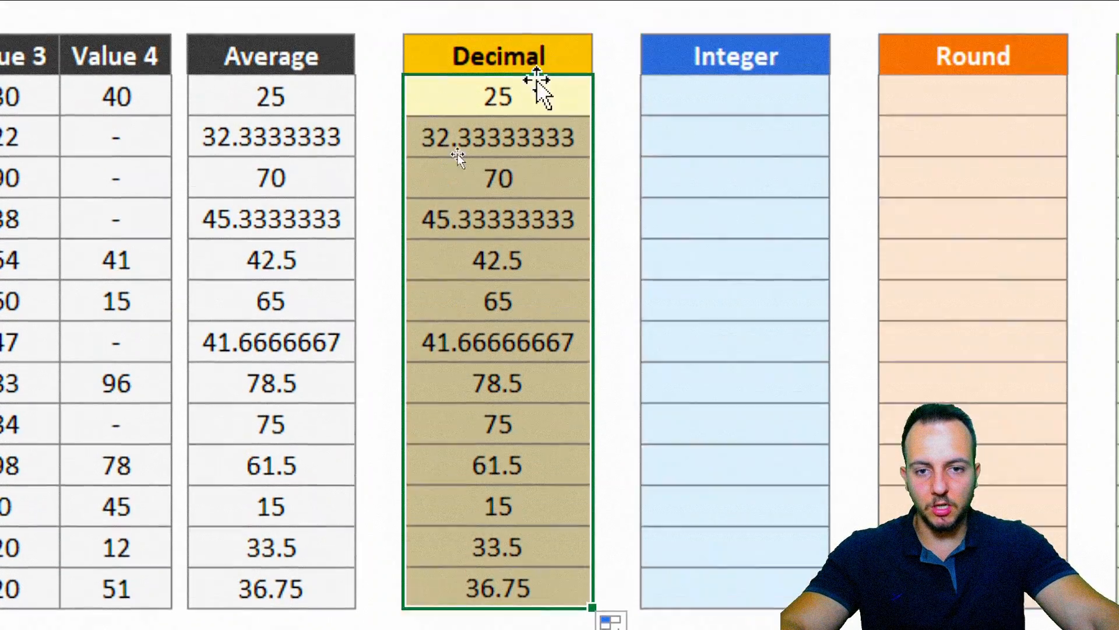
# Step: Format all the values in the Decimal column to show two decimal places
pyautogui.click(513, 175)
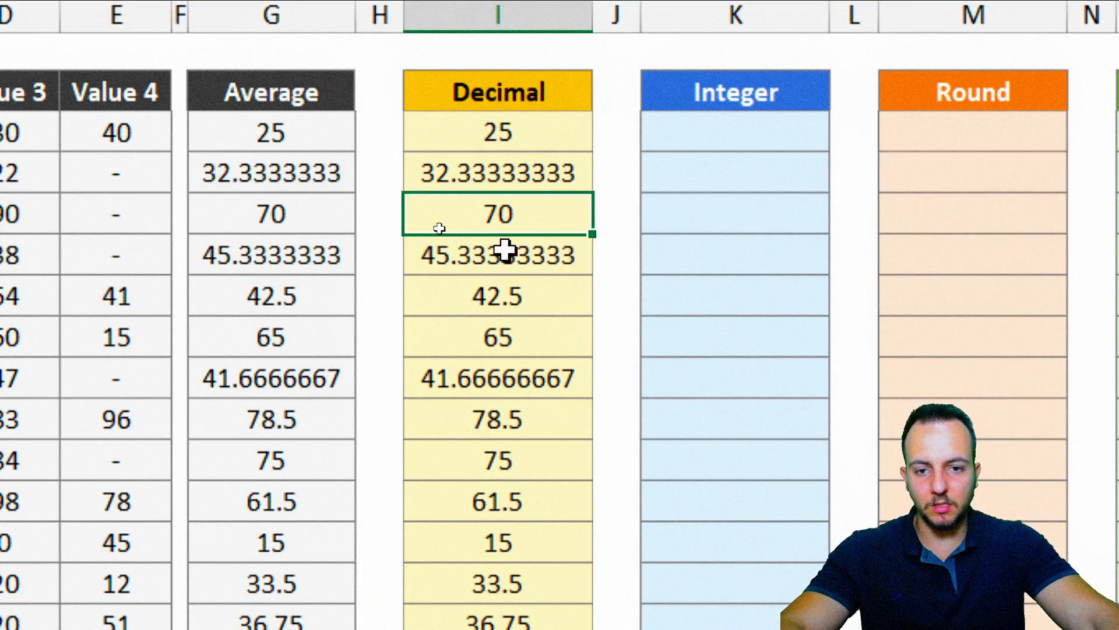
pyautogui.click(505, 216)
pyautogui.click(490, 109)
pyautogui.moveTo(545, 140); pyautogui.dragTo(490, 624)
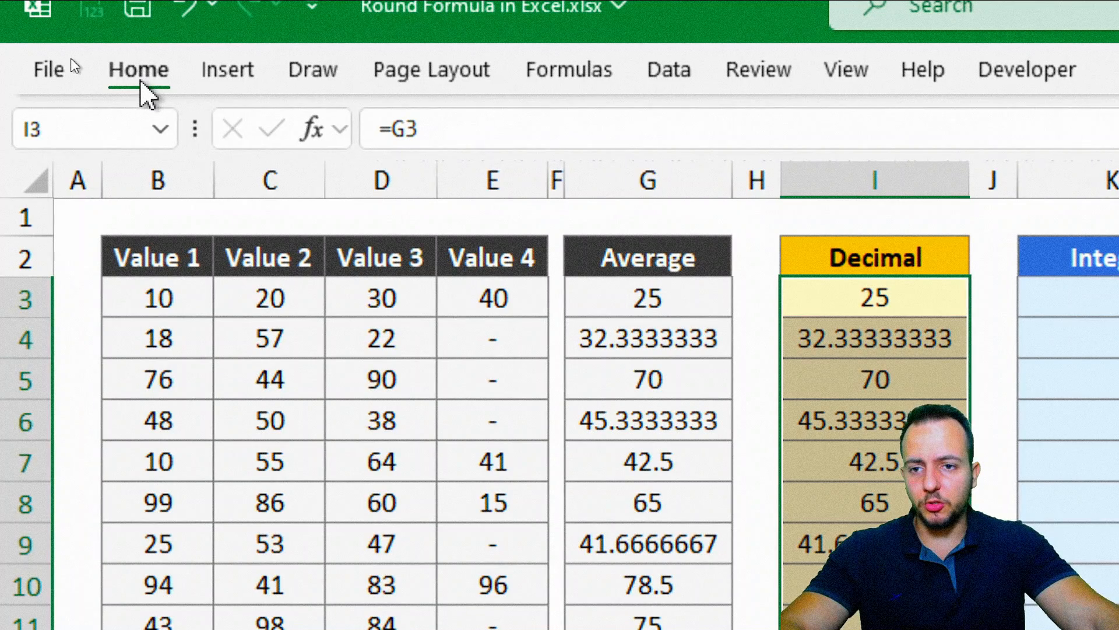
pyautogui.click(141, 75)
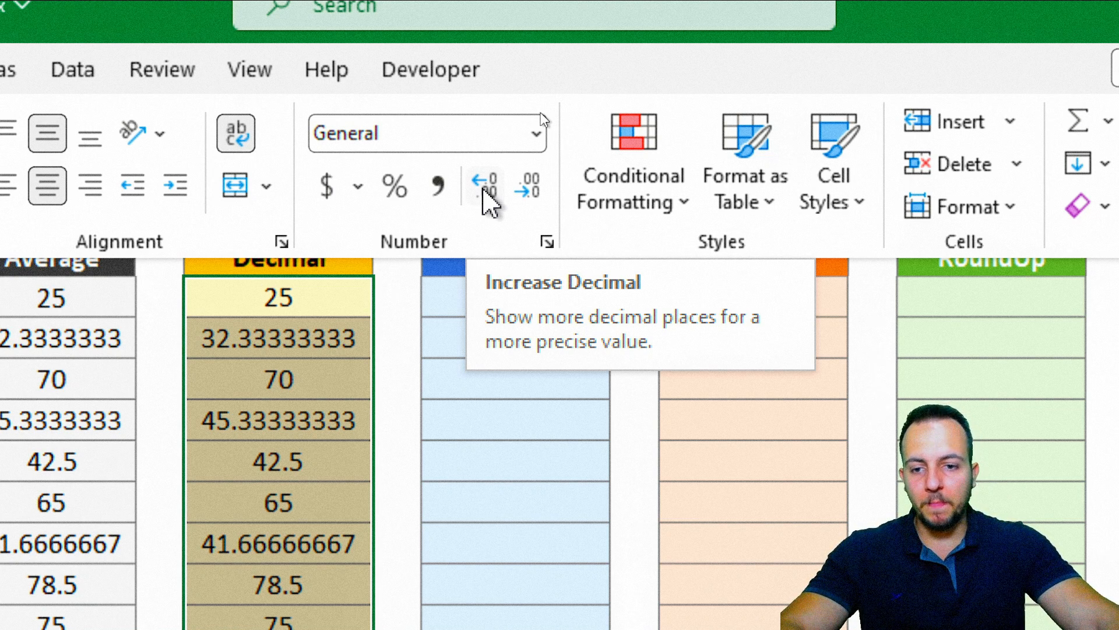
pyautogui.click(527, 192)
pyautogui.click(527, 192)
pyautogui.click(527, 192)
pyautogui.click(527, 192)
pyautogui.click(528, 193)
pyautogui.click(528, 192)
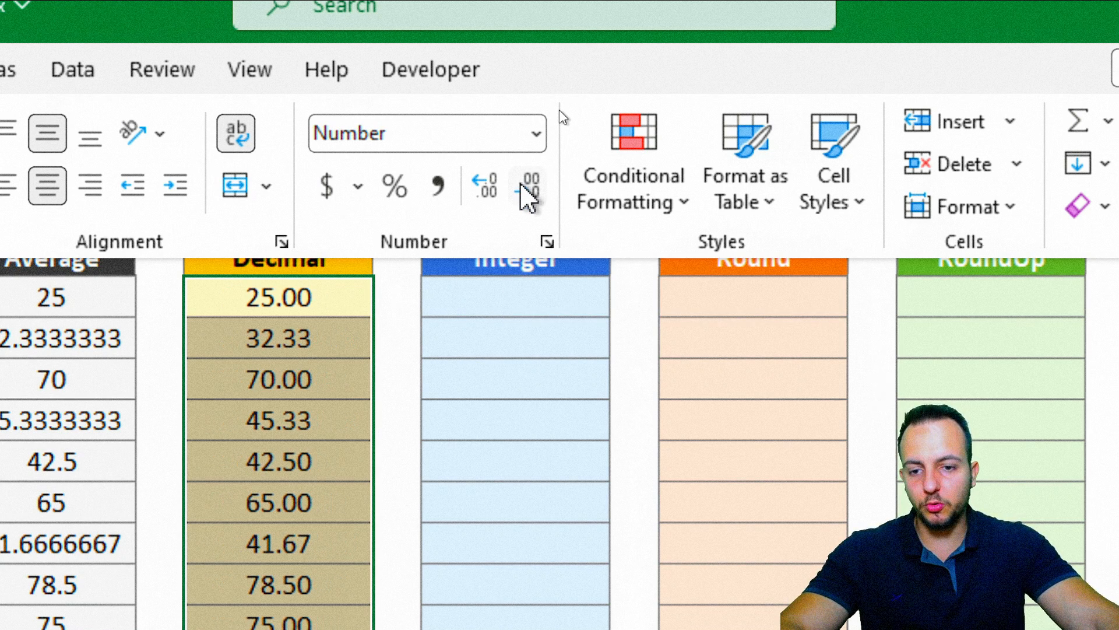
# Step: Cycle the Decimal column's number format through zero and five decimal places and back to two
pyautogui.click(527, 187)
pyautogui.click(528, 188)
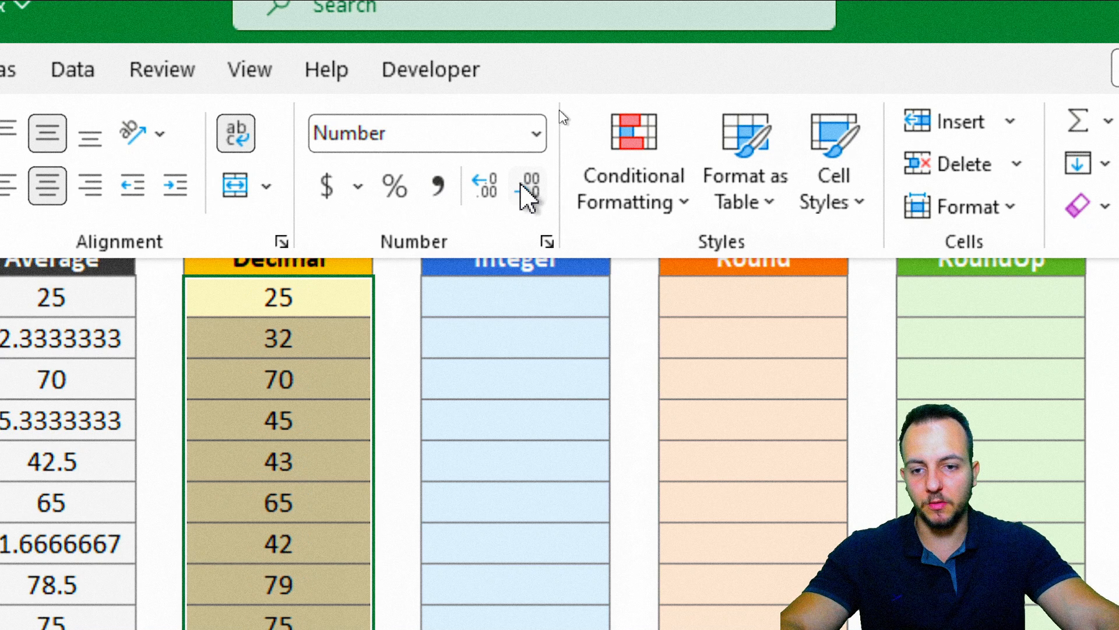
pyautogui.click(485, 188)
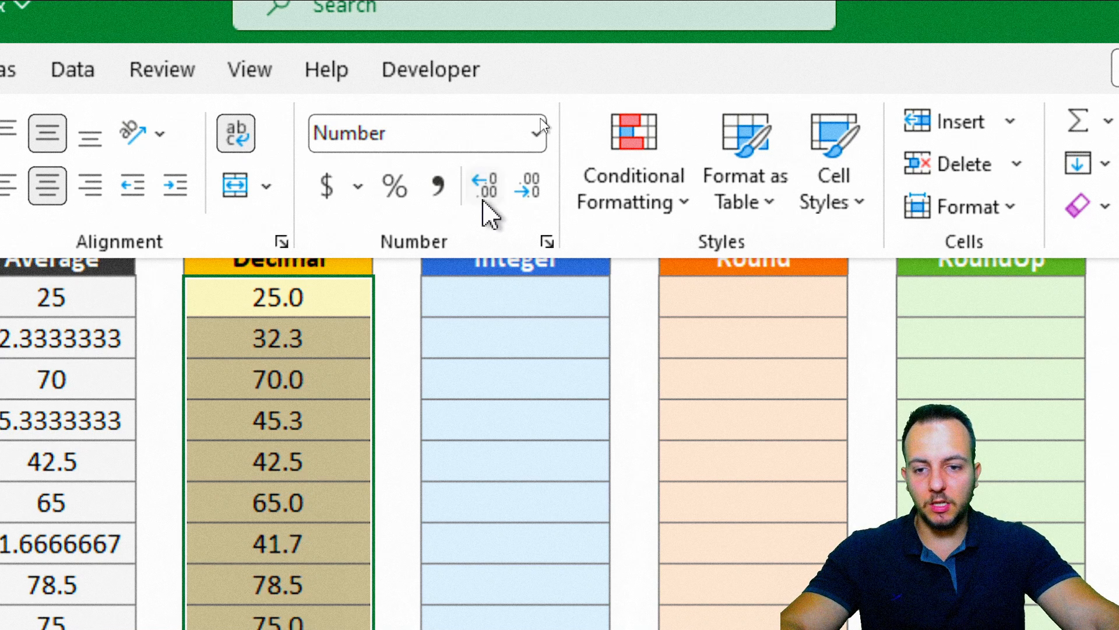
pyautogui.click(485, 188)
pyautogui.click(485, 188)
pyautogui.click(485, 188)
pyautogui.click(485, 187)
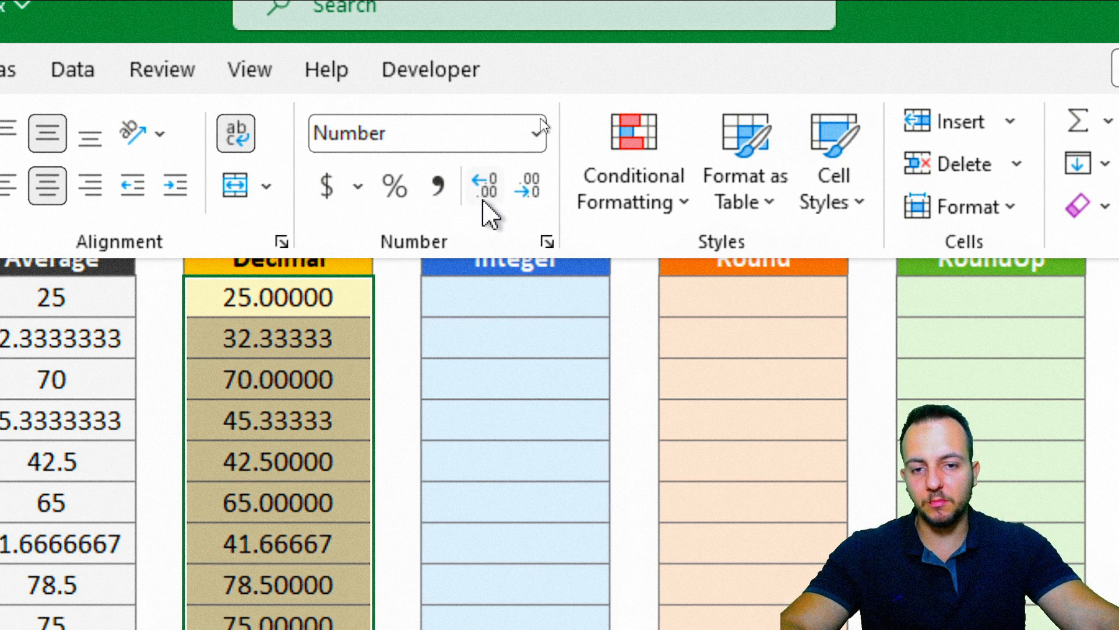
pyautogui.click(529, 188)
pyautogui.click(529, 188)
pyautogui.click(530, 187)
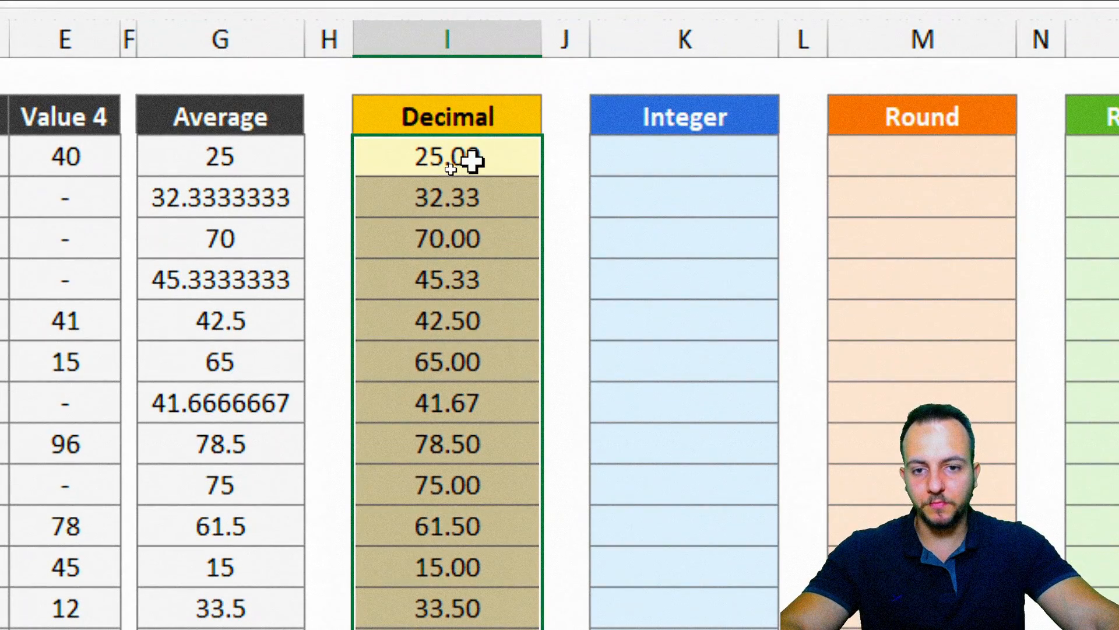
# Step: Examine the formatted Decimal column and the empty Integer, Round, RoundUp, RoundDown and Round Multiple columns, ending on cell K3
pyautogui.click(430, 72)
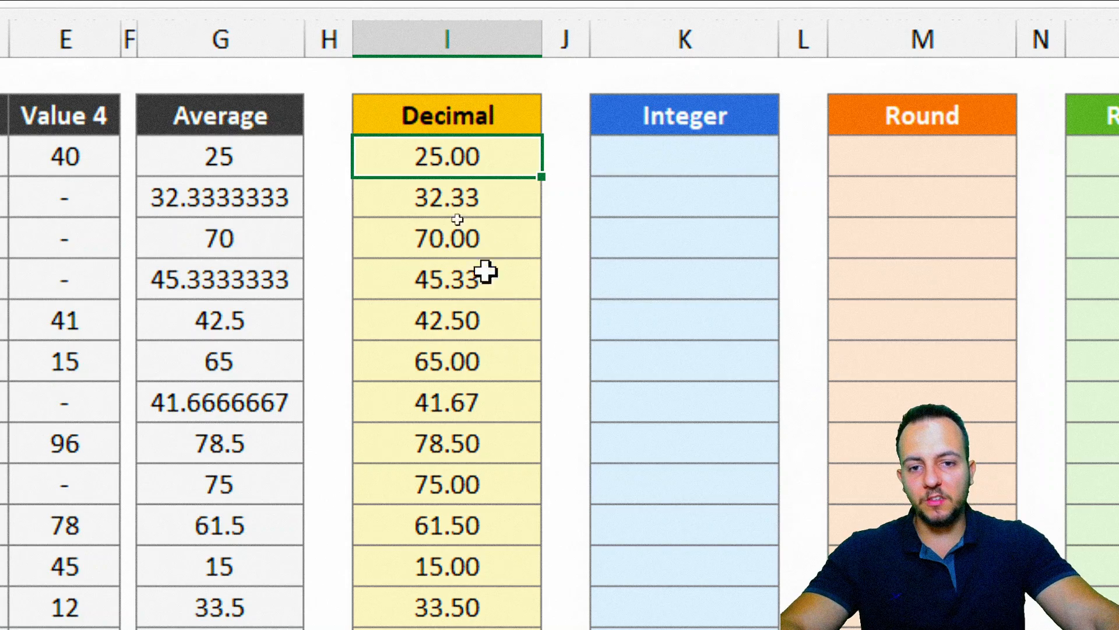
pyautogui.click(477, 38)
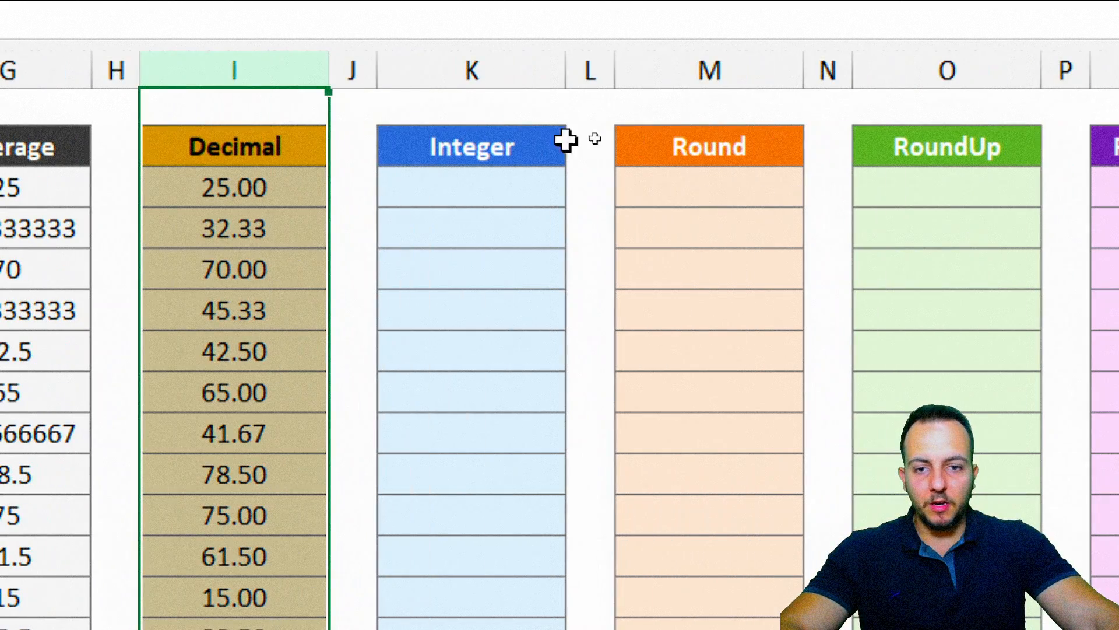
pyautogui.click(704, 70)
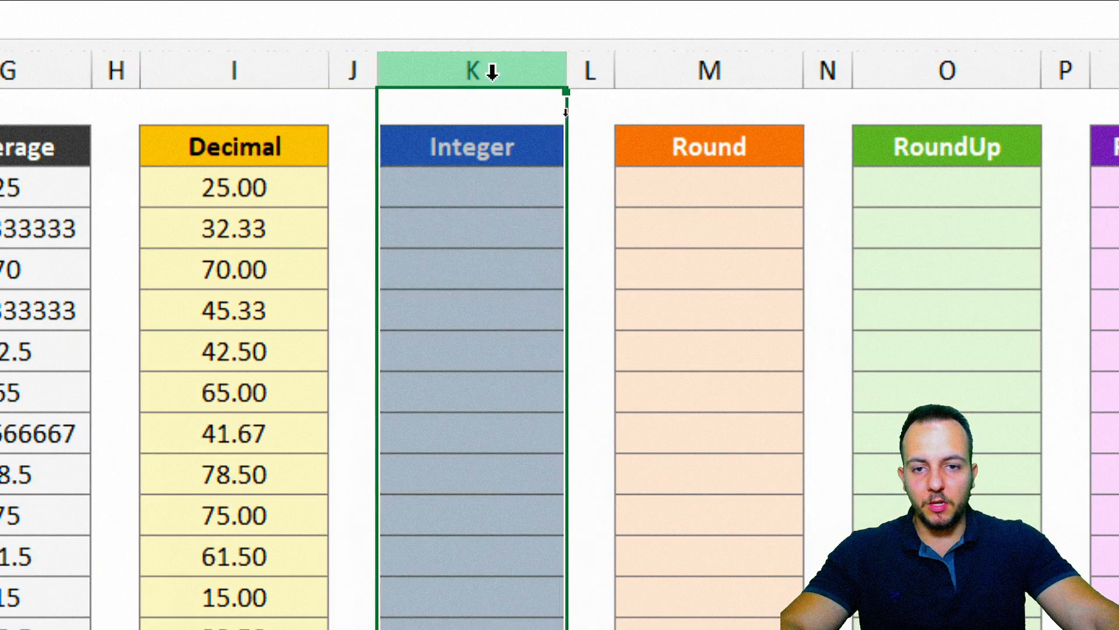
pyautogui.click(280, 70)
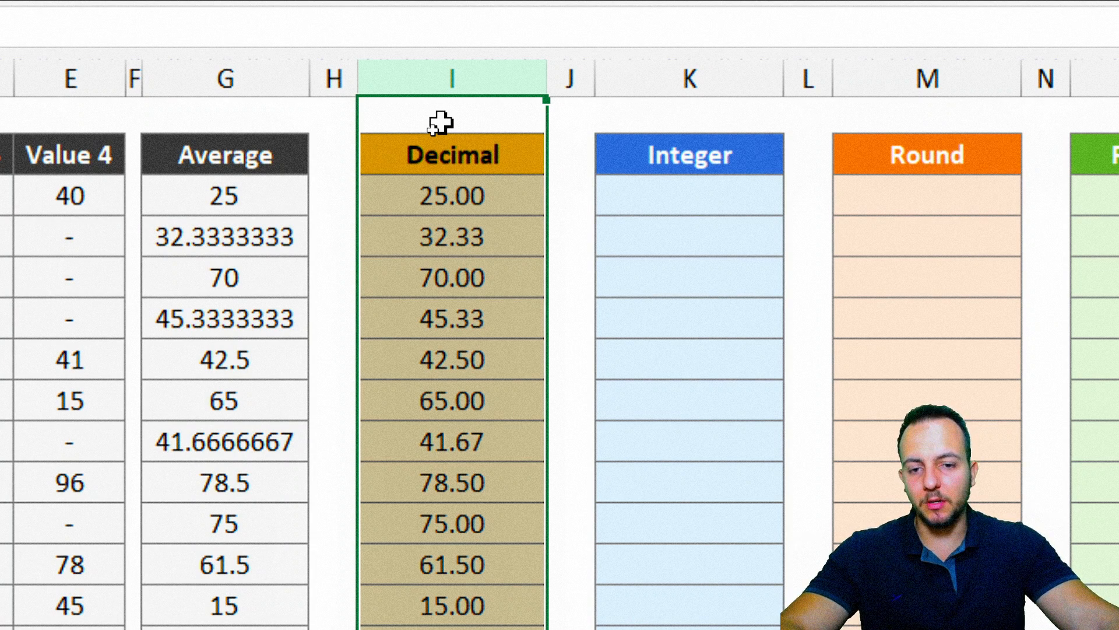
pyautogui.click(445, 240)
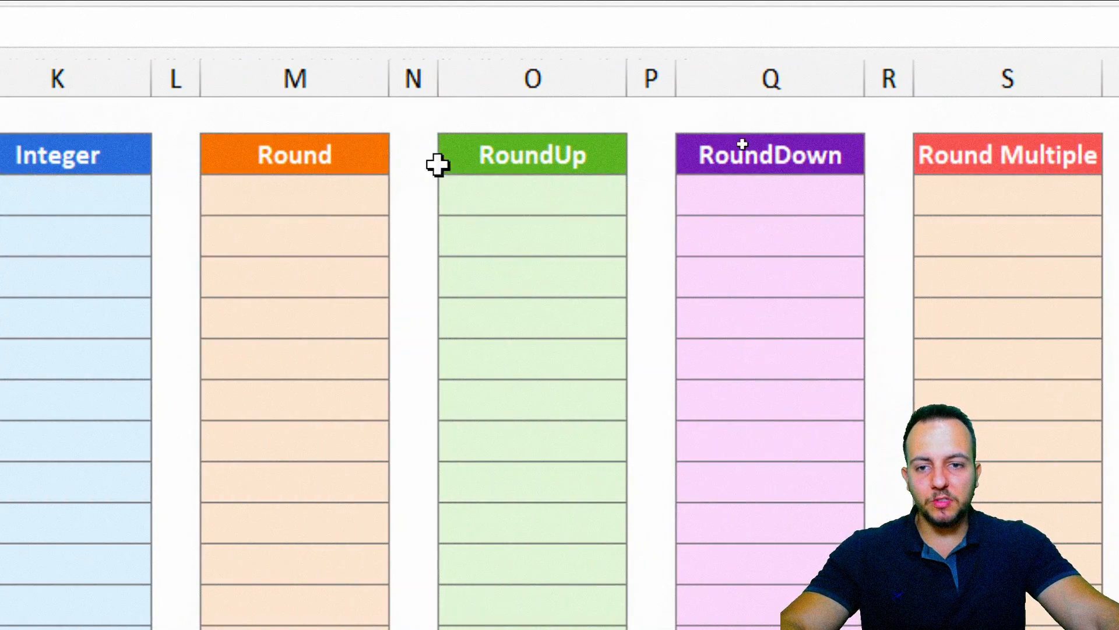
pyautogui.click(928, 79)
pyautogui.click(1096, 78)
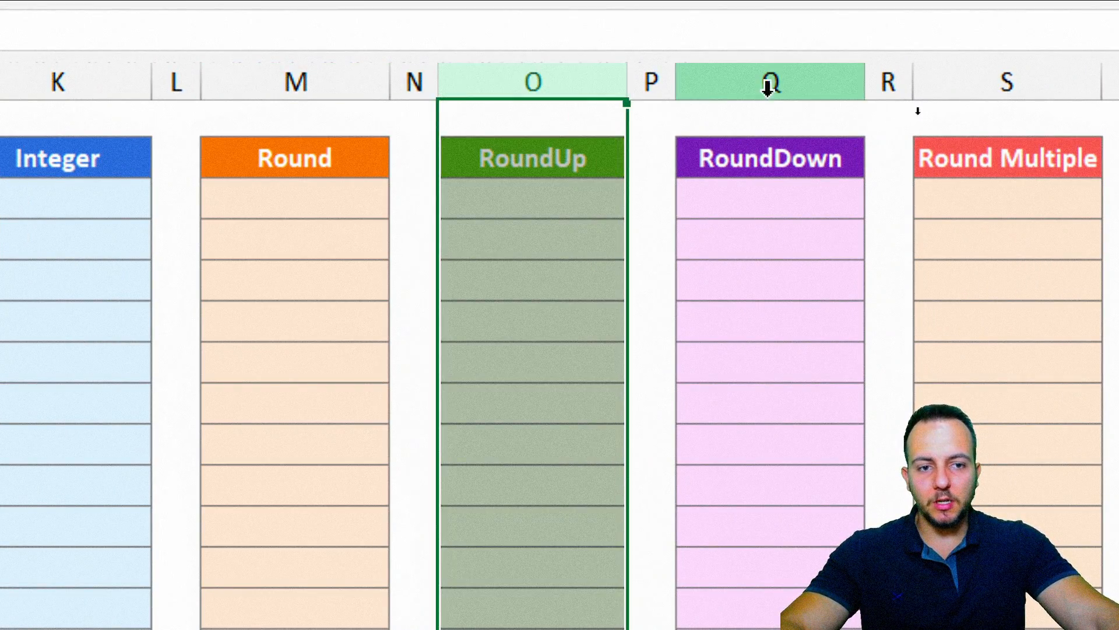
pyautogui.click(769, 88)
pyautogui.click(999, 79)
pyautogui.click(63, 205)
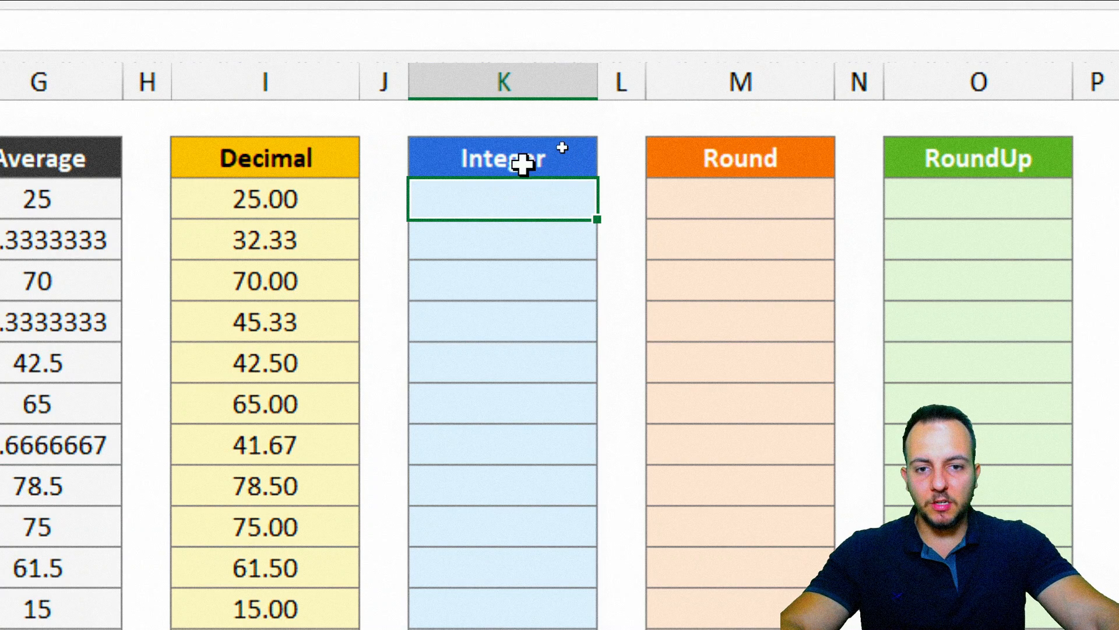
pyautogui.hotkey('ctrl', 'space')
pyautogui.click(507, 191)
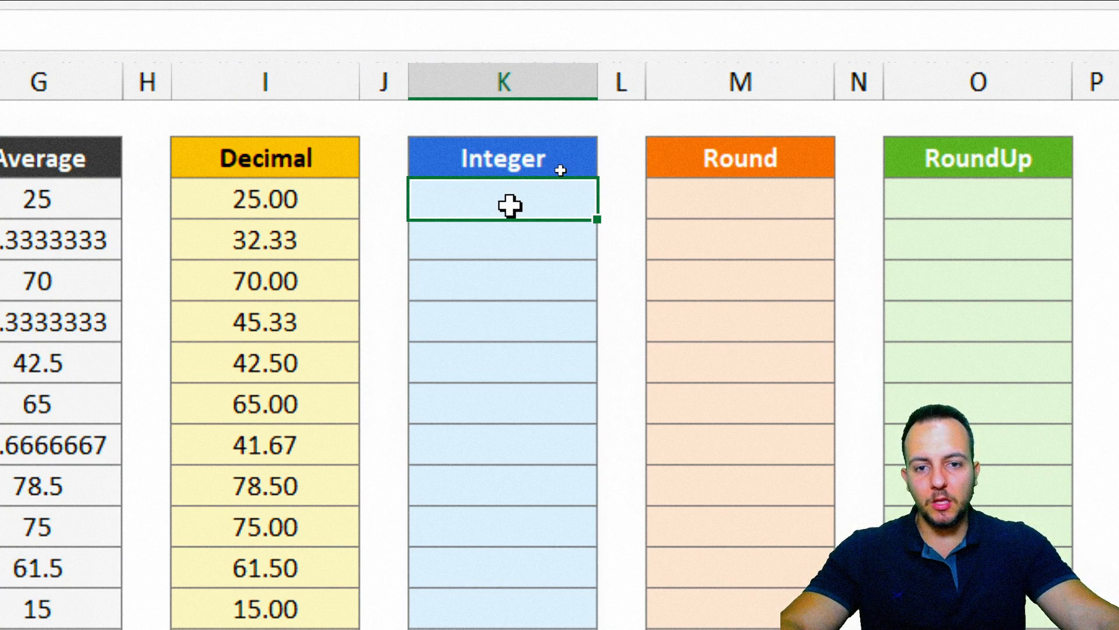
pyautogui.write('=round')
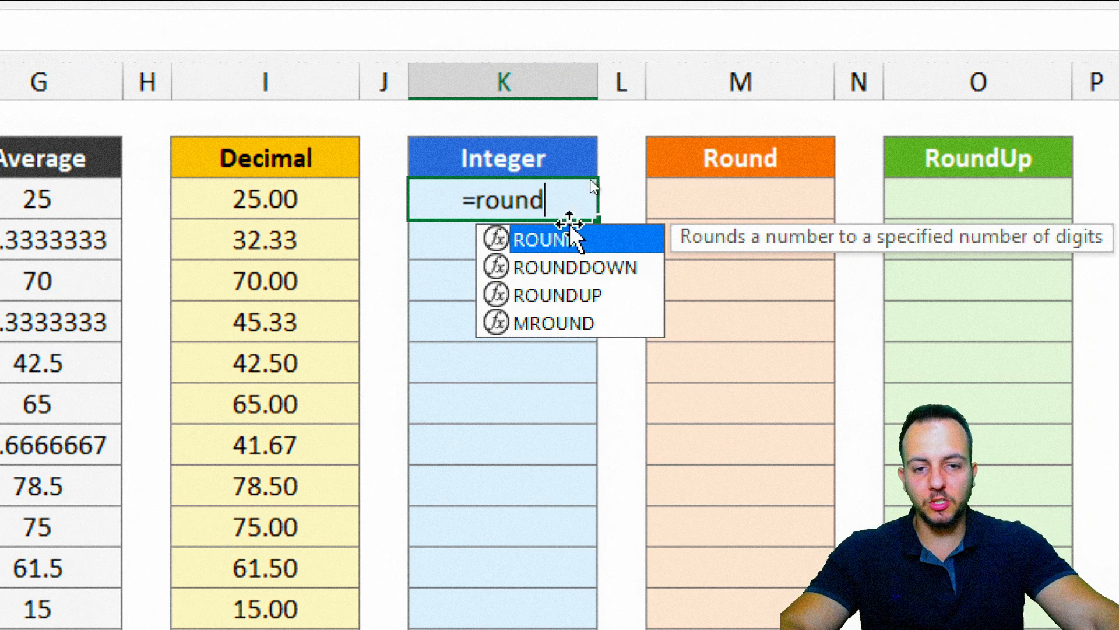
pyautogui.doubleClick(574, 239)
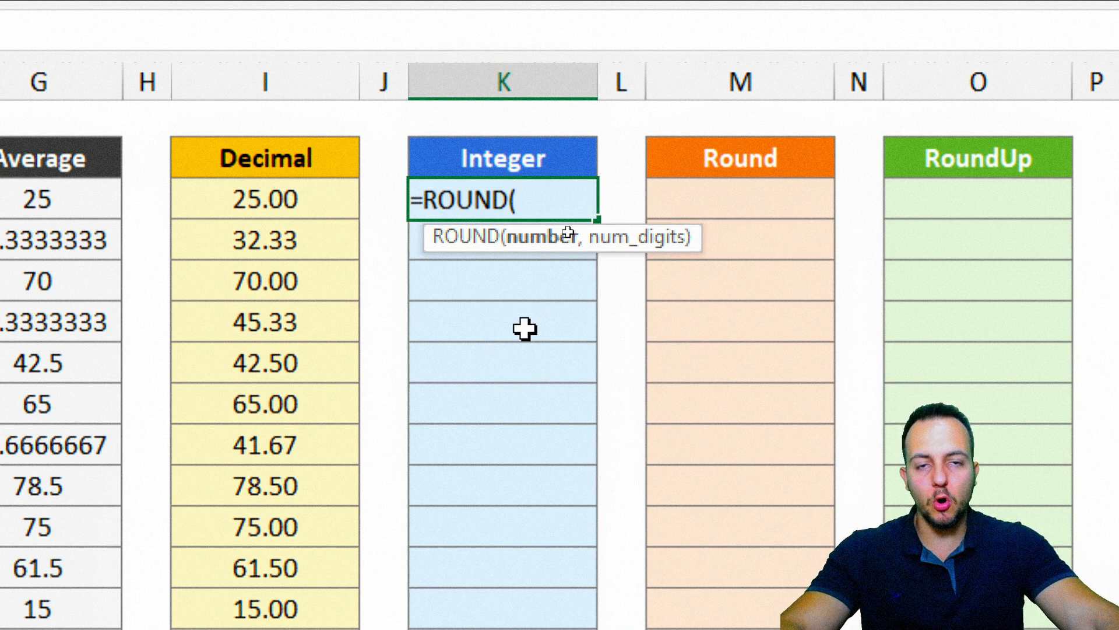
pyautogui.press('Escape')
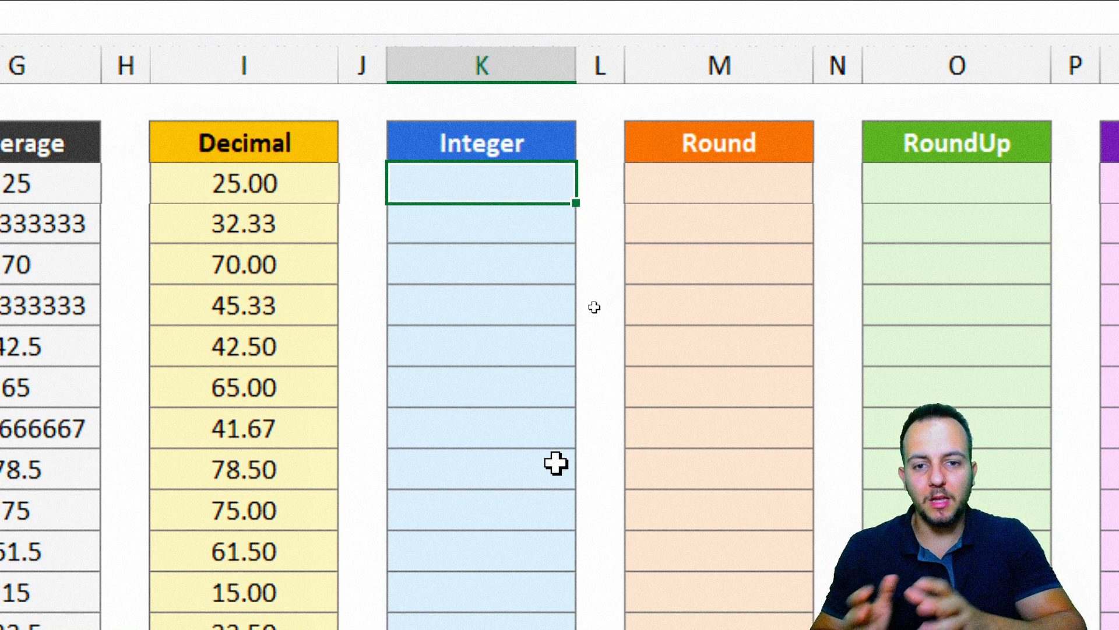
# Step: Enter =I3 in cell K3 of the Integer column and fill the formula down to the last data row
pyautogui.write('=')
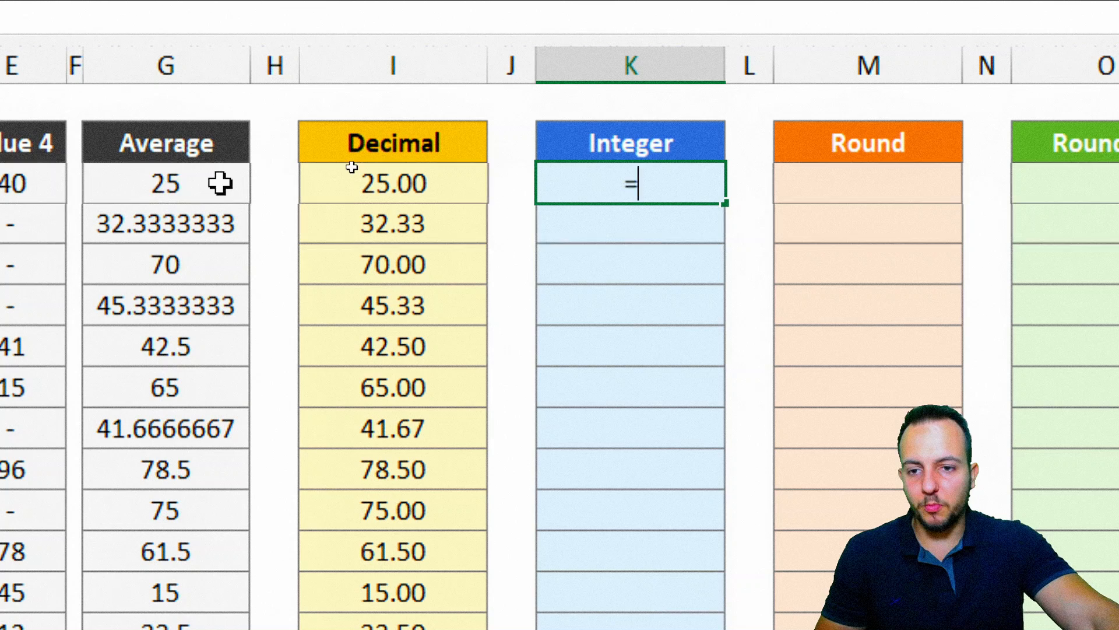
pyautogui.click(220, 184)
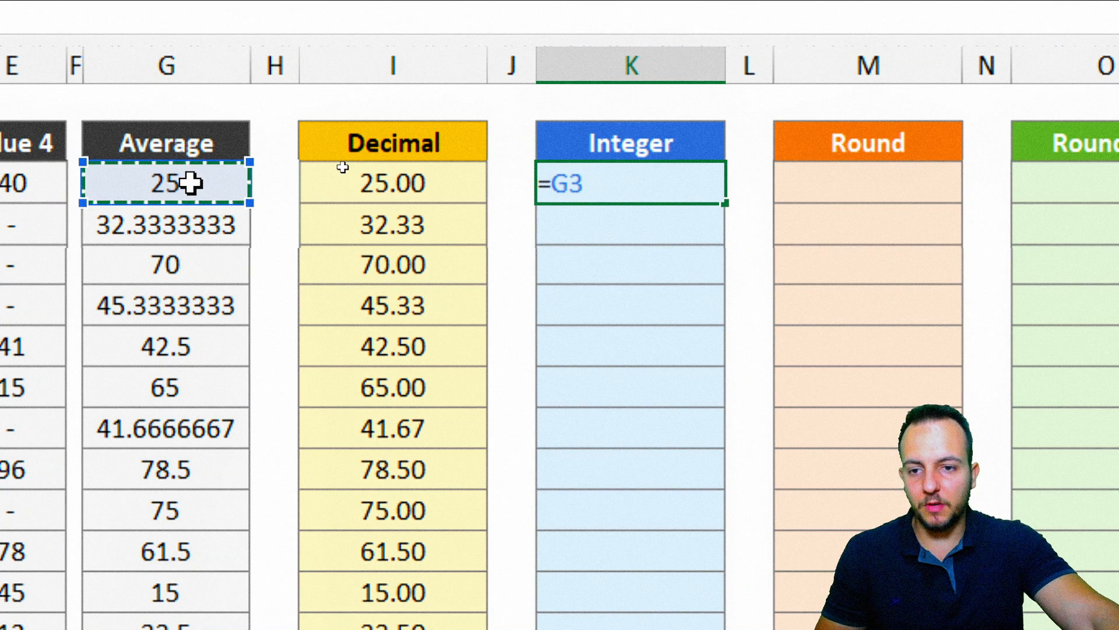
pyautogui.click(394, 182)
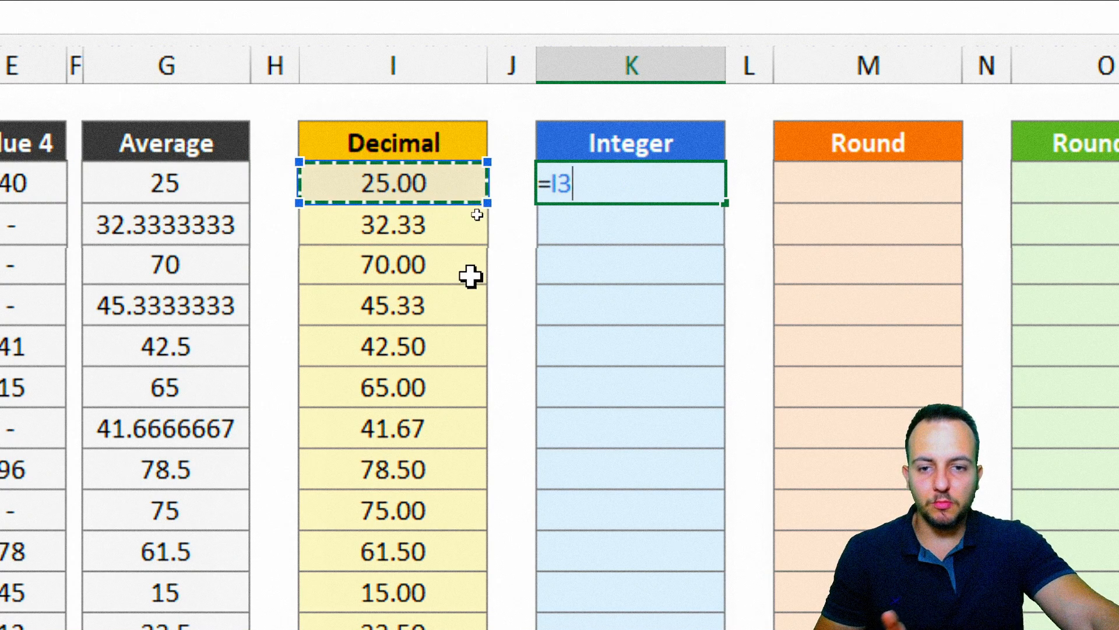
pyautogui.press('Return')
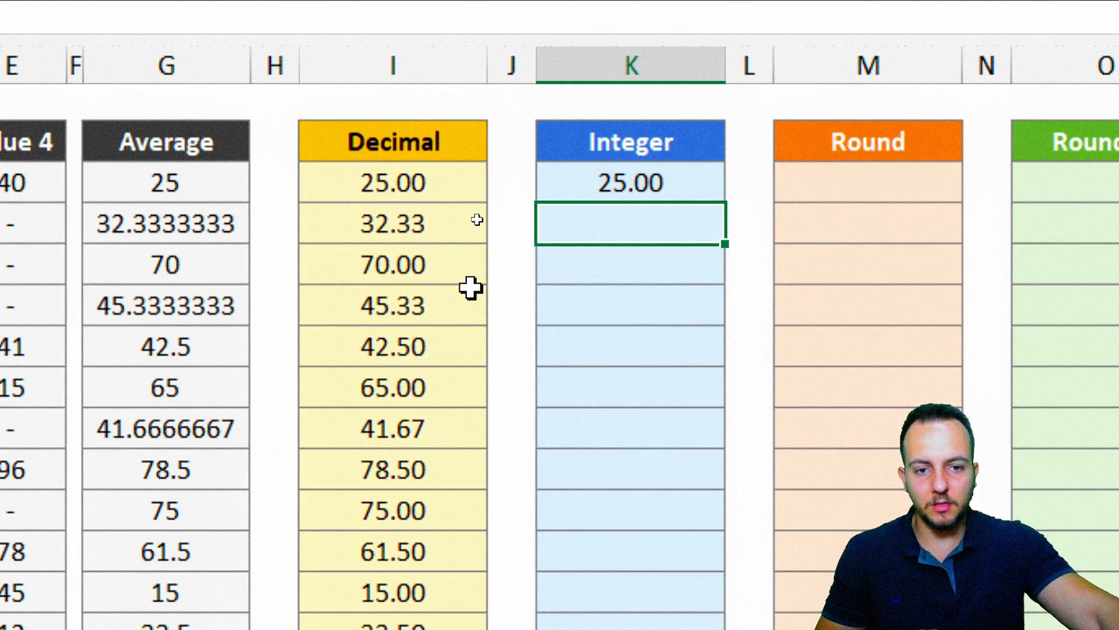
pyautogui.click(667, 172)
pyautogui.moveTo(725, 203); pyautogui.dragTo(680, 552)
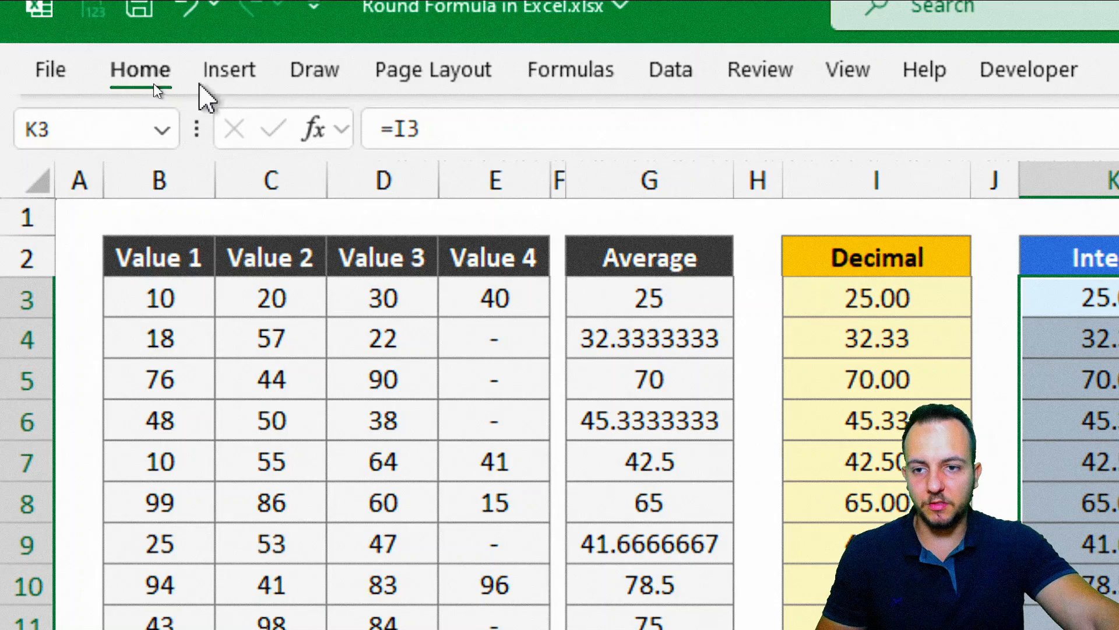
# Step: Increase the Integer column's values to seven displayed decimal places
pyautogui.click(153, 81)
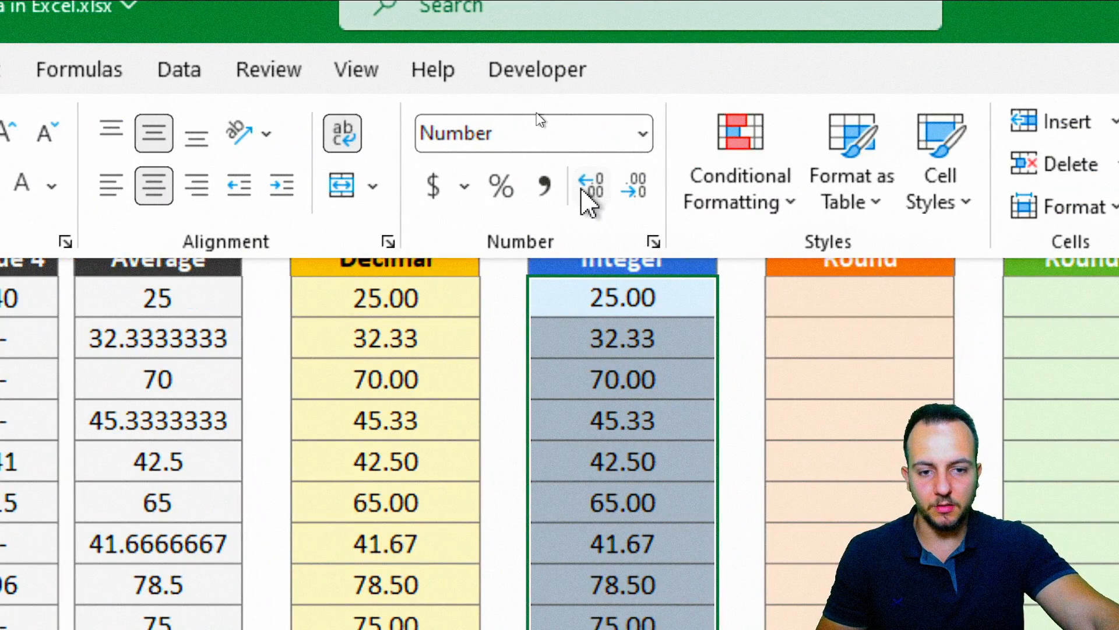
pyautogui.click(589, 185)
pyautogui.click(590, 186)
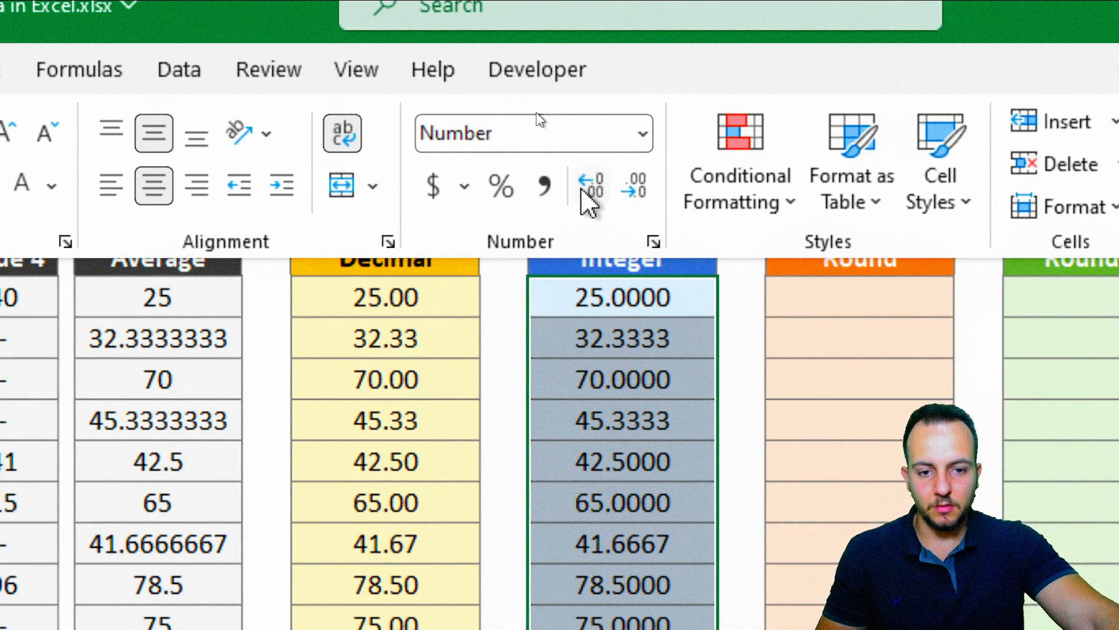
pyautogui.click(590, 186)
pyautogui.click(590, 186)
pyautogui.click(590, 186)
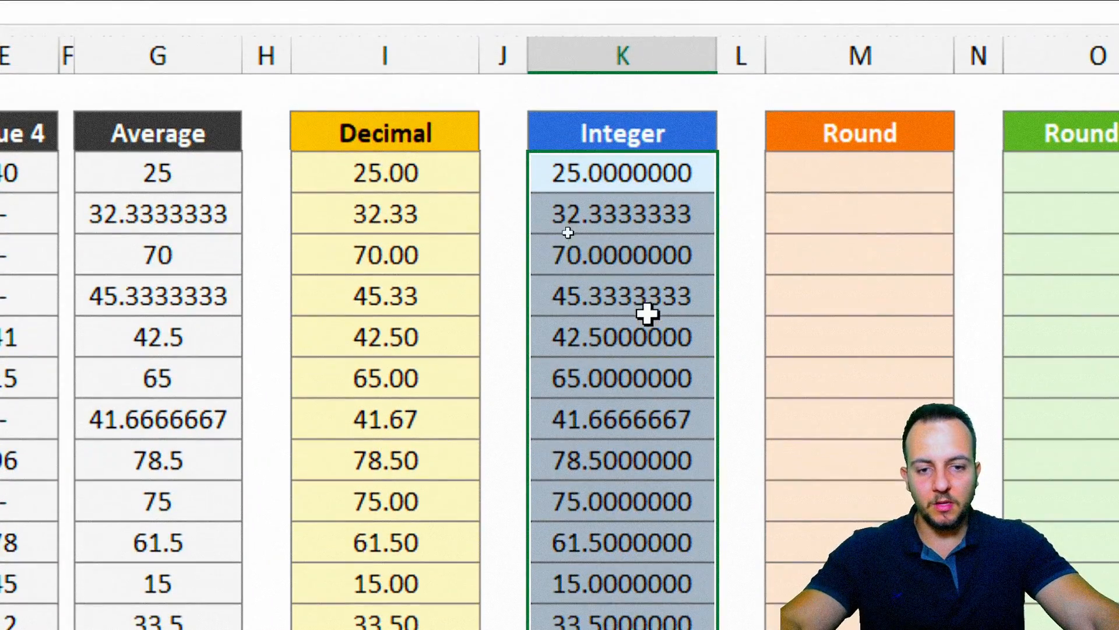
# Step: Inspect the formula in cell K6 and point out the Decimal column and the K6 value with temporary red markup
pyautogui.click(614, 424)
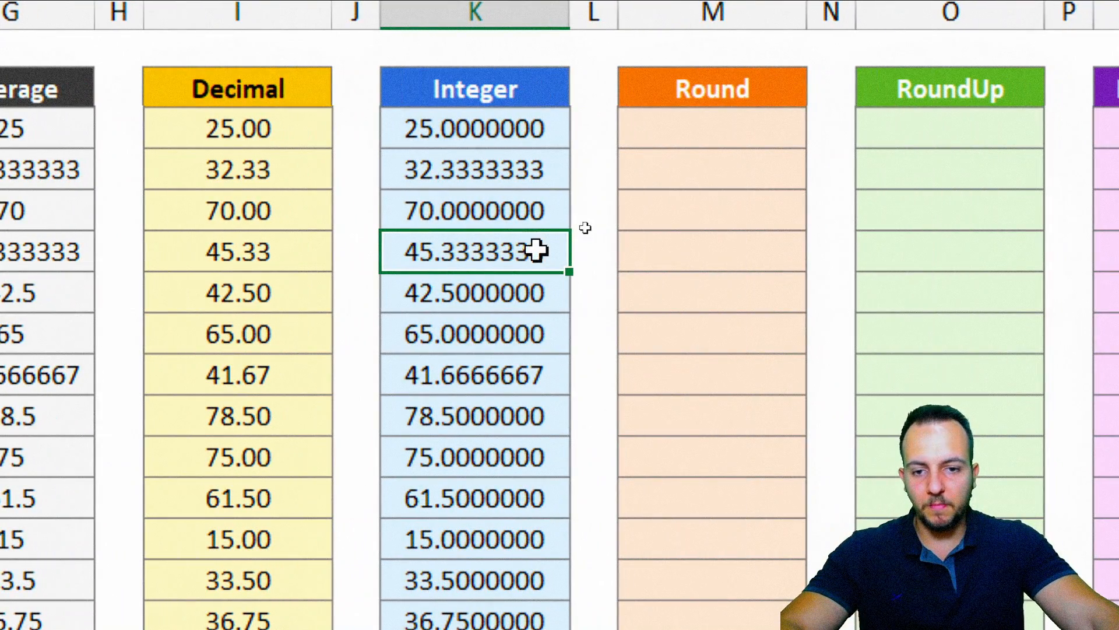
pyautogui.write('=I6')
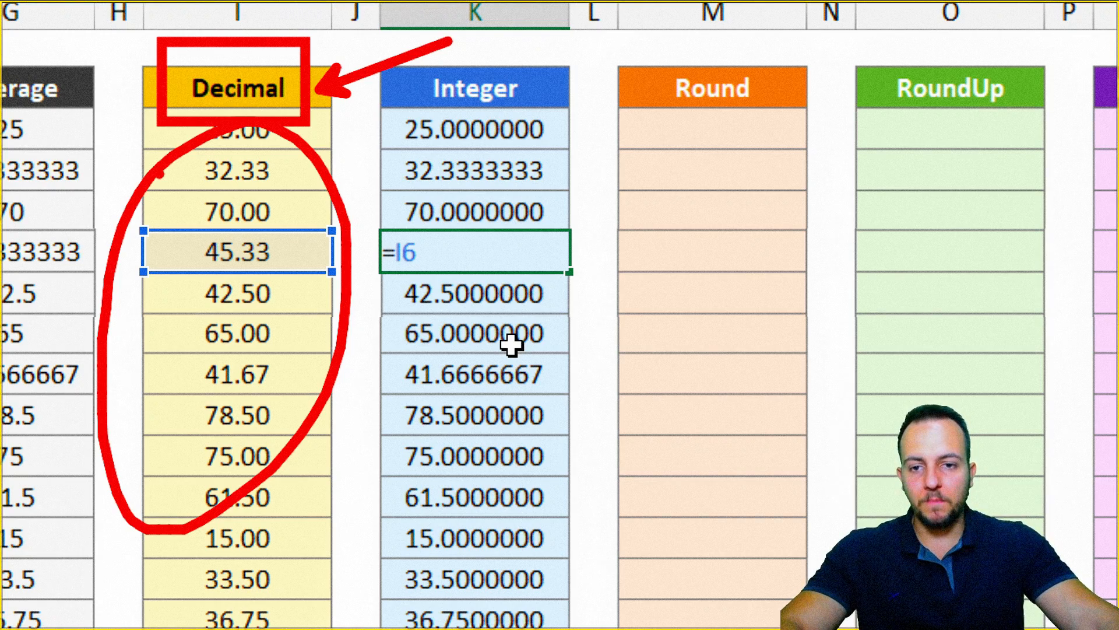
pyautogui.hotkey('ctrl', 'Return')
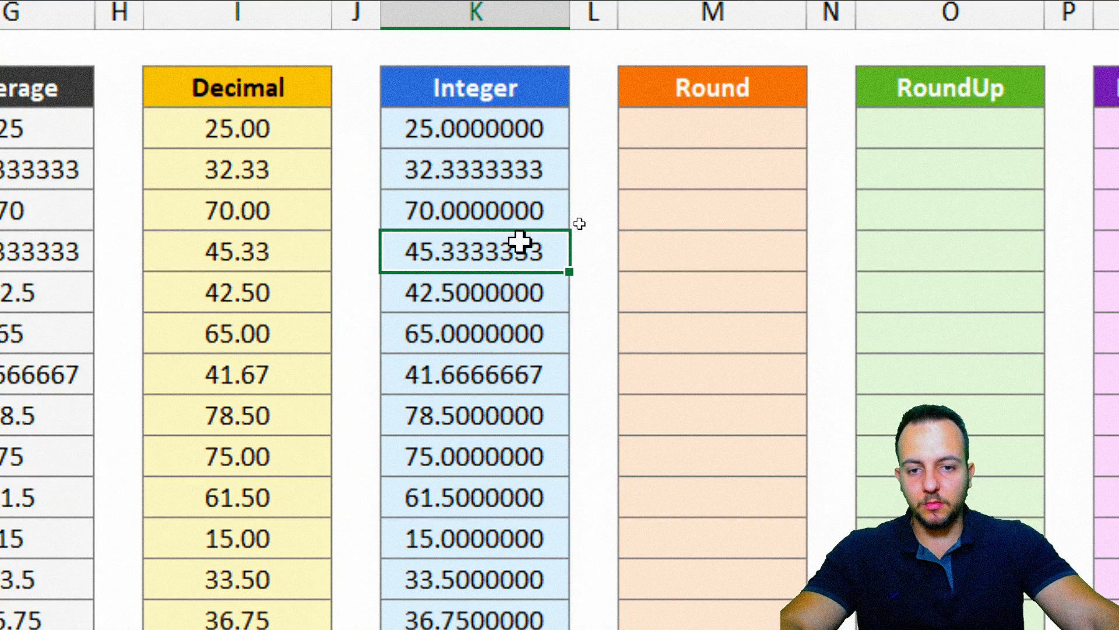
pyautogui.doubleClick(517, 243)
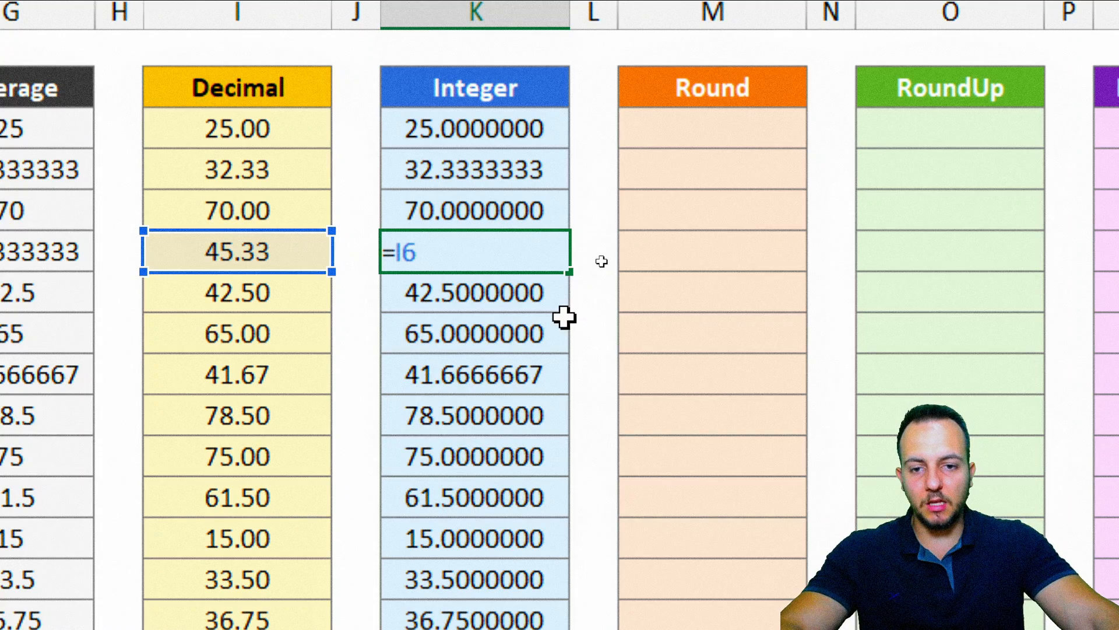
pyautogui.press('Escape')
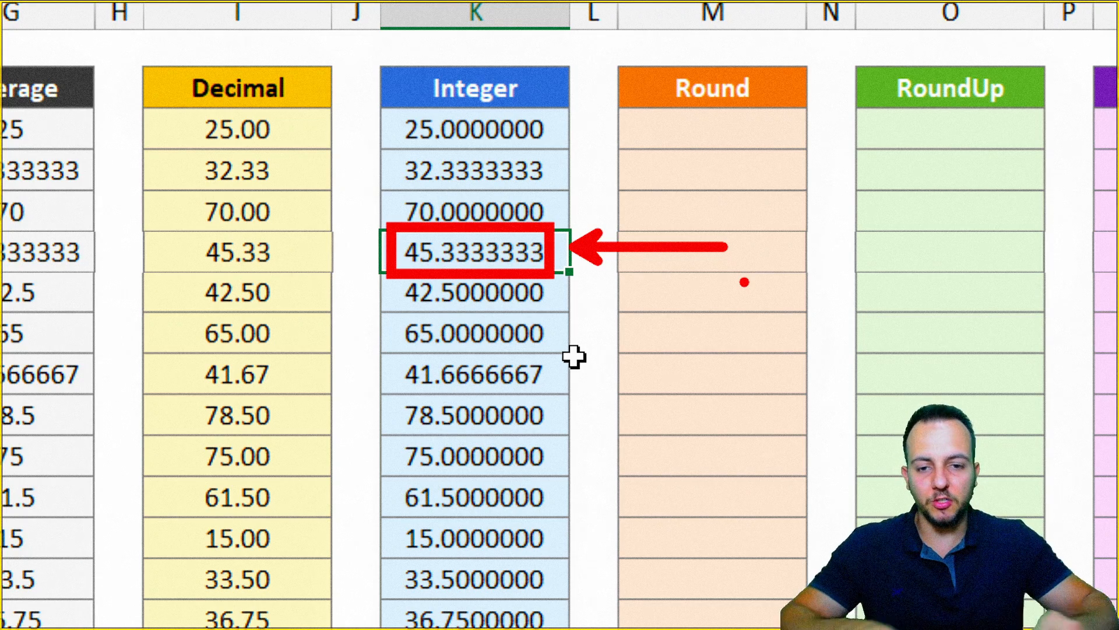
pyautogui.press('Escape')
# Step: Reduce the Integer column's data cells to zero displayed decimal places
pyautogui.moveTo(506, 142)
pyautogui.mouseDown()
pyautogui.moveTo(503, 552)
pyautogui.moveTo(489, 516)
pyautogui.mouseUp()
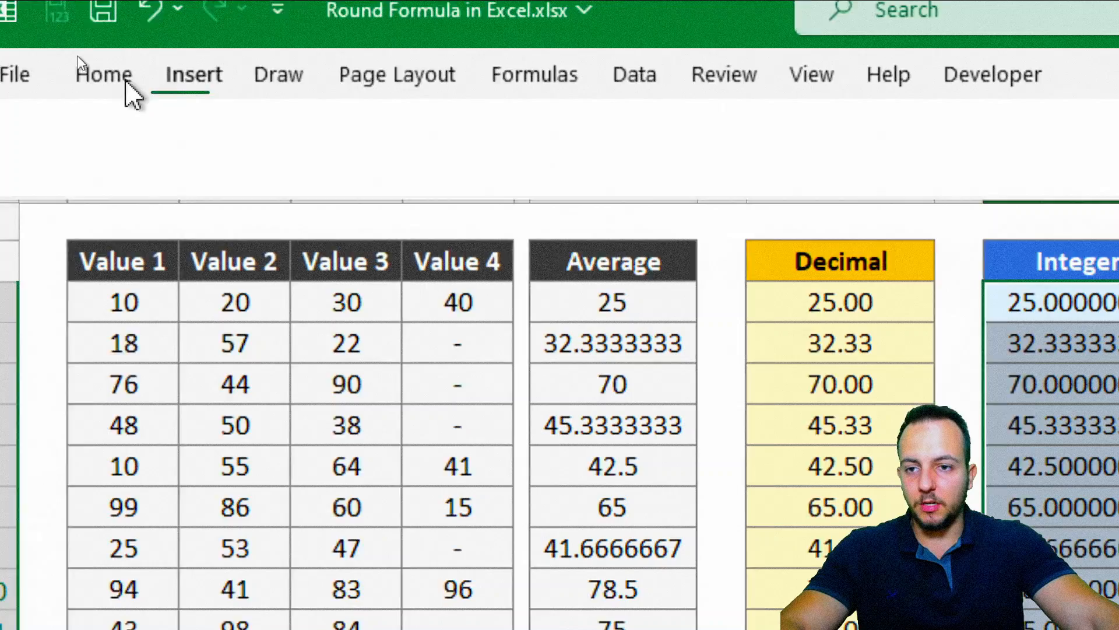
pyautogui.click(111, 76)
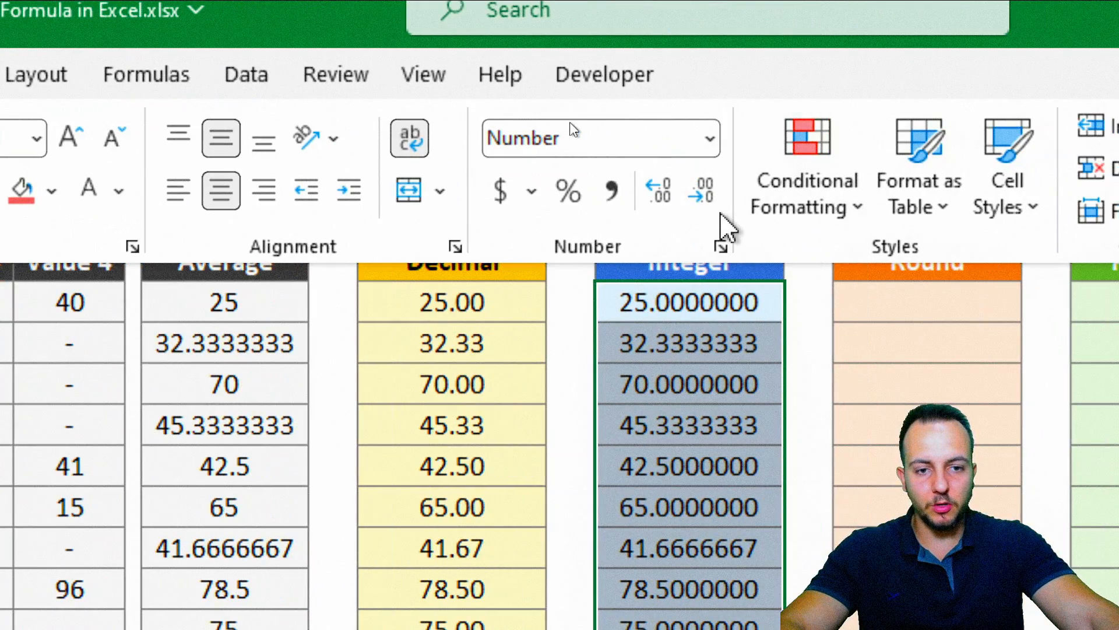
pyautogui.click(1103, 190)
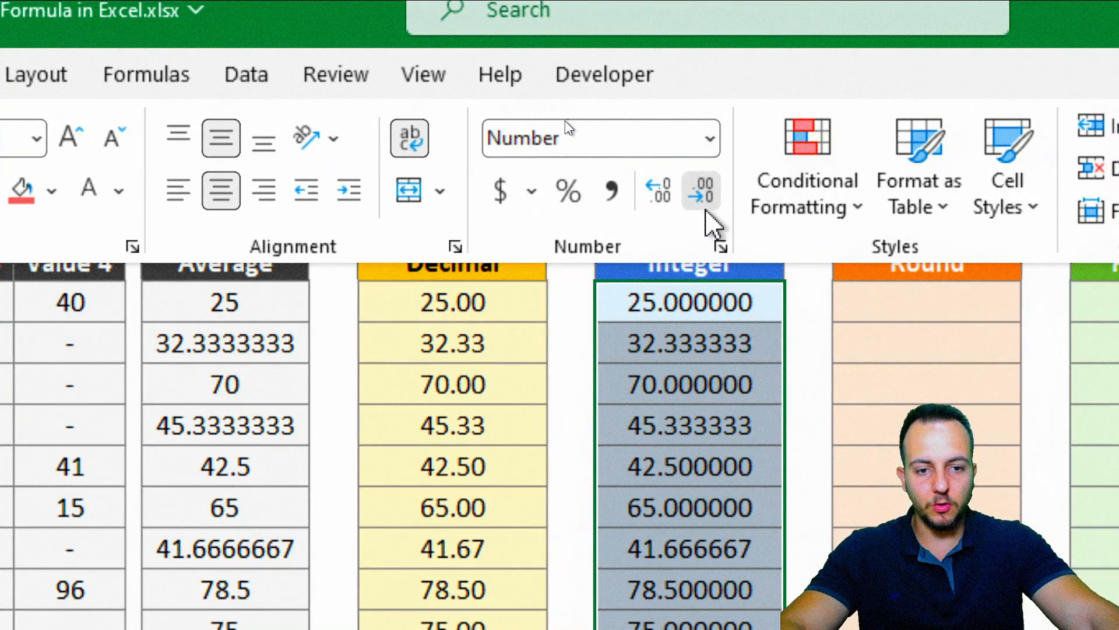
pyautogui.click(705, 208)
pyautogui.click(705, 208)
pyautogui.click(705, 207)
pyautogui.click(705, 207)
pyautogui.click(705, 208)
pyautogui.click(705, 208)
pyautogui.click(764, 321)
pyautogui.click(764, 327)
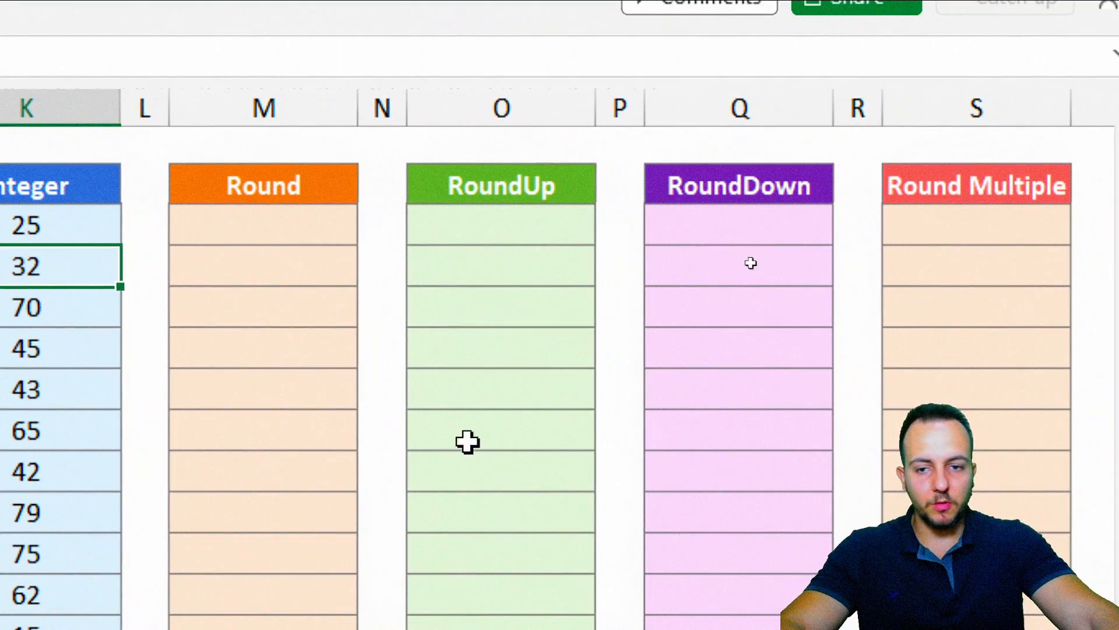
# Step: Enter =ROUND(G3,0) in cell M3 of the Round column to round the first average to a whole number
pyautogui.click(292, 230)
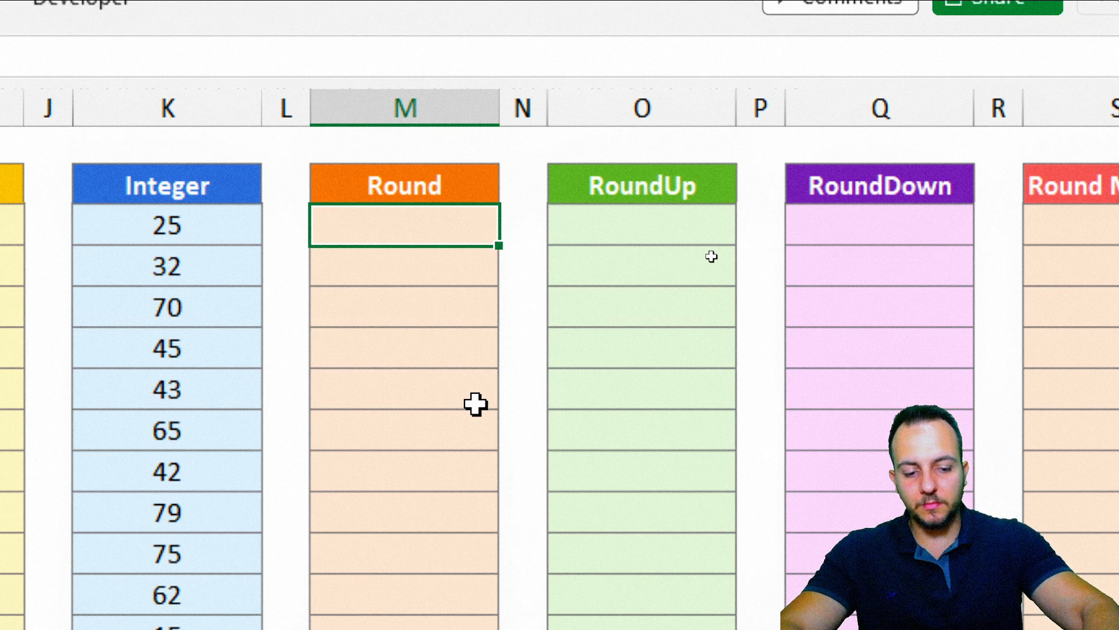
pyautogui.write('=round')
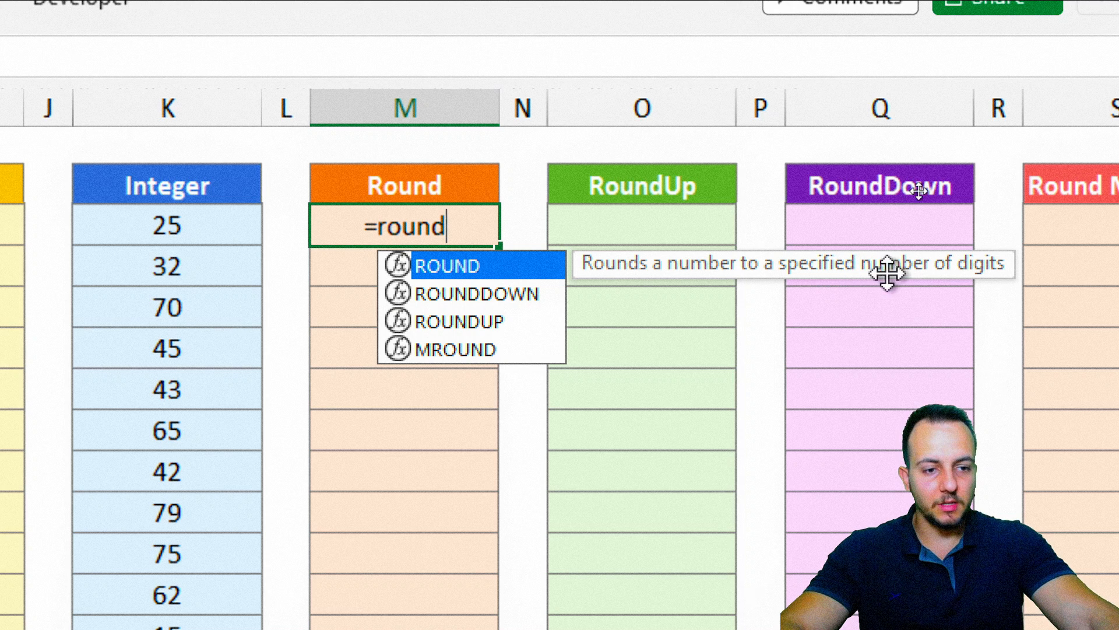
pyautogui.doubleClick(446, 267)
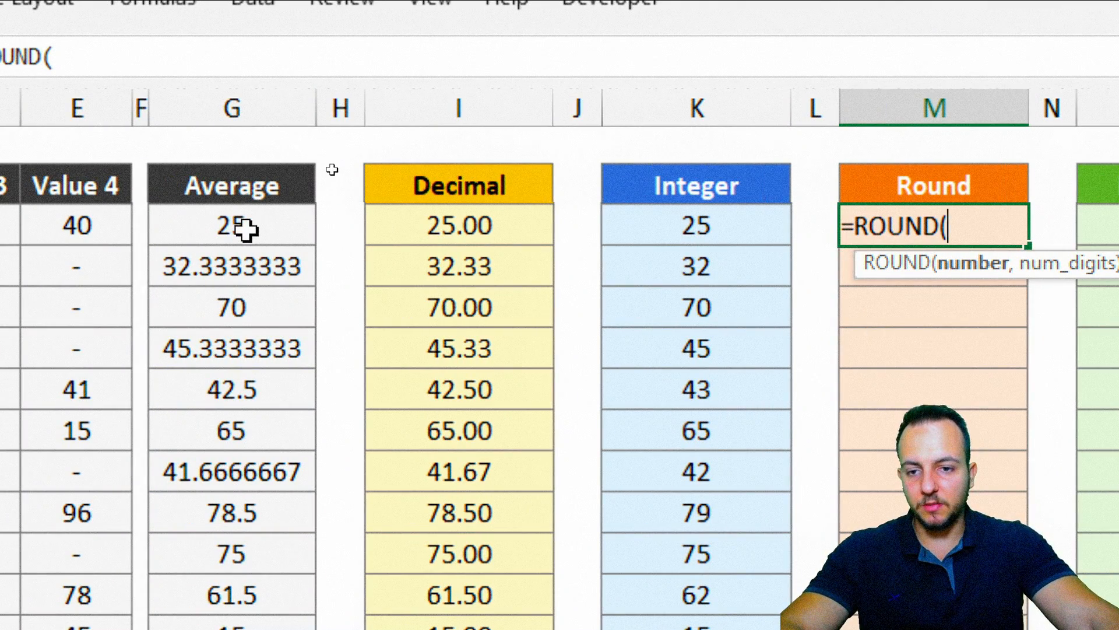
pyautogui.click(242, 227)
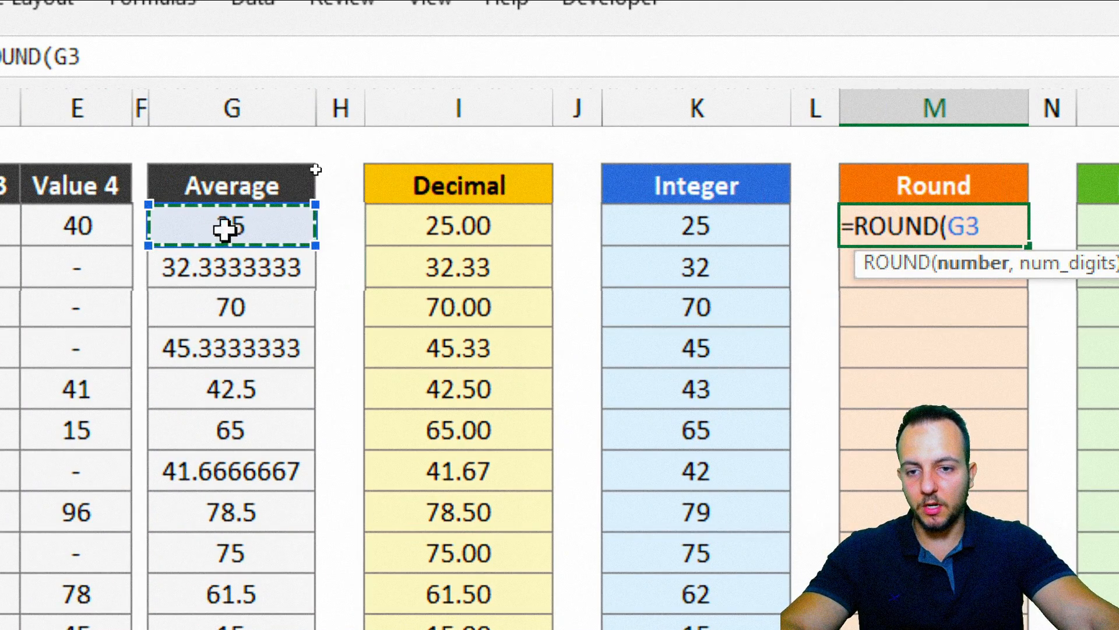
pyautogui.write(',')
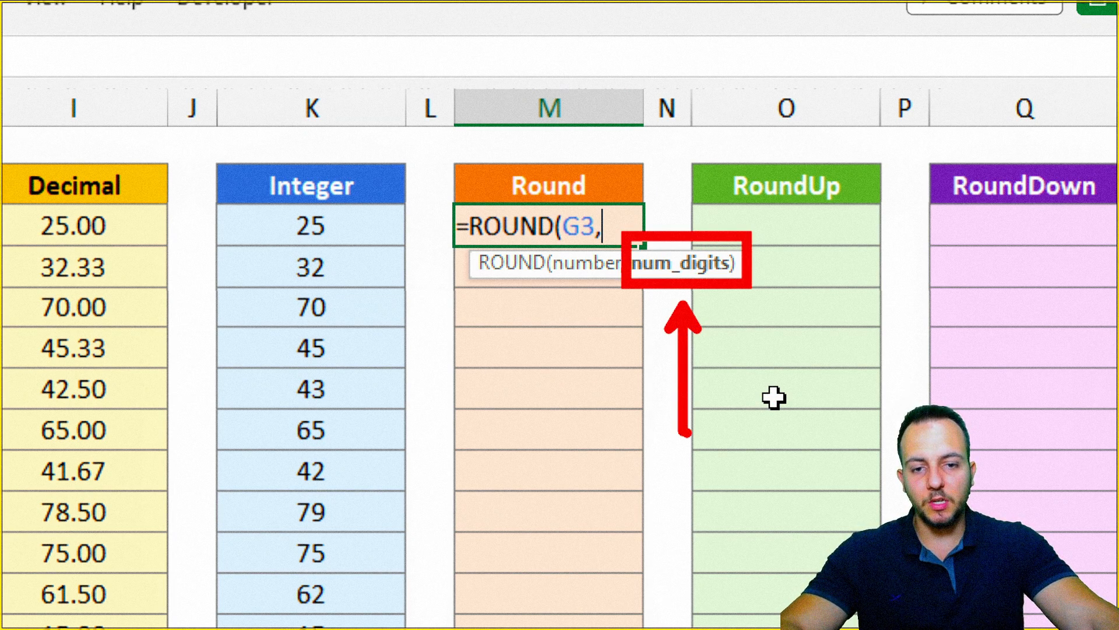
pyautogui.write('0')
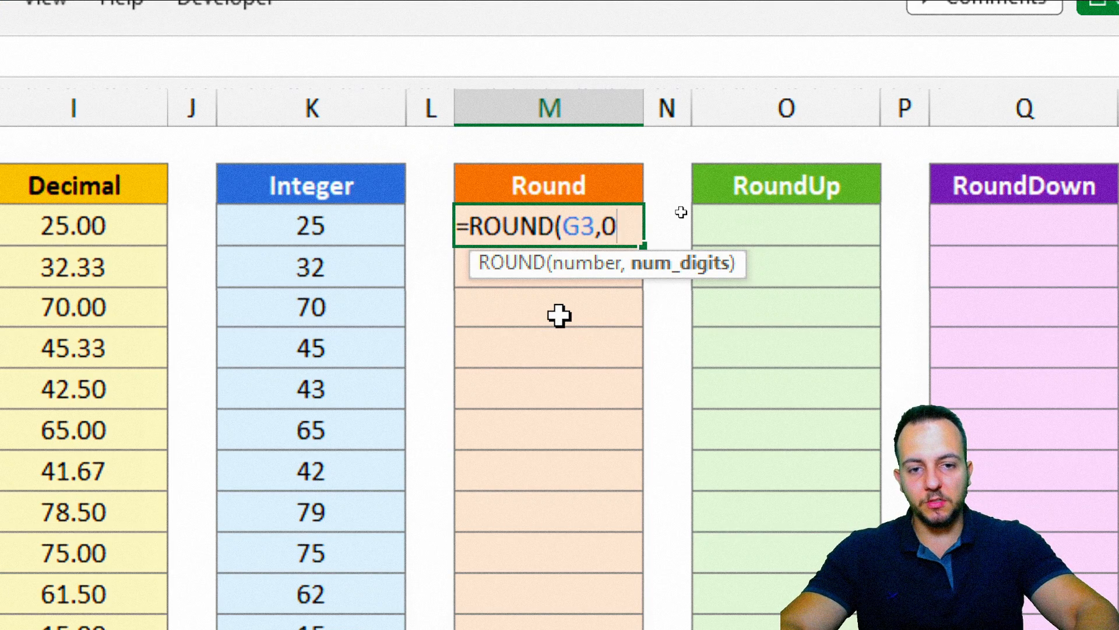
pyautogui.write(')')
pyautogui.press('Return')
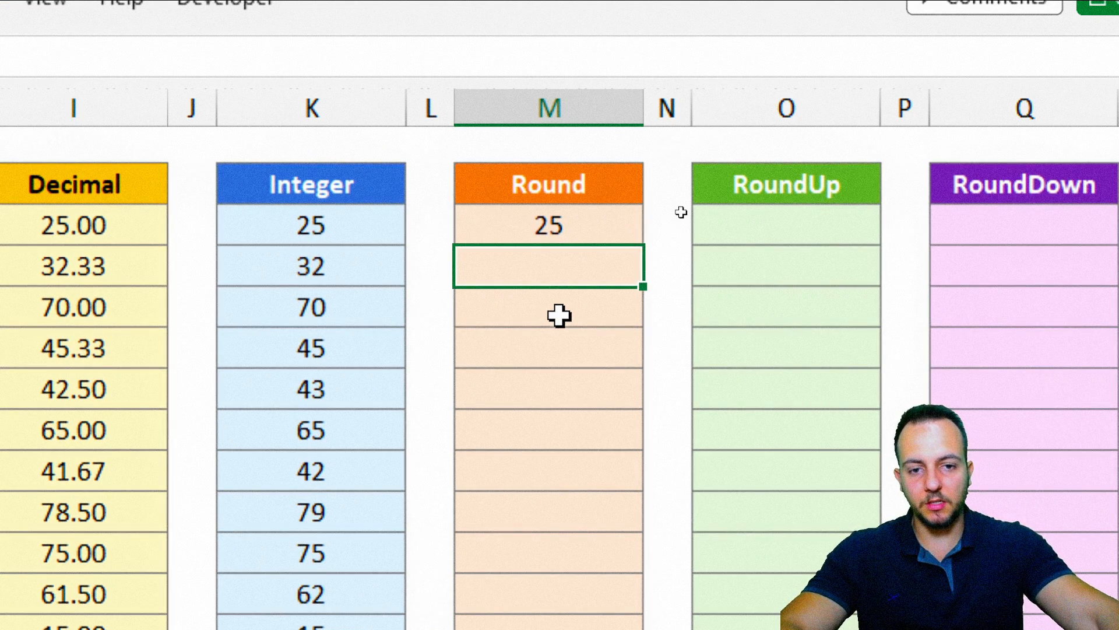
# Step: Fill the M3 rounding formula down the Round column to the last data row
pyautogui.click(617, 232)
pyautogui.moveTo(642, 245); pyautogui.dragTo(604, 629)
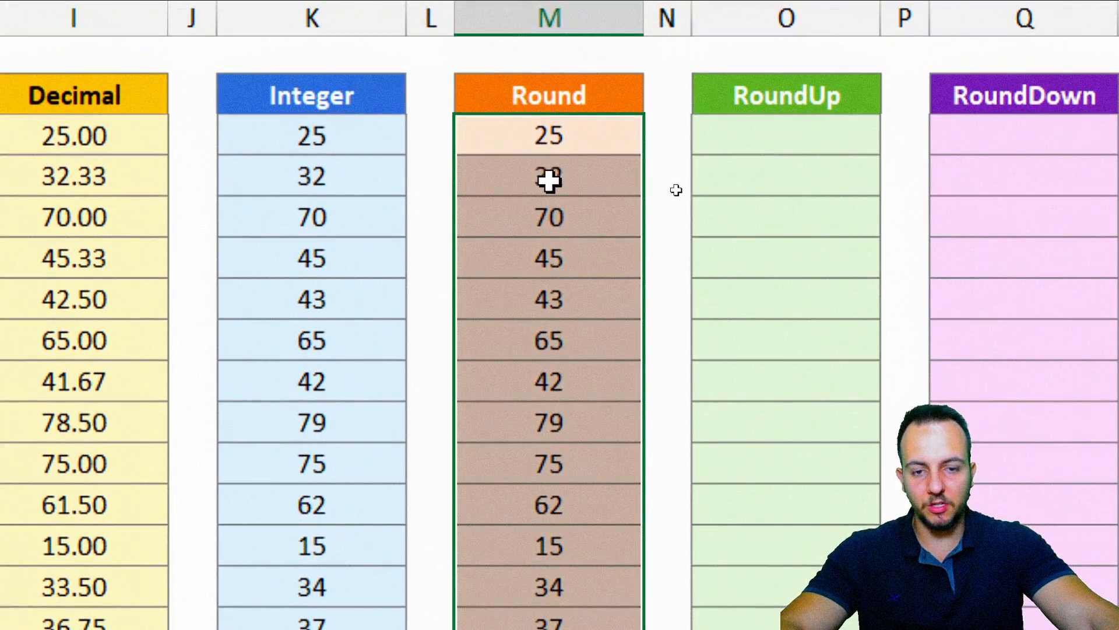
pyautogui.click(549, 181)
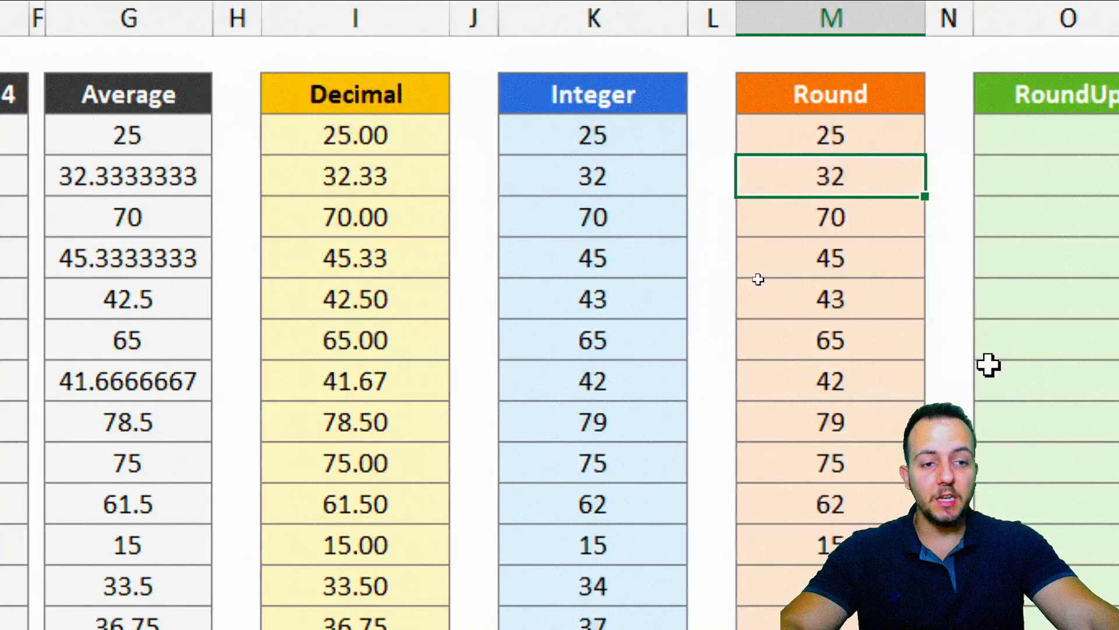
pyautogui.hscroll(3, 989, 365)
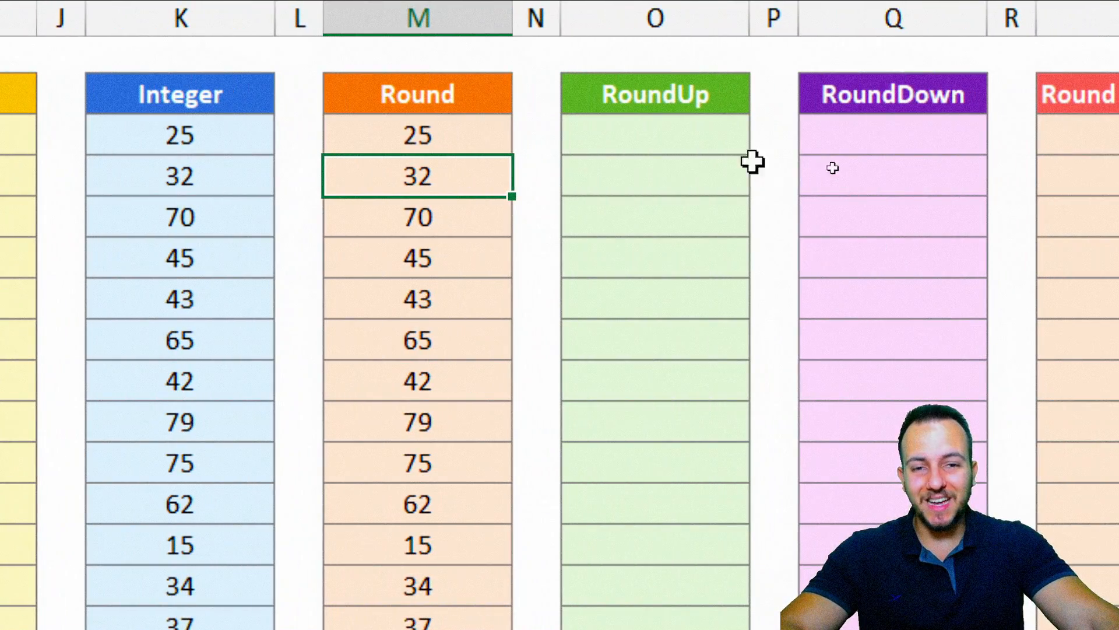
# Step: Change the formula in M3 to =ROUND(G3,1) and fill it down the Round column to the last data row
pyautogui.click(435, 22)
pyautogui.click(446, 141)
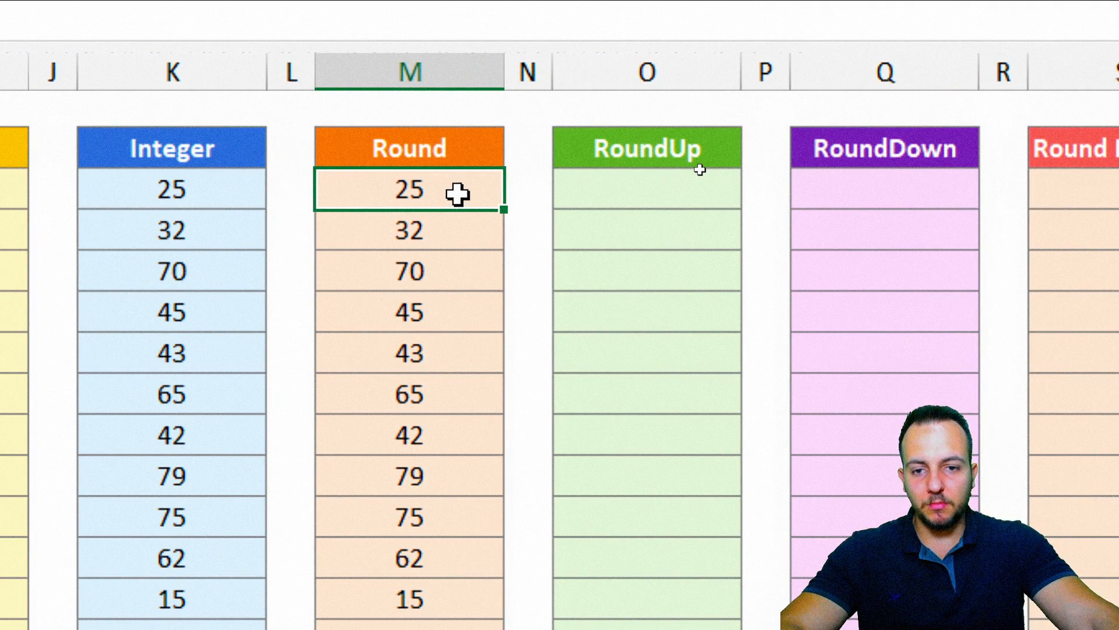
pyautogui.doubleClick(458, 194)
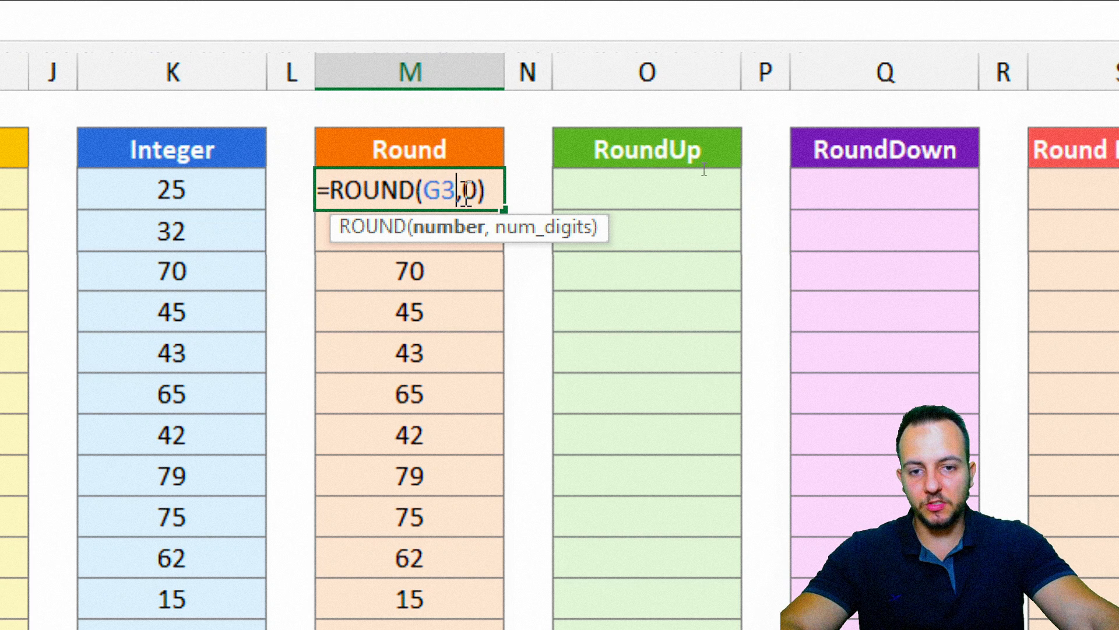
pyautogui.moveTo(465, 194); pyautogui.dragTo(478, 194)
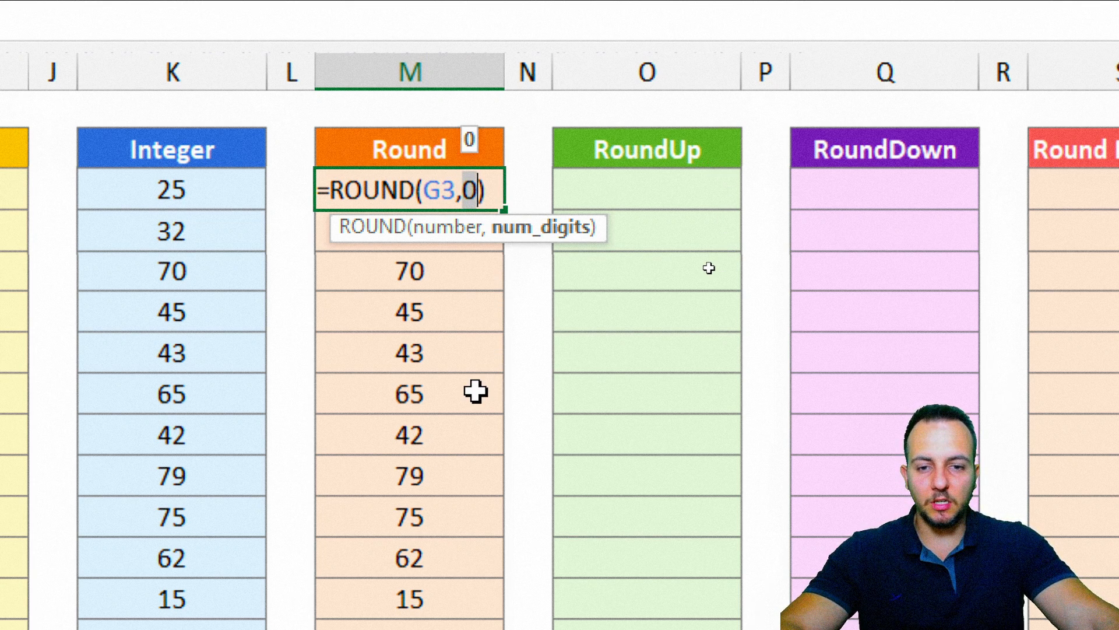
pyautogui.write('1')
pyautogui.press('Return')
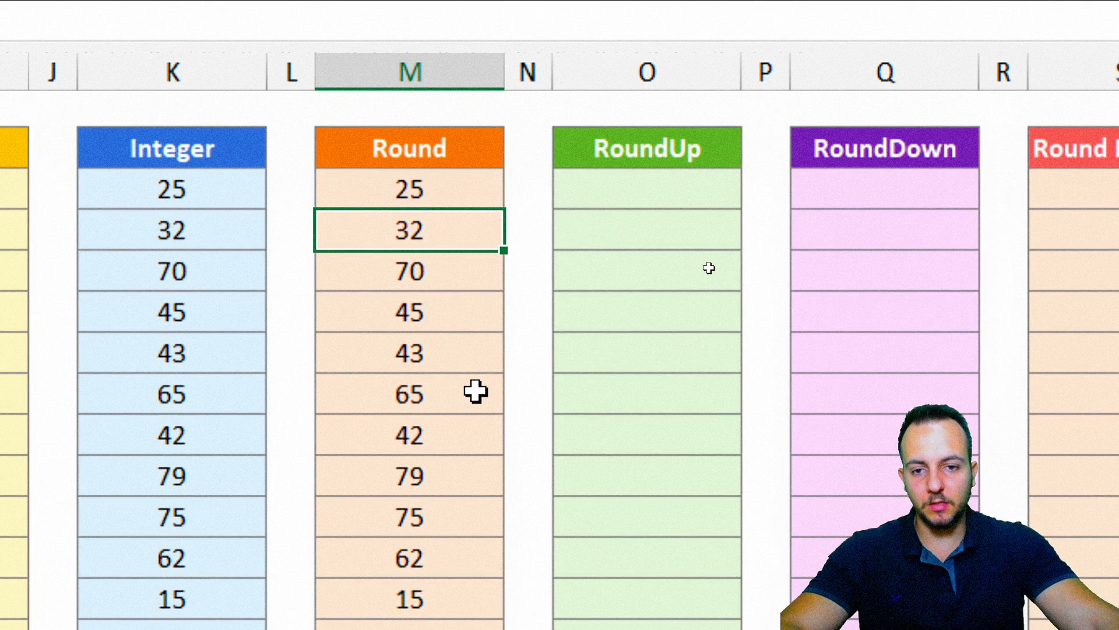
pyautogui.click(441, 195)
pyautogui.moveTo(498, 219); pyautogui.dragTo(500, 629)
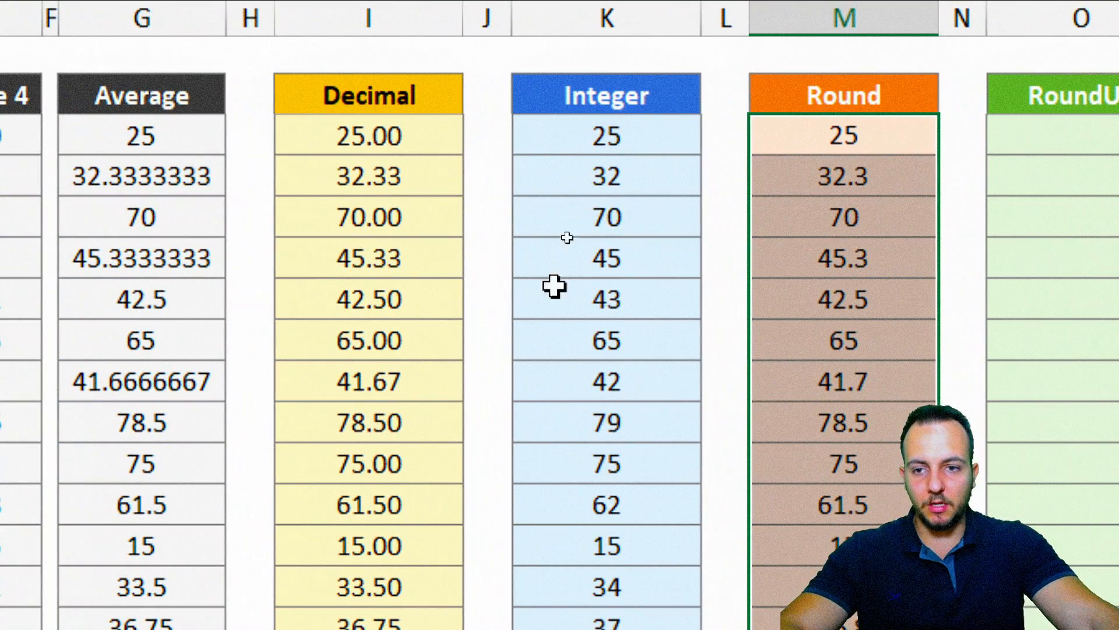
# Step: Compare the one-decimal Round values with the original averages, marking matching values and highlighting rows 4 and 7
pyautogui.click(896, 131)
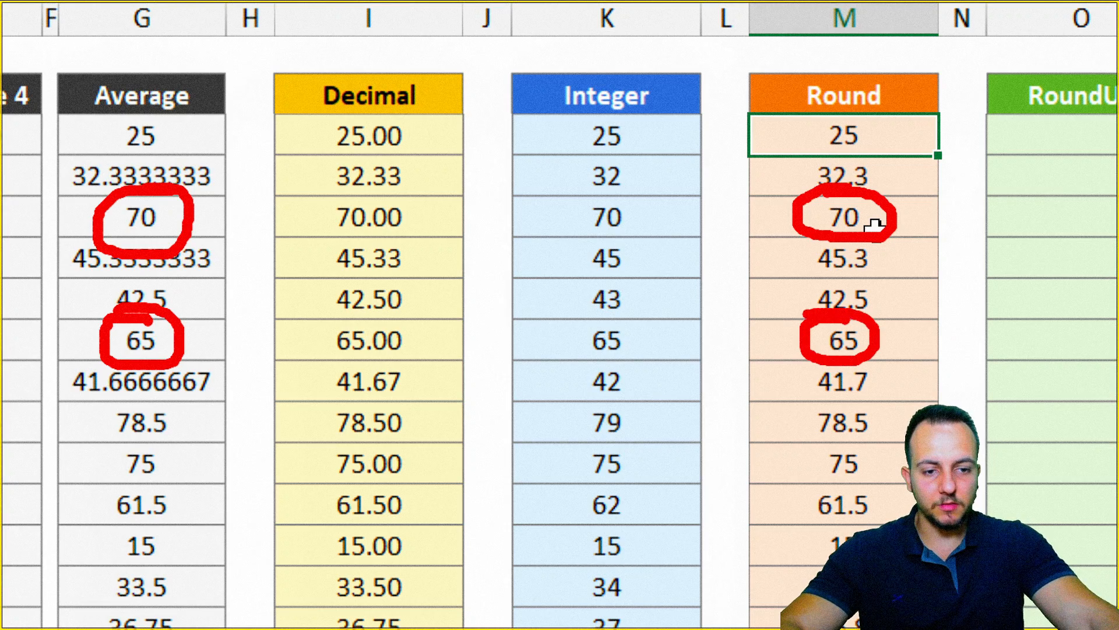
pyautogui.press('Escape')
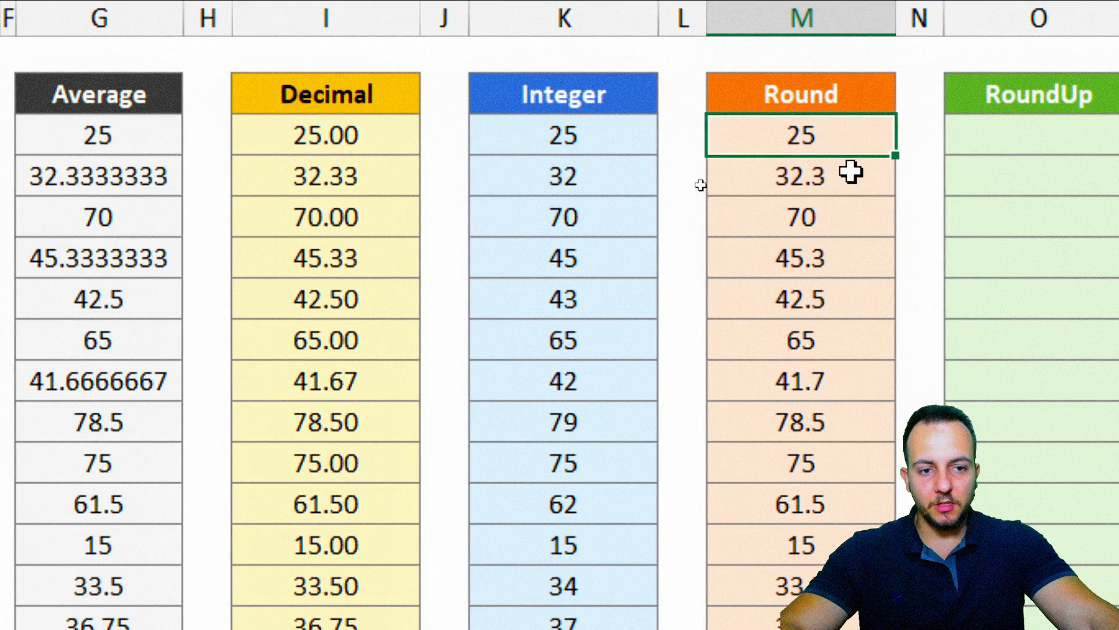
pyautogui.click(874, 175)
pyautogui.hotkey('shift', 'space')
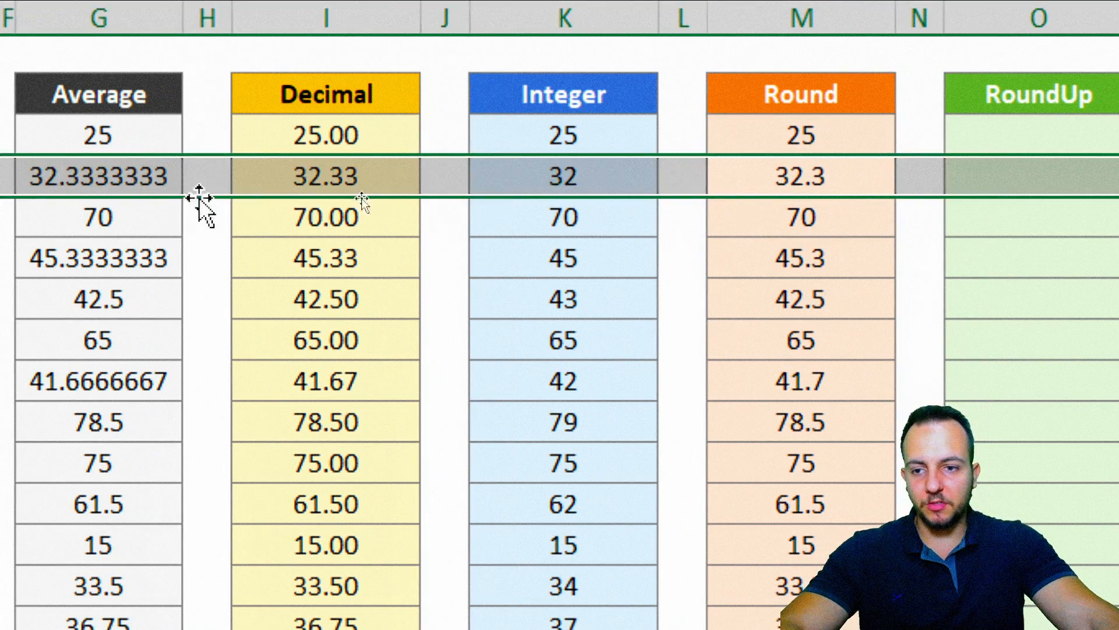
pyautogui.click(81, 176)
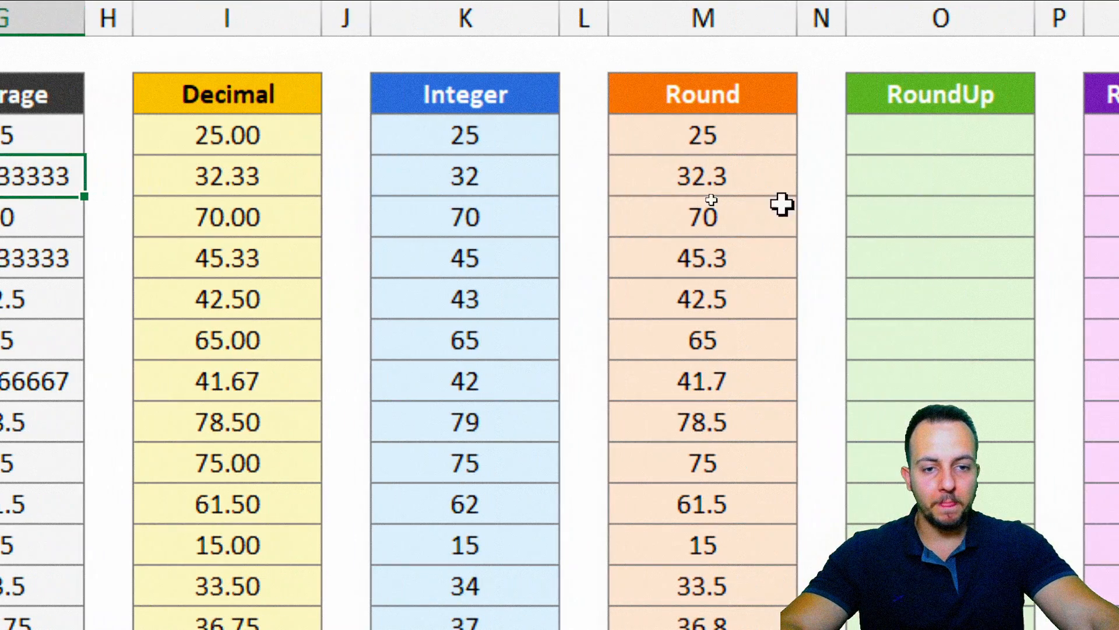
pyautogui.click(956, 181)
pyautogui.hotkey('shift', 'space')
pyautogui.click(941, 262)
pyautogui.click(736, 296)
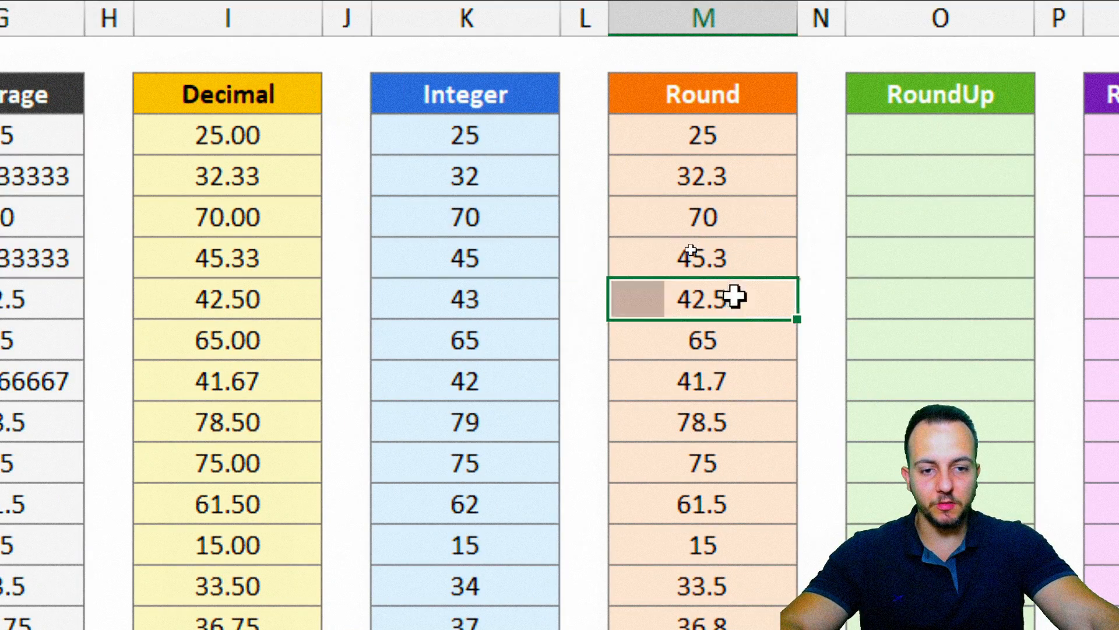
pyautogui.hotkey('shift', 'space')
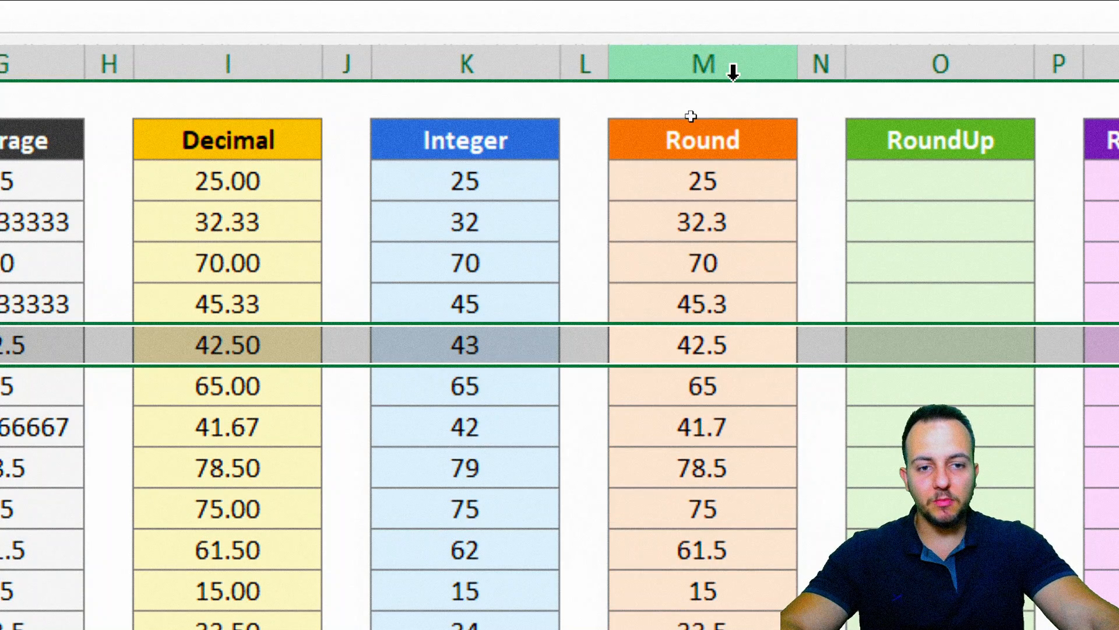
# Step: Set the number of digits in M3's ROUND formula to 0 and refill the Round column down to the last data row
pyautogui.click(732, 66)
pyautogui.click(732, 176)
pyautogui.doubleClick(769, 173)
pyautogui.doubleClick(767, 178)
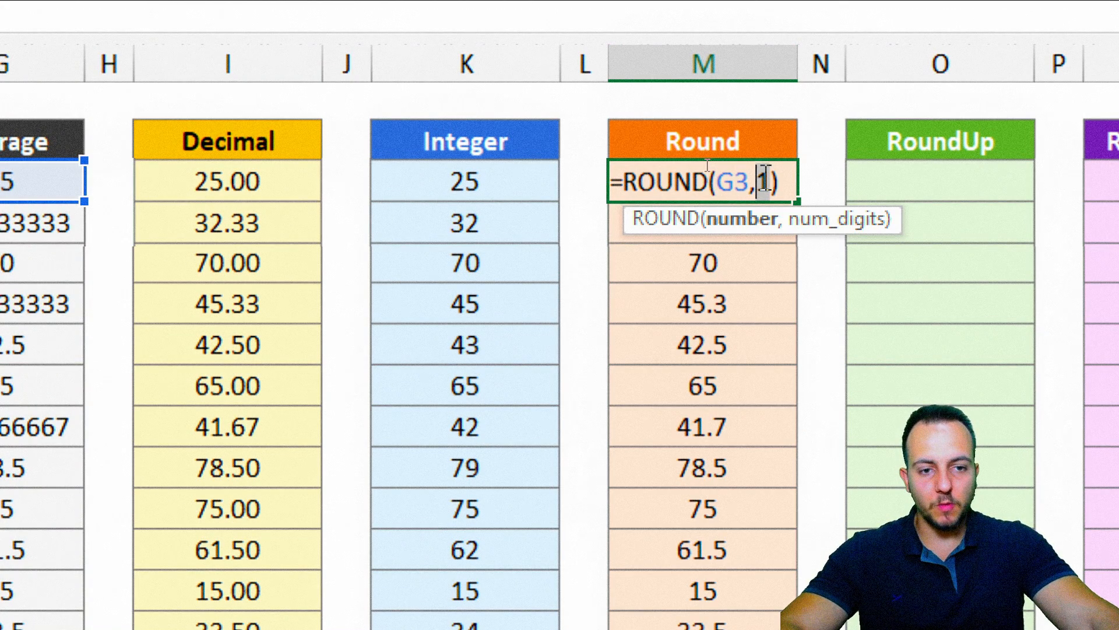
pyautogui.write('0')
pyautogui.press('Return')
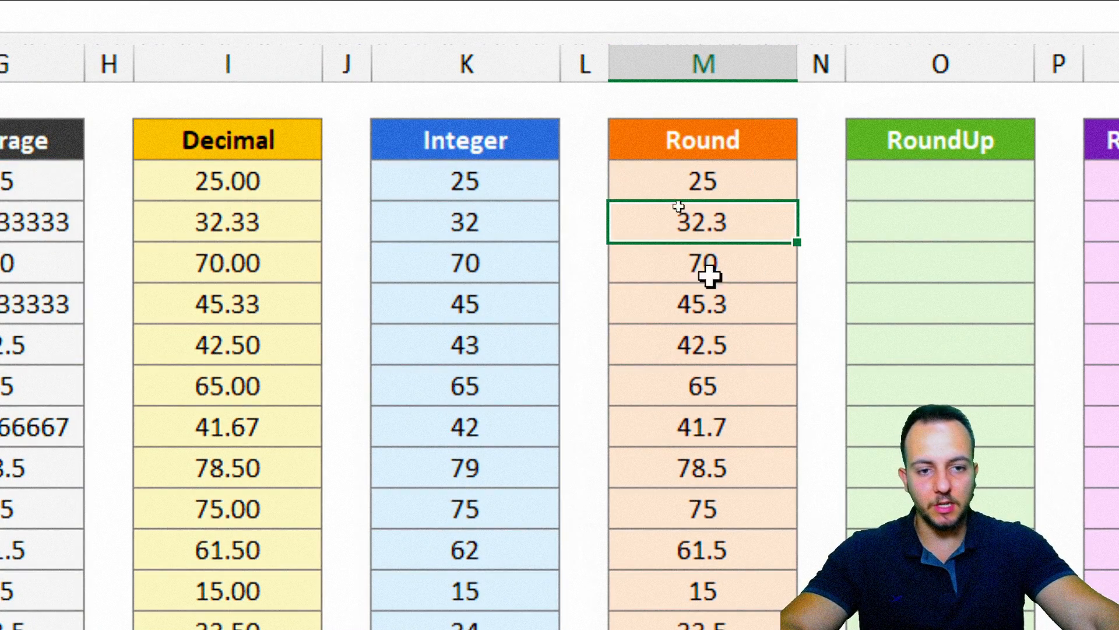
pyautogui.click(775, 181)
pyautogui.moveTo(793, 199); pyautogui.dragTo(762, 629)
pyautogui.moveTo(761, 553); pyautogui.dragTo(761, 555)
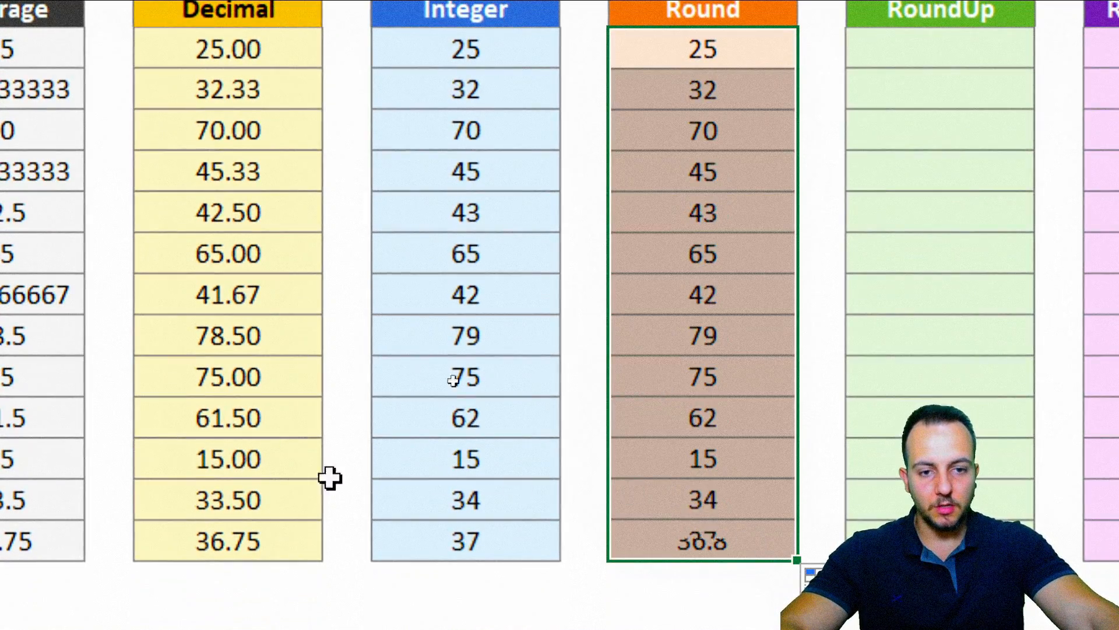
# Step: Highlight row 7 and mark its Average and Round values with temporary red boxes, adding an arrow at the average
pyautogui.click(265, 221)
pyautogui.hotkey('shift', 'space')
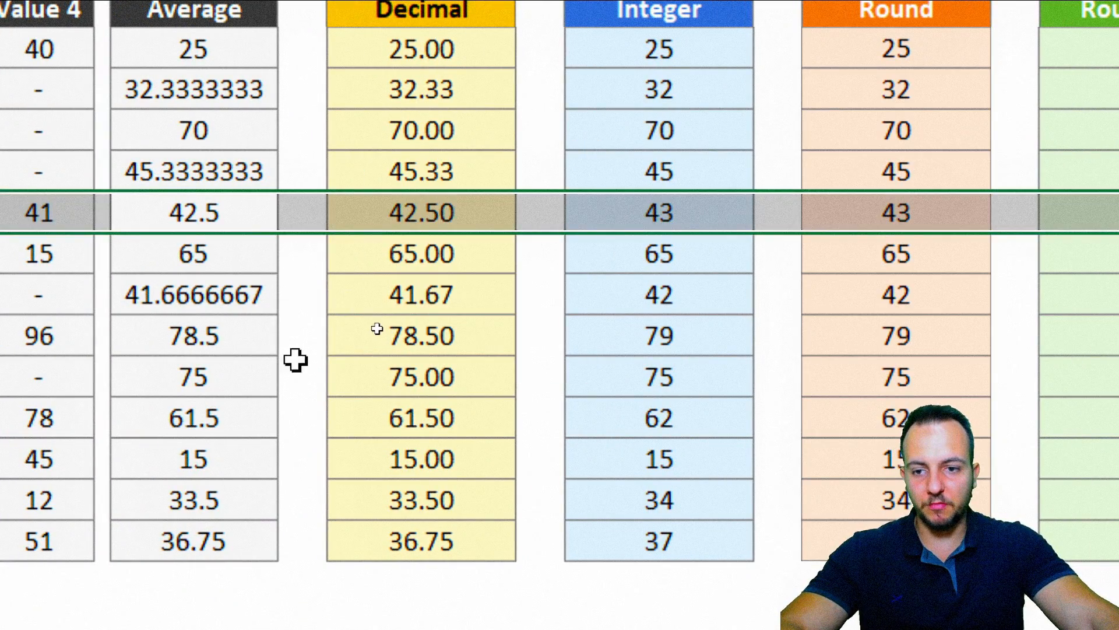
pyautogui.hotkey('ctrl', '2')
pyautogui.moveTo(146, 184); pyautogui.dragTo(243, 234)
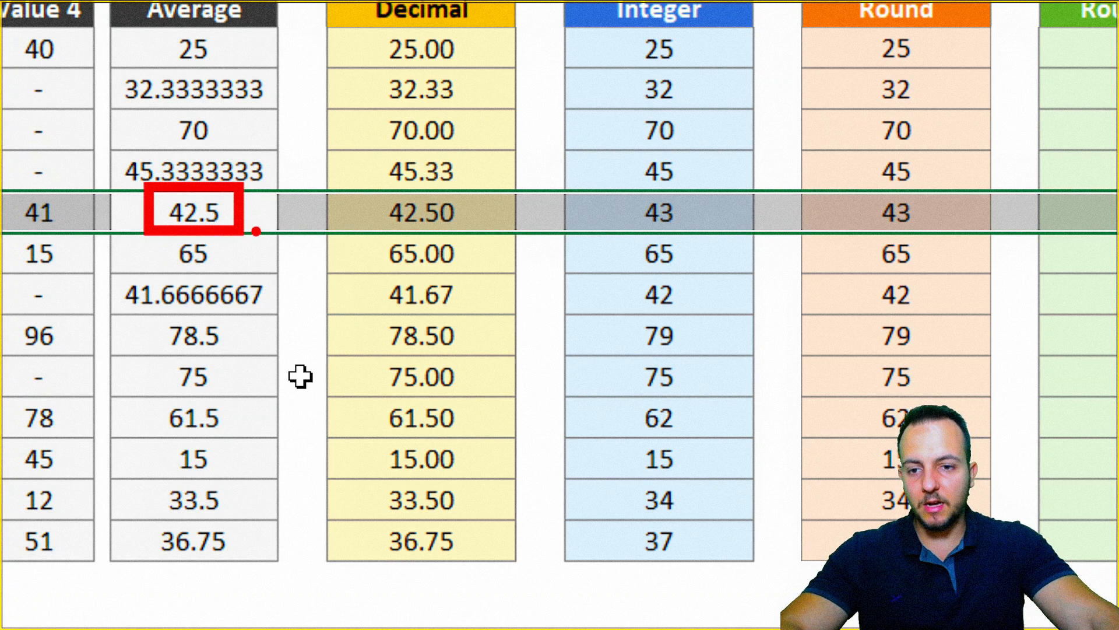
pyautogui.moveTo(855, 187); pyautogui.dragTo(940, 239)
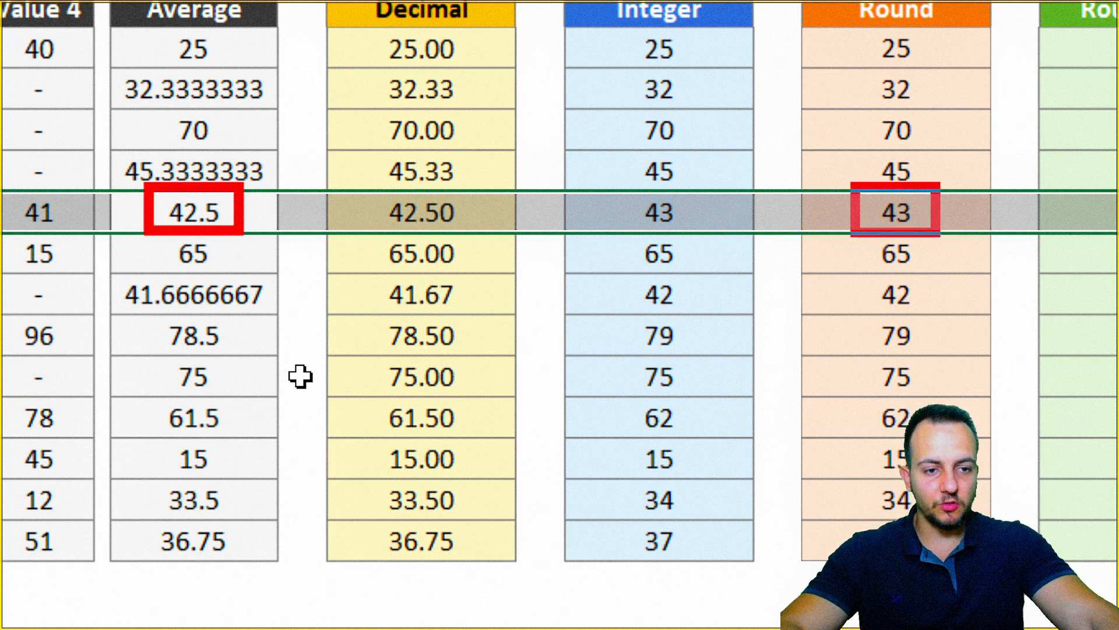
pyautogui.moveTo(839, 156); pyautogui.dragTo(778, 101)
pyautogui.hotkey('ctrl', 'z')
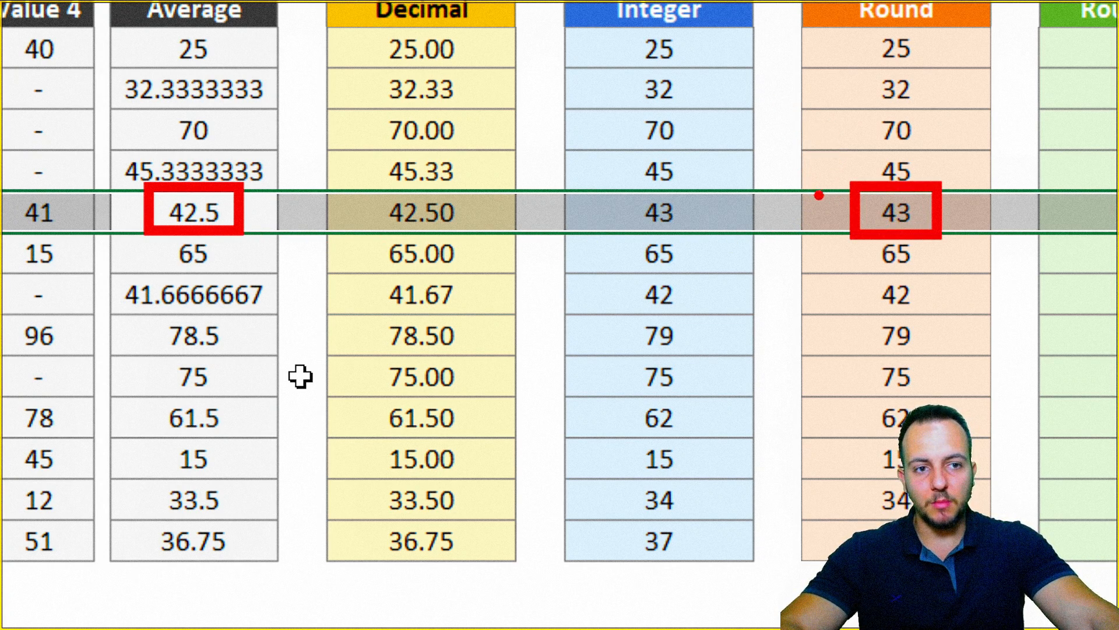
pyautogui.moveTo(862, 37); pyautogui.dragTo(770, 163)
pyautogui.hotkey('ctrl', 'z')
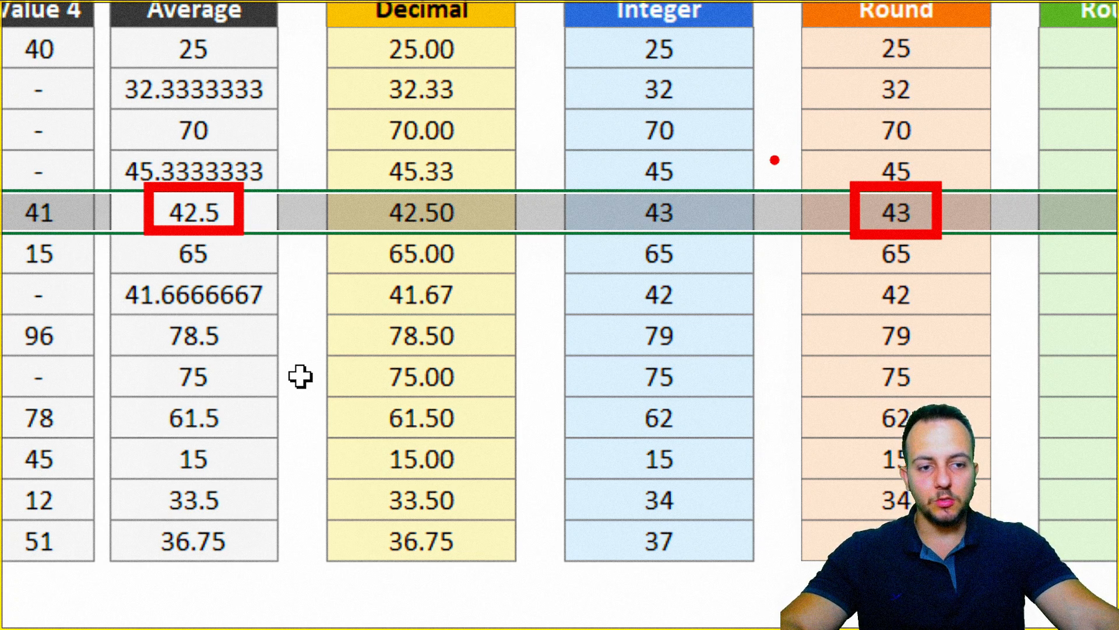
pyautogui.moveTo(959, 108)
pyautogui.mouseDown()
pyautogui.moveTo(991, 155)
pyautogui.moveTo(1006, 100)
pyautogui.moveTo(1009, 134)
pyautogui.mouseUp()
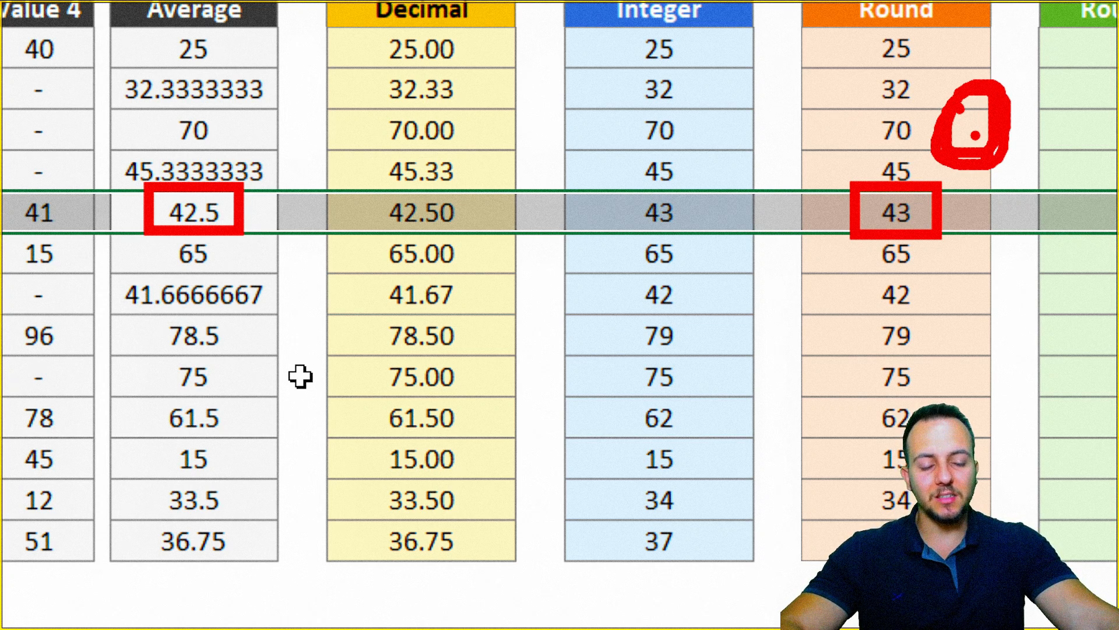
pyautogui.hotkey('ctrl', 'z')
pyautogui.moveTo(248, 248); pyautogui.dragTo(302, 324)
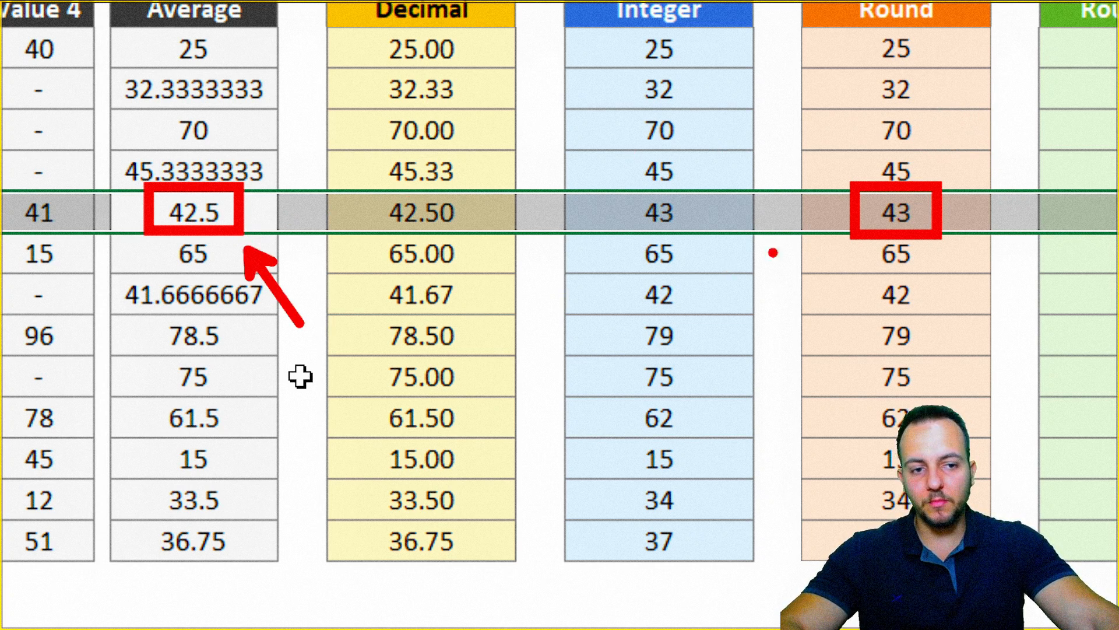
# Step: Add temporary red markings around row 7, including an arrow at its Round value, to compare it with the average
pyautogui.moveTo(825, 194); pyautogui.dragTo(761, 102)
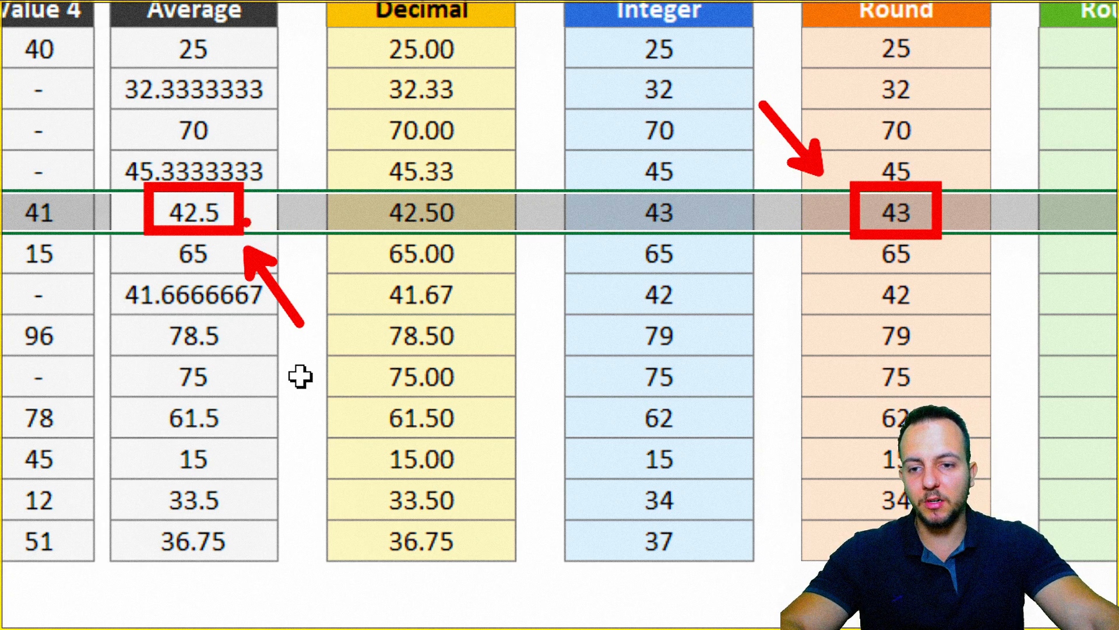
pyautogui.moveTo(411, 186)
pyautogui.mouseDown()
pyautogui.moveTo(376, 187)
pyautogui.moveTo(371, 271)
pyautogui.mouseUp()
pyautogui.moveTo(413, 145); pyautogui.dragTo(546, 253)
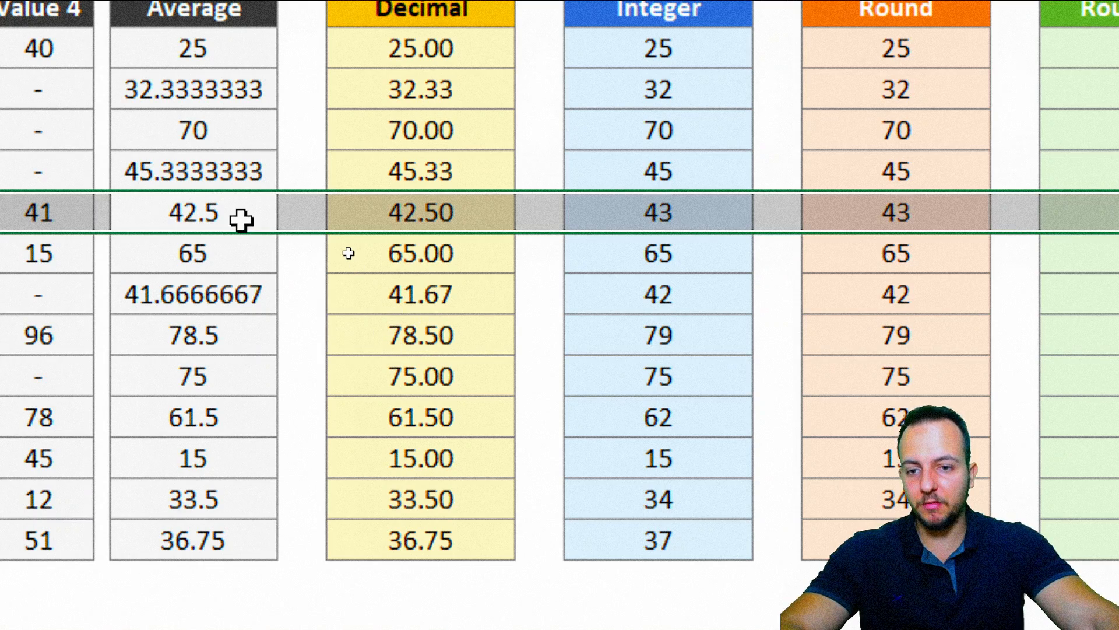
# Step: Replace the average in G7 with 42.4
pyautogui.click(243, 220)
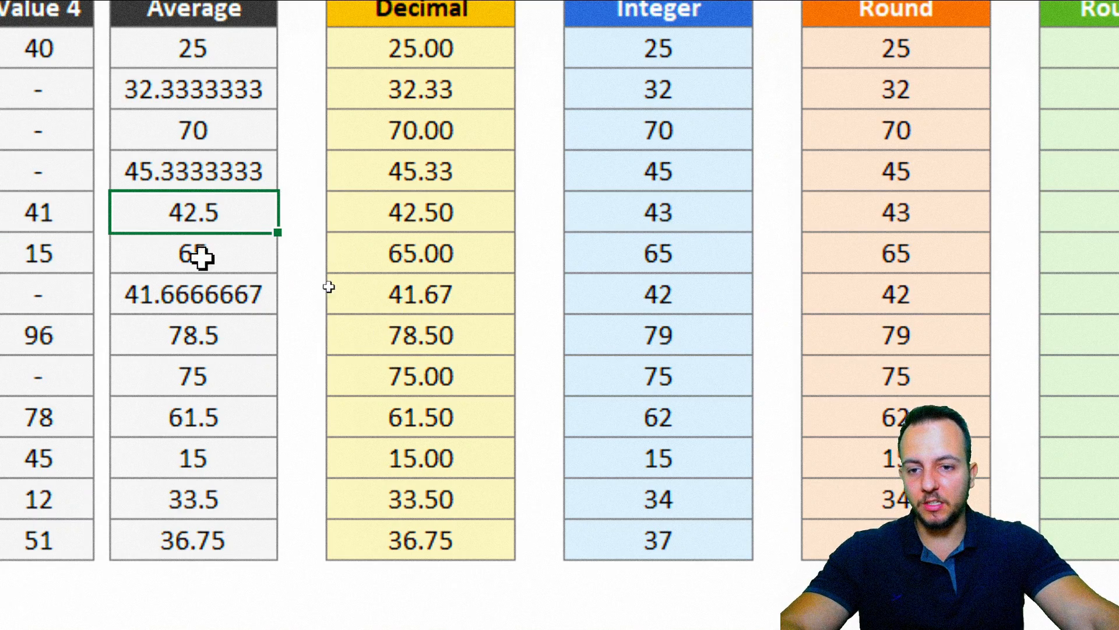
pyautogui.write('42.4')
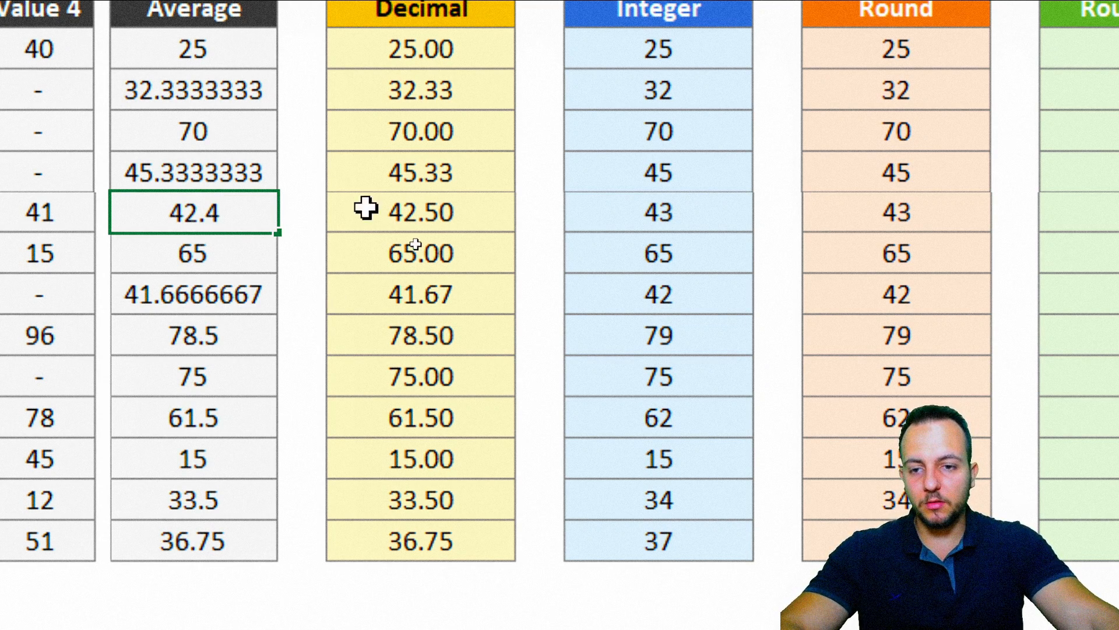
pyautogui.press('Return')
pyautogui.press('Up')
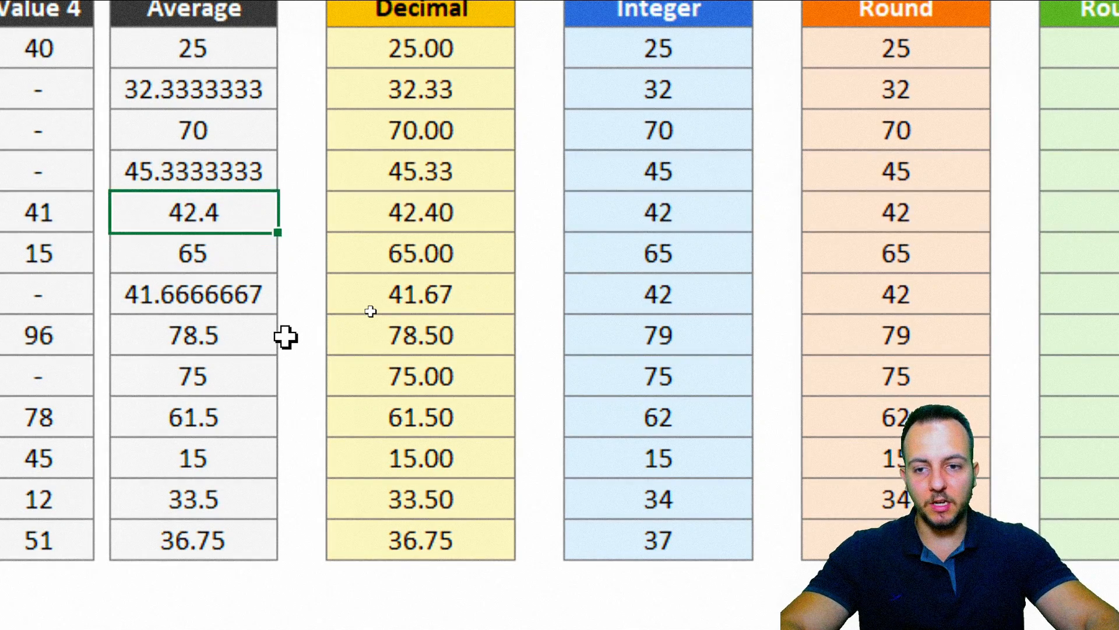
# Step: Highlight row 7, mark its Round value with a temporary red box, and undo the last change to the average
pyautogui.hotkey('shift', 'space')
pyautogui.hotkey('ctrl', '2')
pyautogui.moveTo(863, 181); pyautogui.dragTo(932, 246)
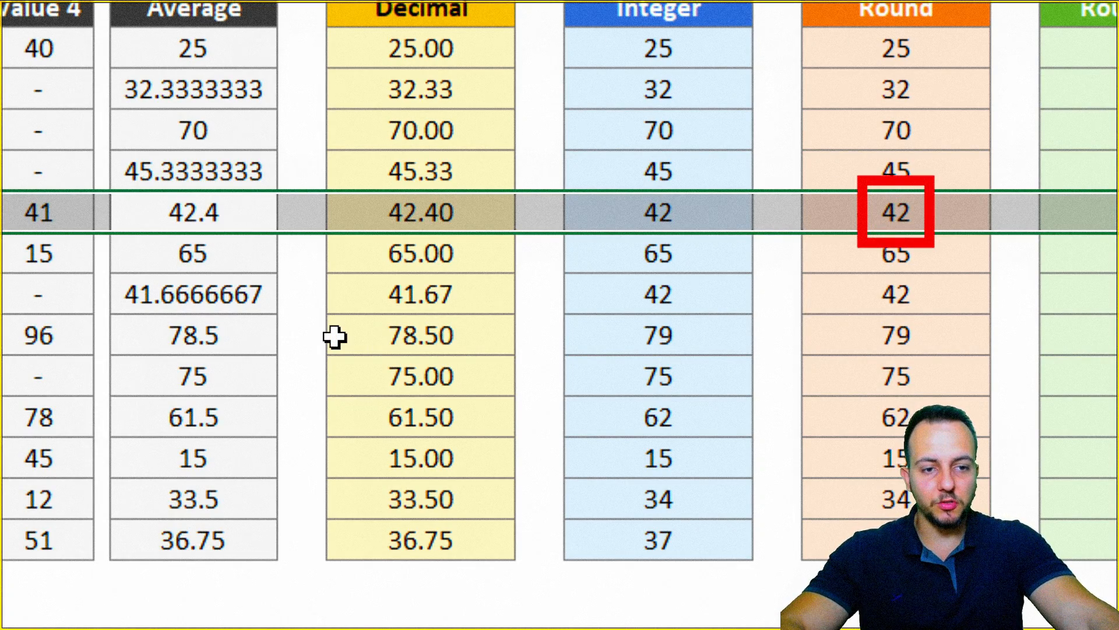
pyautogui.moveTo(802, 213); pyautogui.dragTo(845, 214)
pyautogui.press('Escape')
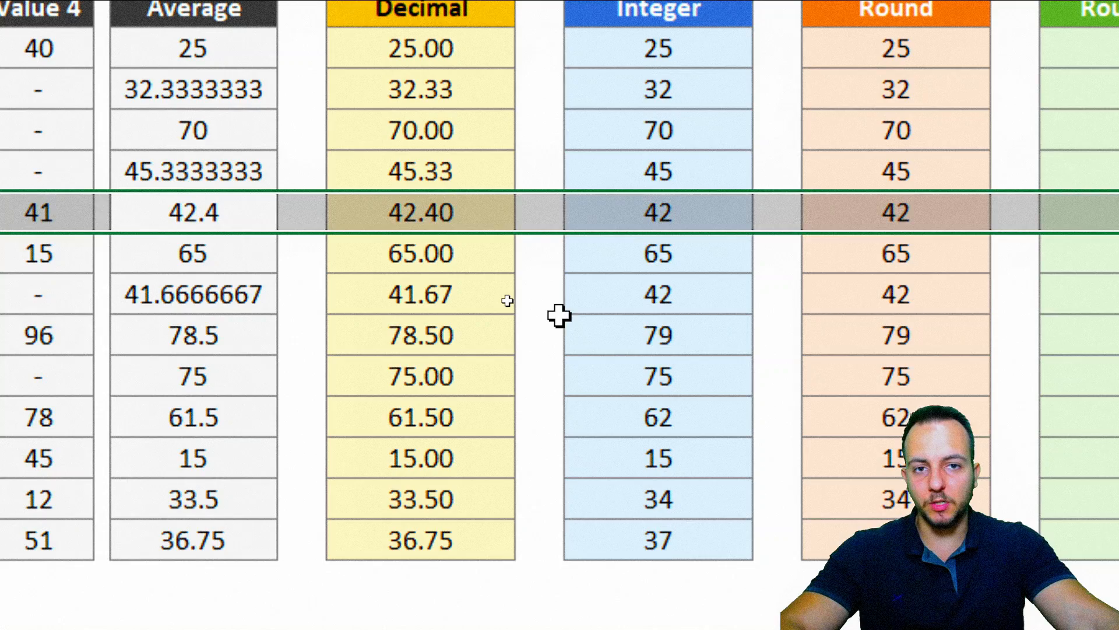
pyautogui.hotkey('ctrl', 'z')
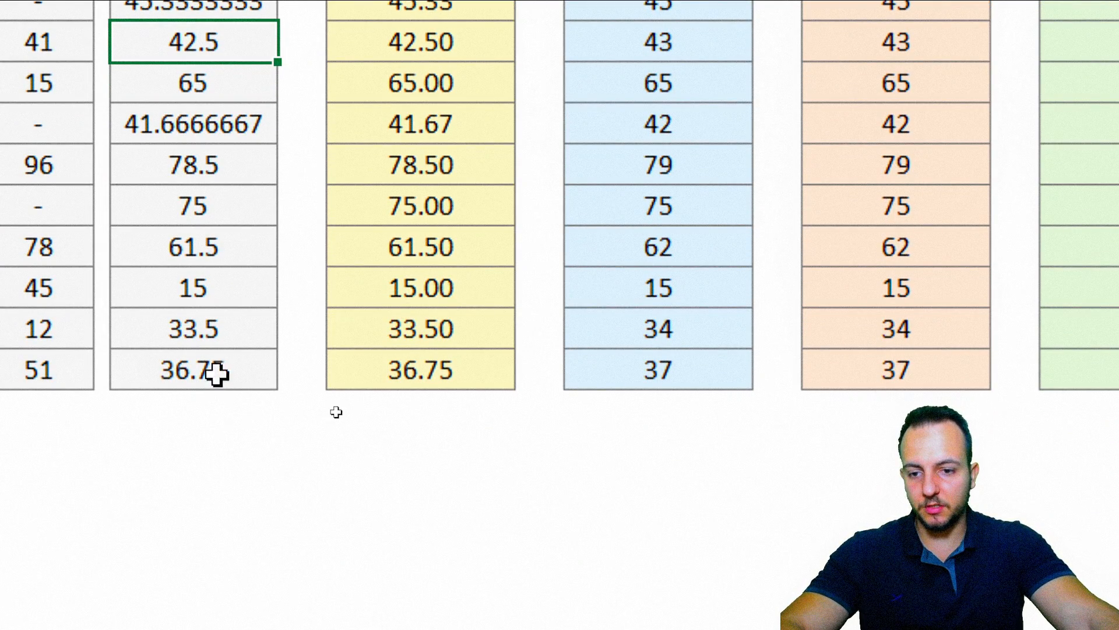
# Step: Highlight row 9 and mark its Average and Round values with temporary red boxes, adding an arrow at the Round value
pyautogui.click(239, 120)
pyautogui.hotkey('shift', 'space')
pyautogui.hotkey('ctrl', '2')
pyautogui.moveTo(99, 96); pyautogui.dragTo(291, 153)
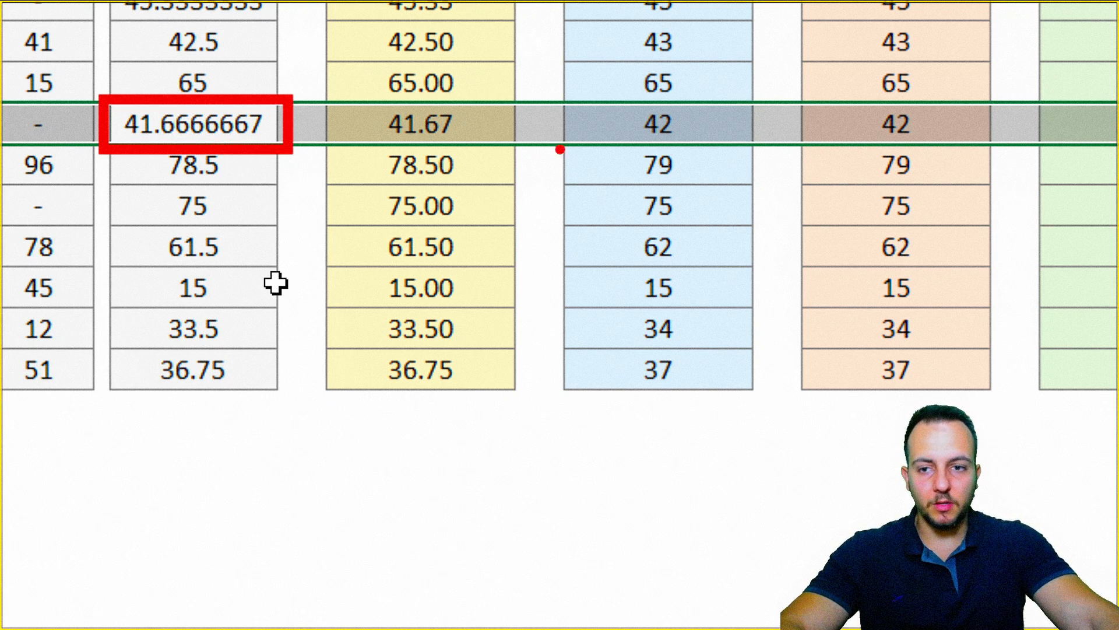
pyautogui.moveTo(824, 92); pyautogui.dragTo(950, 152)
pyautogui.moveTo(815, 112); pyautogui.dragTo(688, 46)
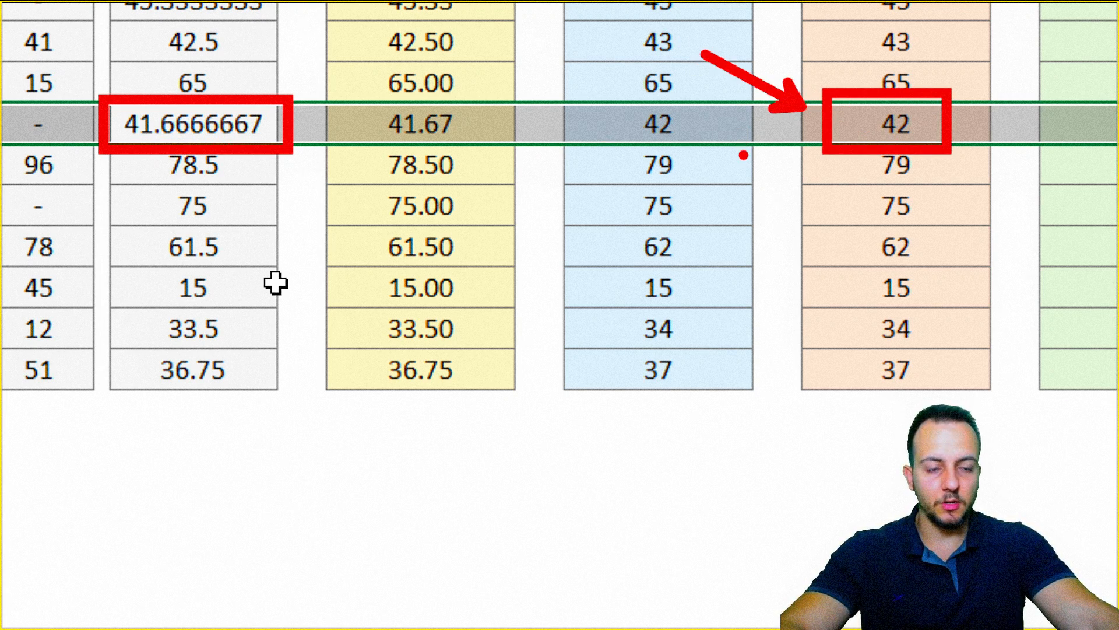
pyautogui.press('Escape')
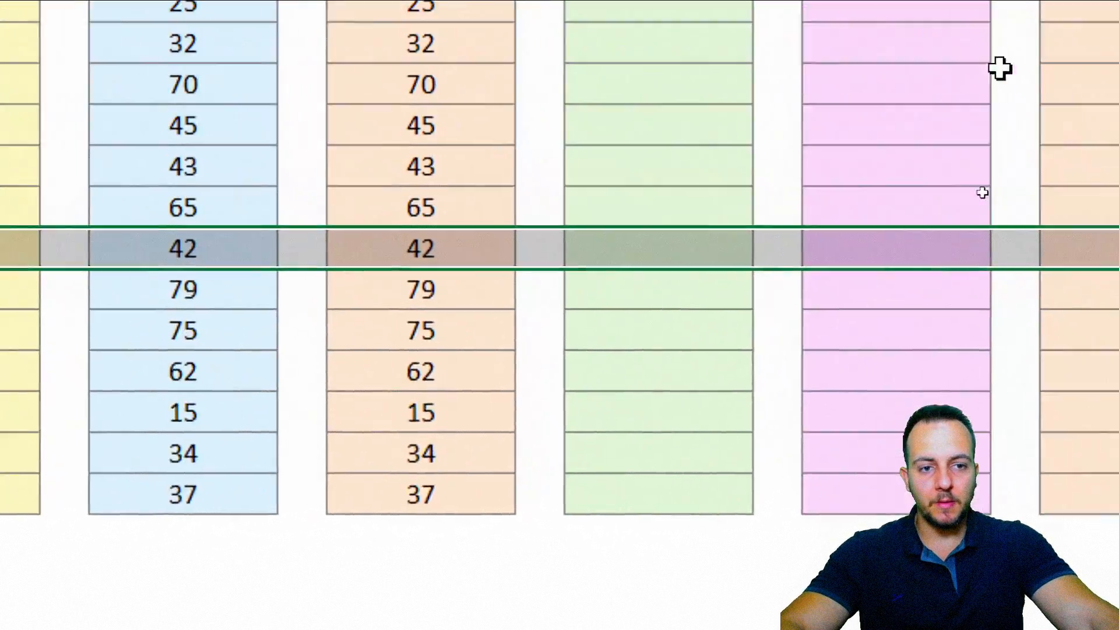
# Step: Point out the Round column and the empty RoundUp column by selecting them
pyautogui.click(508, 77)
pyautogui.click(532, 198)
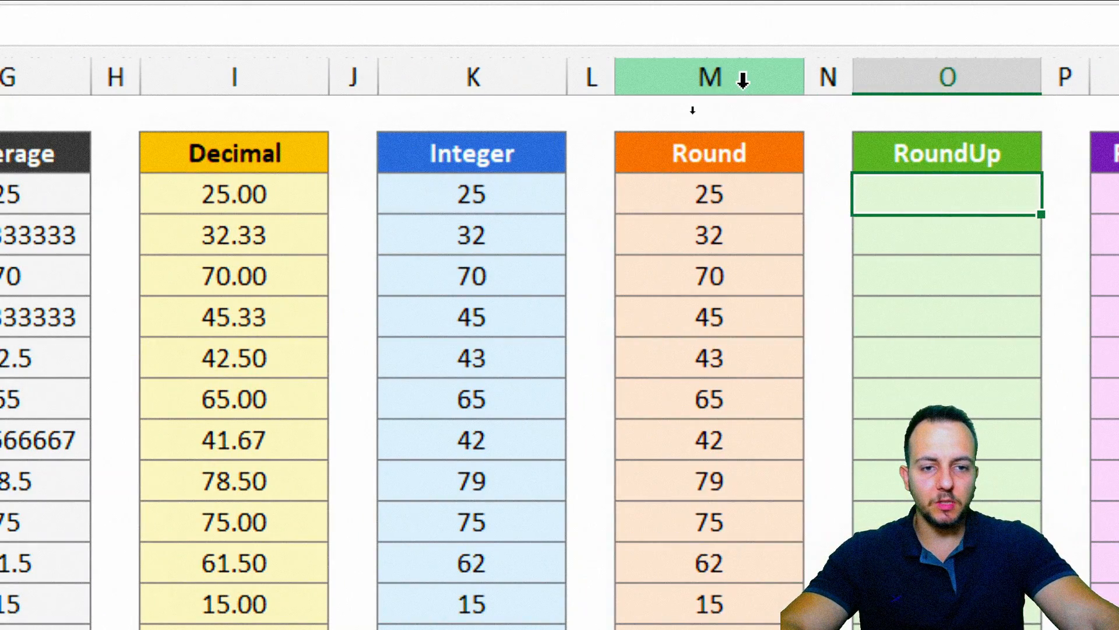
pyautogui.click(263, 77)
pyautogui.keyDown('ctrl'); pyautogui.click(932, 78); pyautogui.keyUp('ctrl')
pyautogui.click(927, 190)
pyautogui.click(908, 248)
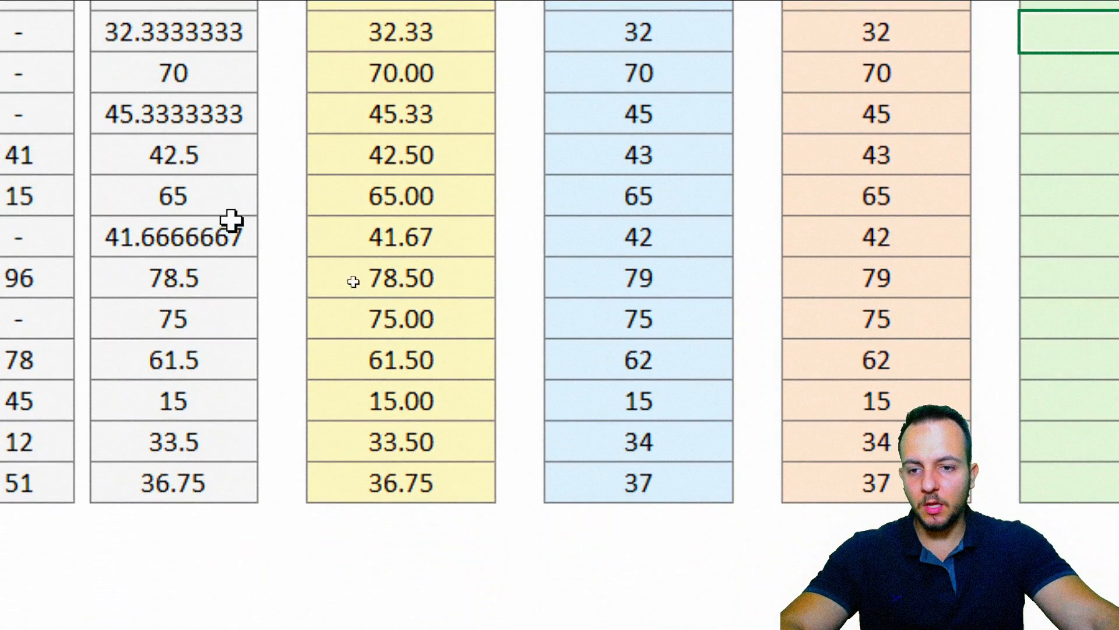
# Step: Overwrite the average in G7 with the fixed value 42.4
pyautogui.click(202, 365)
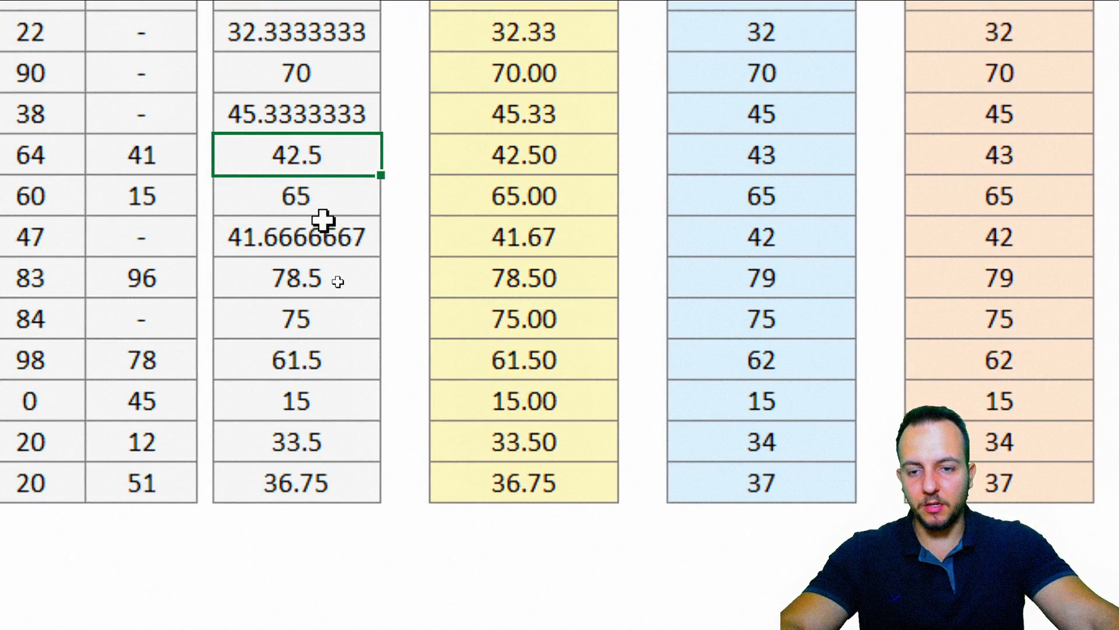
pyautogui.write('4')
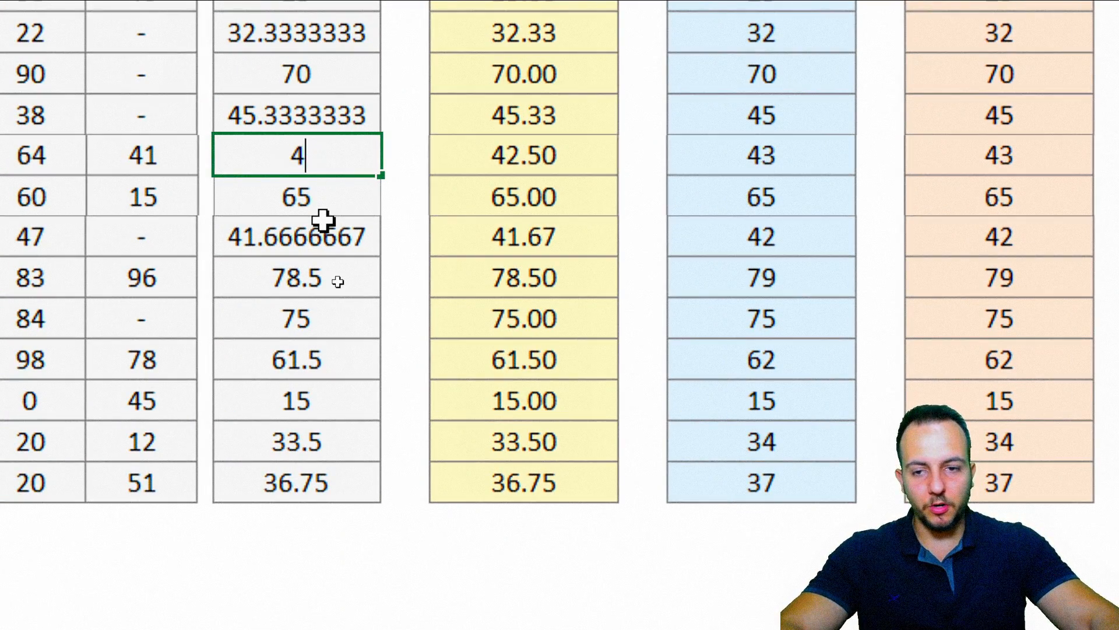
pyautogui.write('2.4')
pyautogui.press('Return')
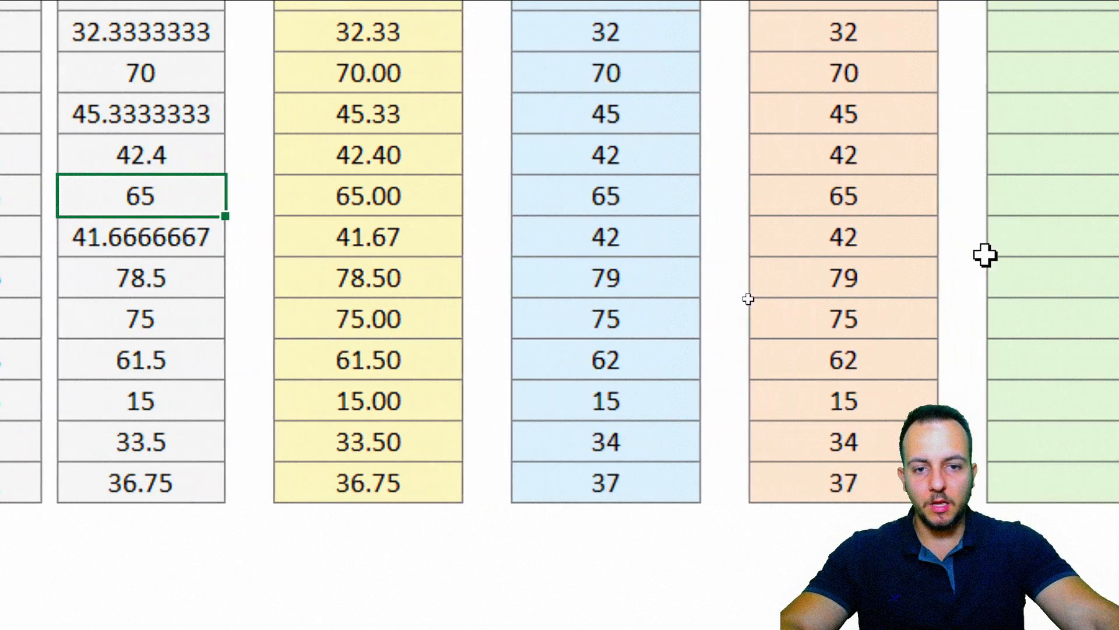
# Step: Highlight row 7, box its Round value in red, and write a temporary underlined 43 over the RoundUp column
pyautogui.click(164, 152)
pyautogui.hotkey('shift', 'space')
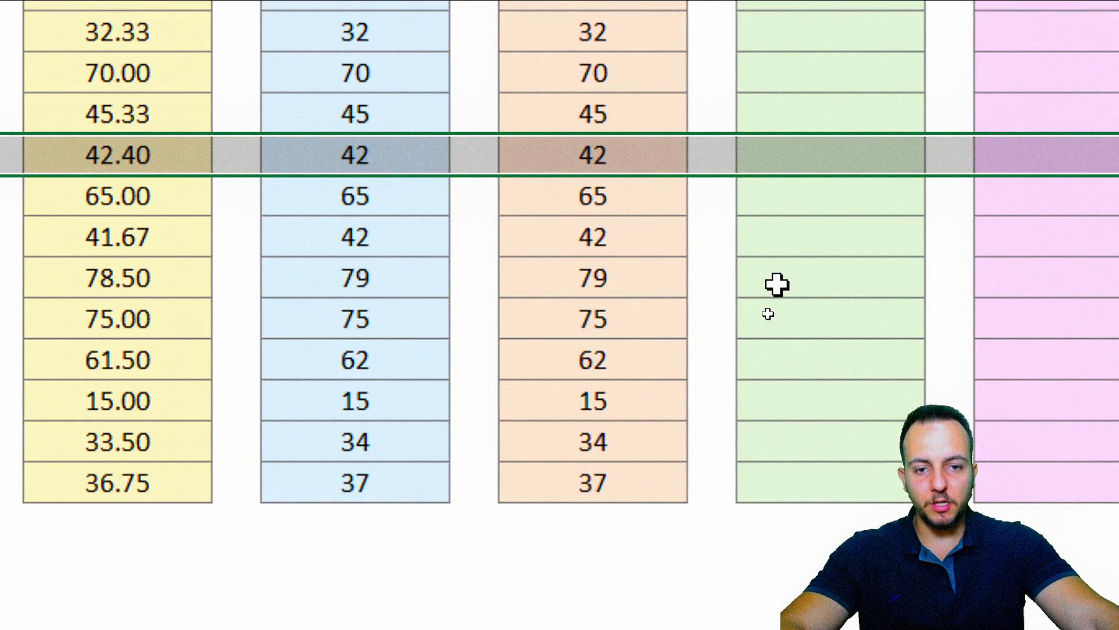
pyautogui.hotkey('ctrl', '2')
pyautogui.moveTo(542, 132); pyautogui.dragTo(640, 182)
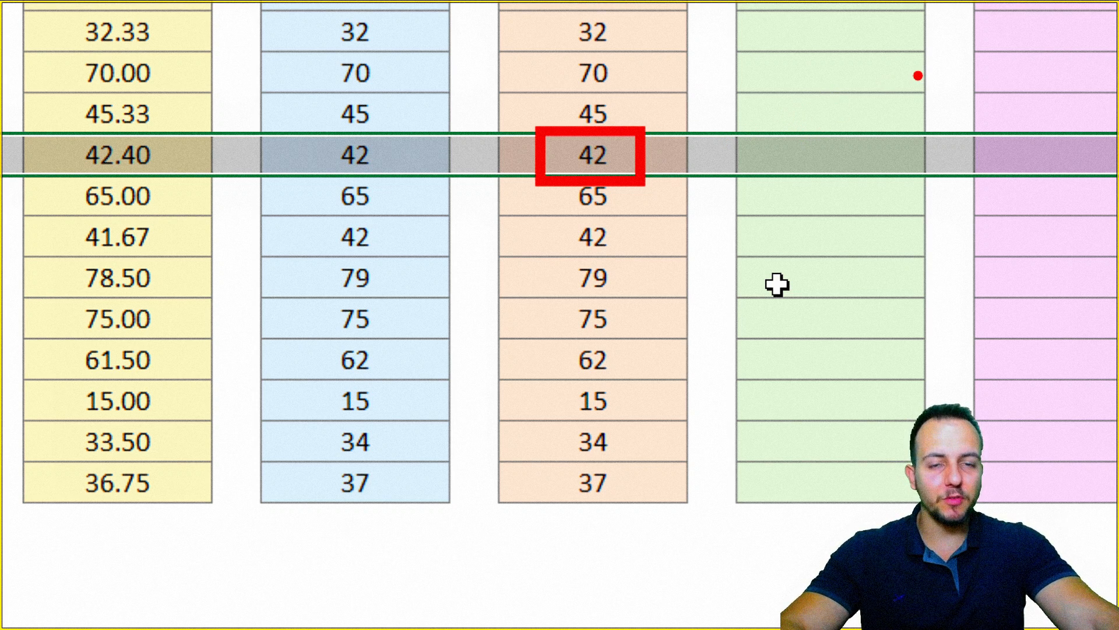
pyautogui.moveTo(653, 154); pyautogui.dragTo(723, 72)
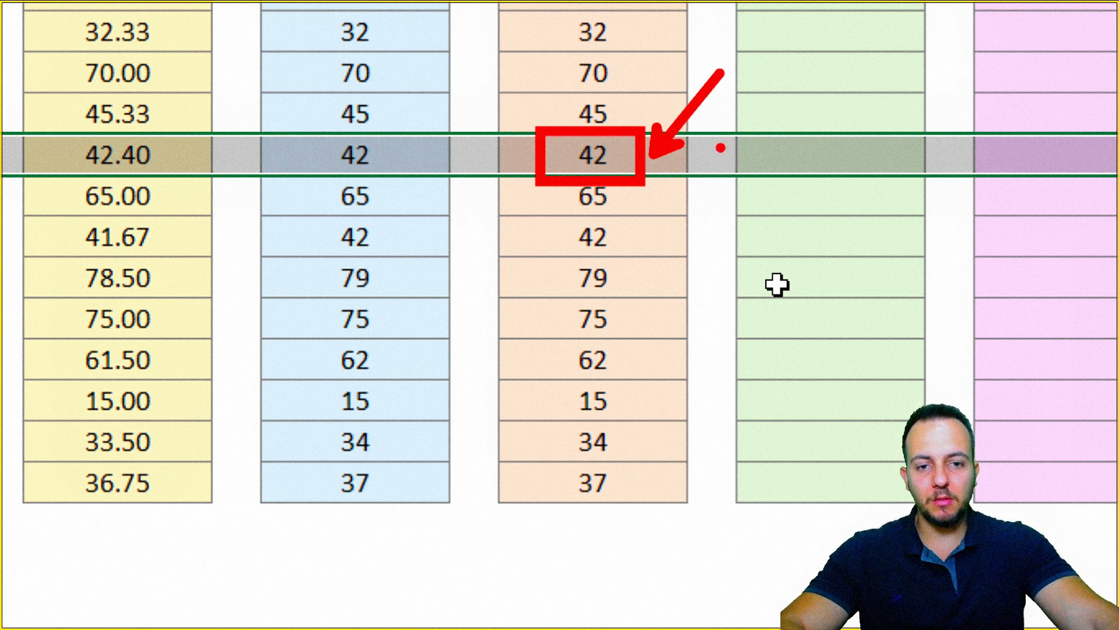
pyautogui.hotkey('ctrl', 'z')
pyautogui.moveTo(837, 160); pyautogui.dragTo(827, 215)
pyautogui.moveTo(867, 111)
pyautogui.mouseDown()
pyautogui.moveTo(872, 172)
pyautogui.moveTo(853, 240)
pyautogui.mouseUp()
pyautogui.moveTo(767, 254)
pyautogui.mouseDown()
pyautogui.moveTo(700, 261)
pyautogui.moveTo(874, 263)
pyautogui.mouseUp()
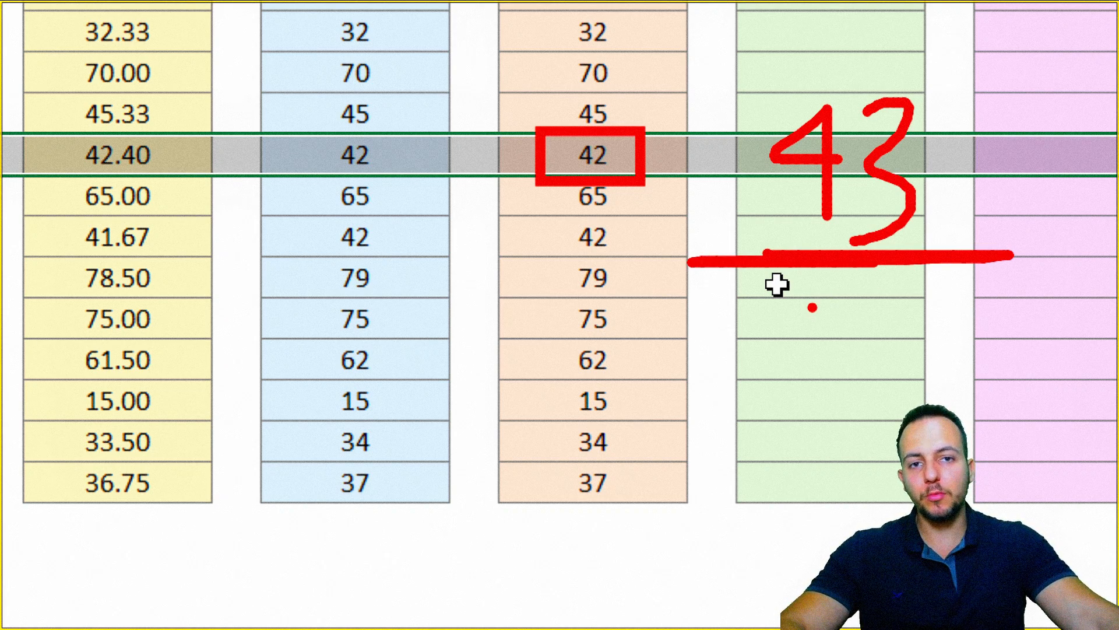
pyautogui.press('Escape')
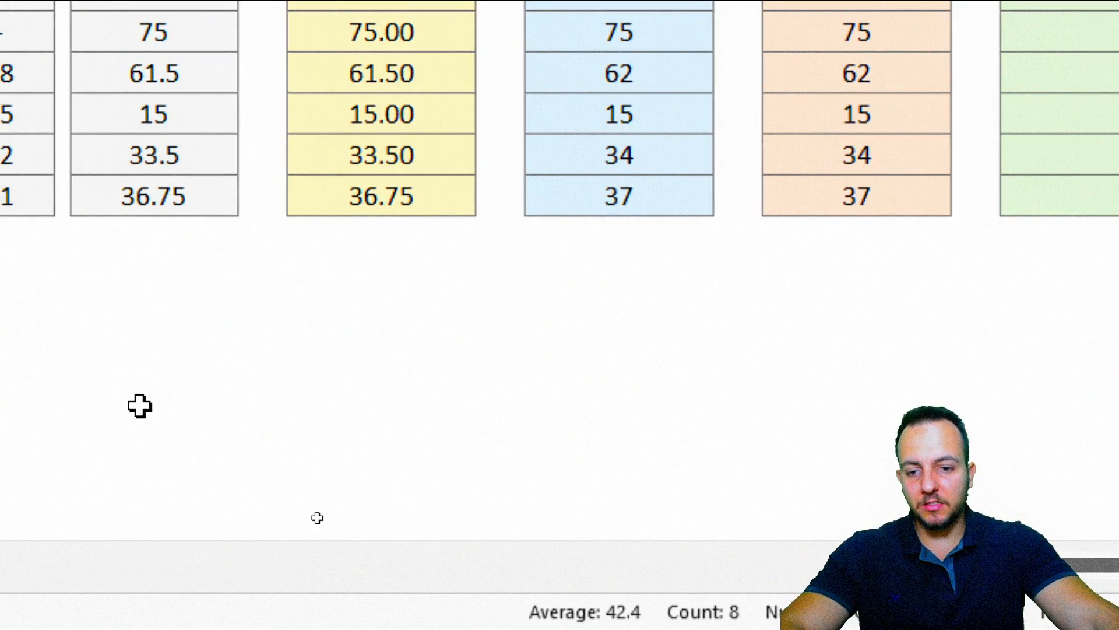
# Step: Write a temporary red 40.1 below the Average column and draw an arrow leading away from it
pyautogui.hotkey('ctrl', '2')
pyautogui.moveTo(219, 330); pyautogui.dragTo(167, 258)
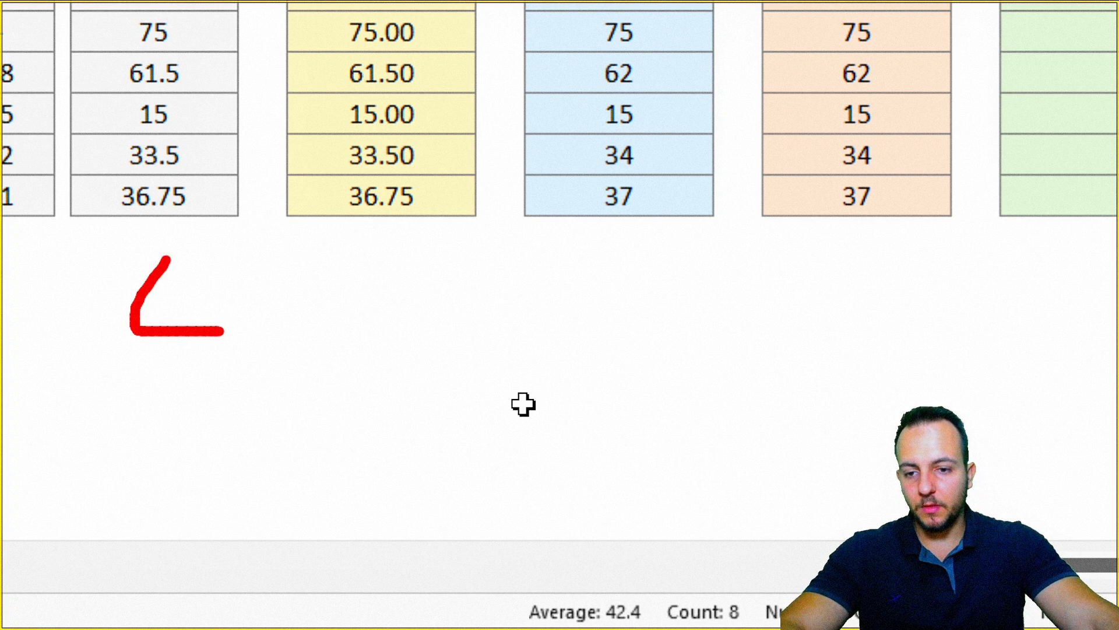
pyautogui.hotkey('ctrl', 'z')
pyautogui.moveTo(156, 324); pyautogui.dragTo(163, 388)
pyautogui.moveTo(207, 286)
pyautogui.mouseDown()
pyautogui.moveTo(213, 387)
pyautogui.moveTo(222, 300)
pyautogui.mouseUp()
pyautogui.hotkey('ctrl', 'z')
pyautogui.click(264, 377)
pyautogui.moveTo(308, 274)
pyautogui.mouseDown()
pyautogui.moveTo(310, 350)
pyautogui.moveTo(352, 380)
pyautogui.mouseUp()
pyautogui.moveTo(369, 316); pyautogui.dragTo(513, 316)
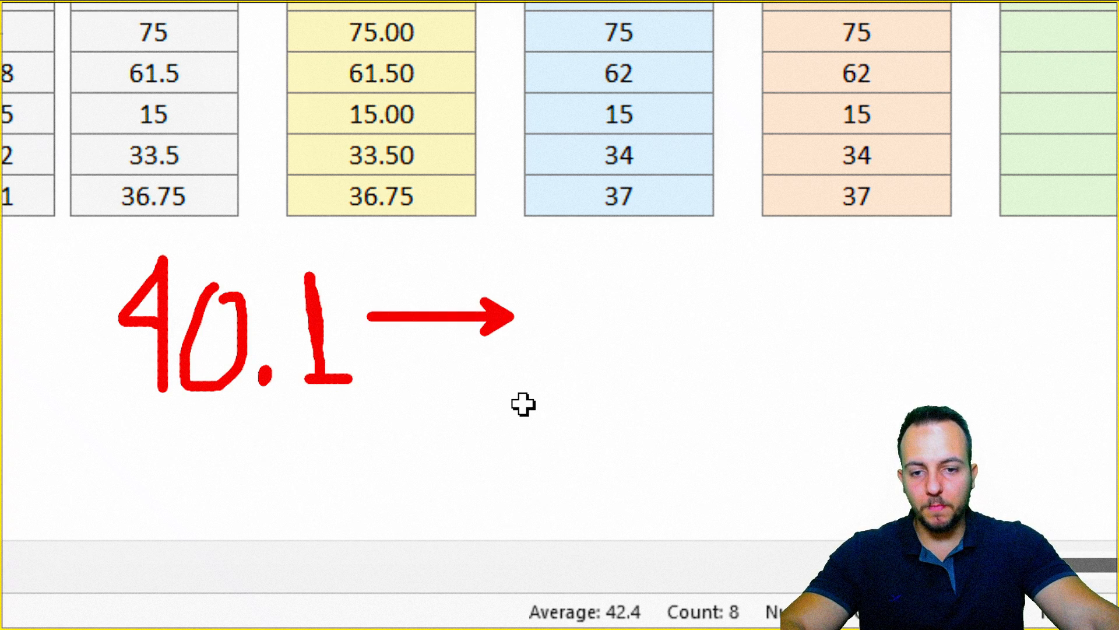
# Step: Handwrite a temporary rounded result beside the arrow after 40.1 and undo the last markings
pyautogui.moveTo(714, 319); pyautogui.dragTo(585, 319)
pyautogui.moveTo(586, 319); pyautogui.dragTo(665, 403)
pyautogui.moveTo(746, 242)
pyautogui.mouseDown()
pyautogui.moveTo(781, 423)
pyautogui.moveTo(856, 395)
pyautogui.mouseUp()
pyautogui.hotkey('ctrl', 'z')
pyautogui.hotkey('ctrl', 'z')
pyautogui.hotkey('ctrl', 'z')
pyautogui.hotkey('ctrl', 'z')
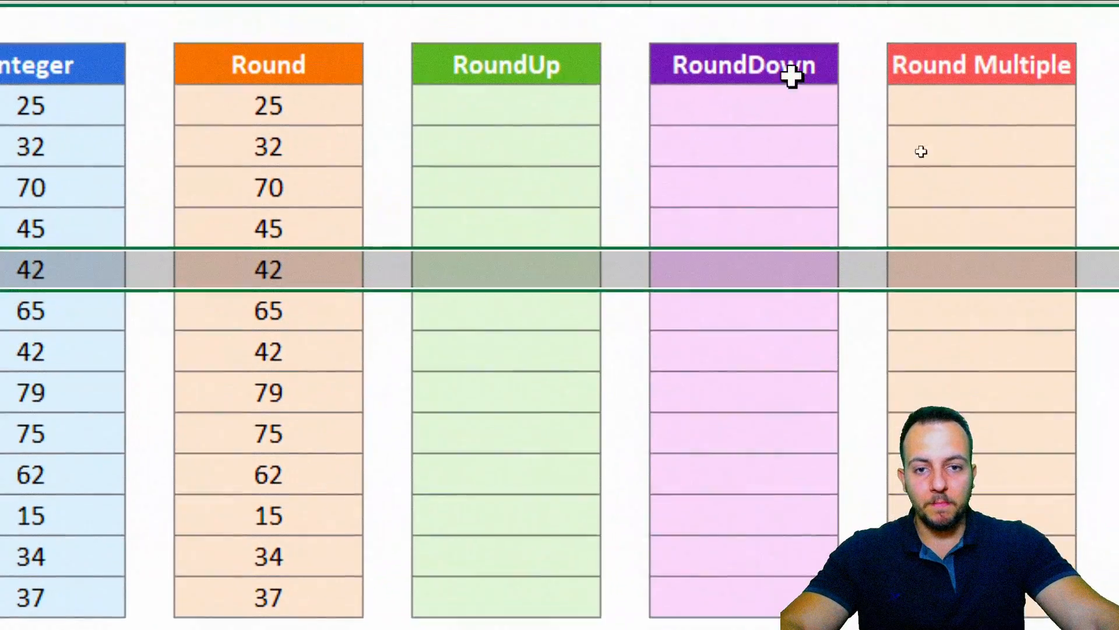
# Step: Enter =ROUNDUP(G3,0) in O3 and fill it down the RoundUp column to the last data row
pyautogui.click(516, 121)
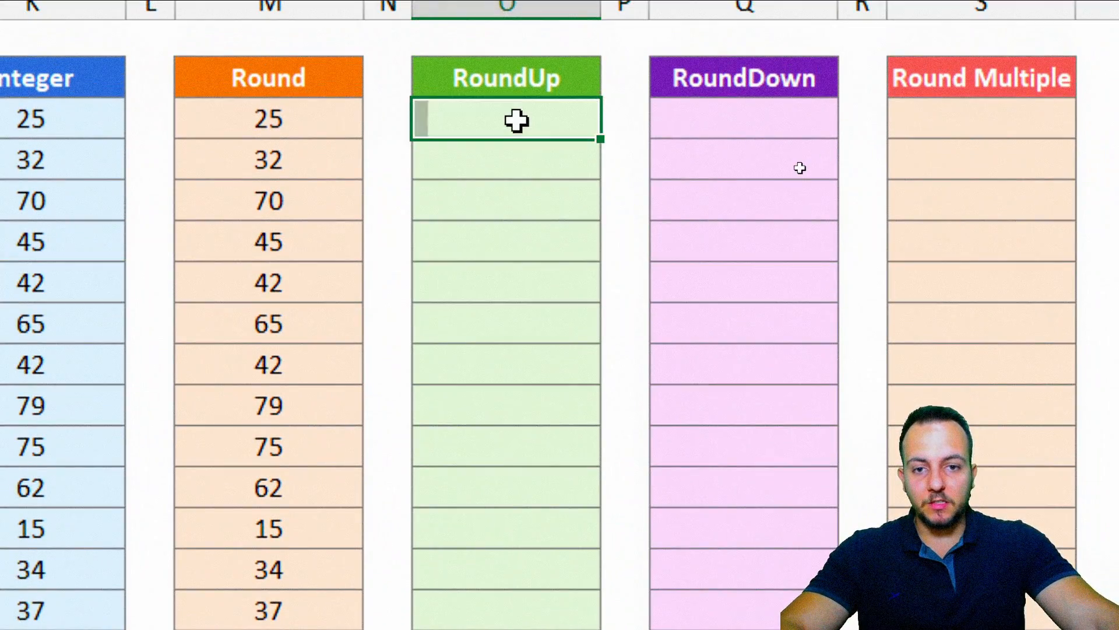
pyautogui.write('=')
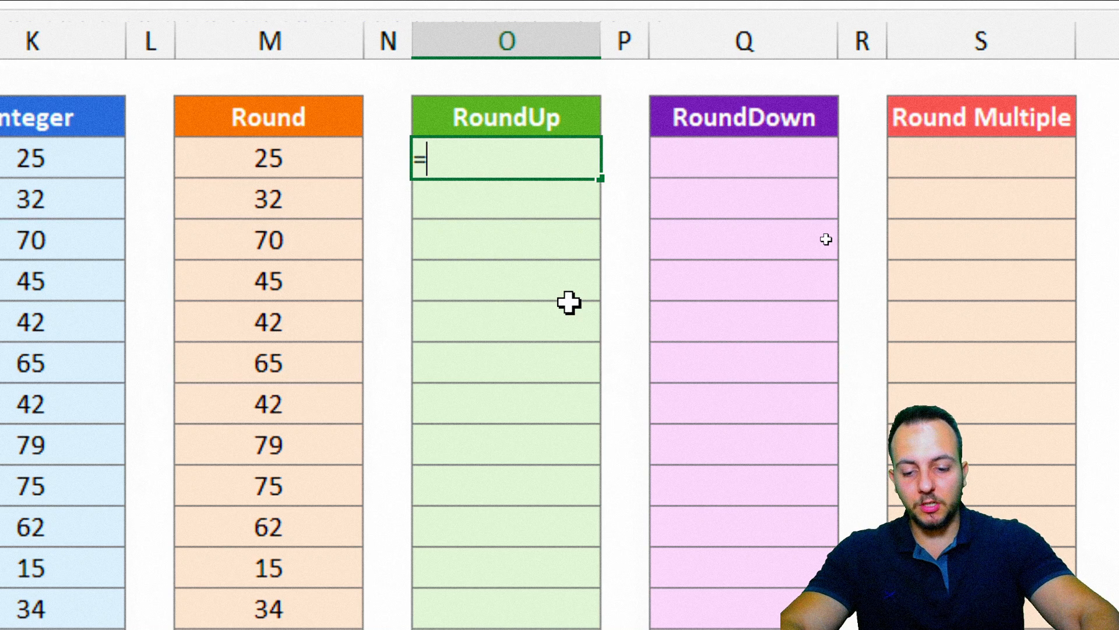
pyautogui.write('roun')
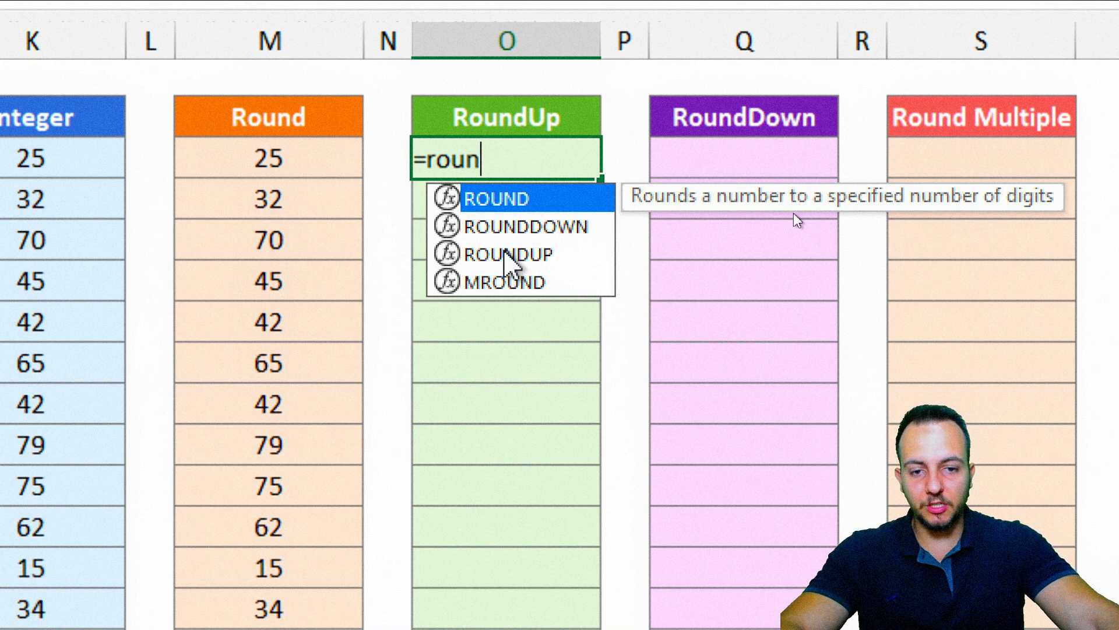
pyautogui.click(506, 255)
pyautogui.doubleClick(526, 256)
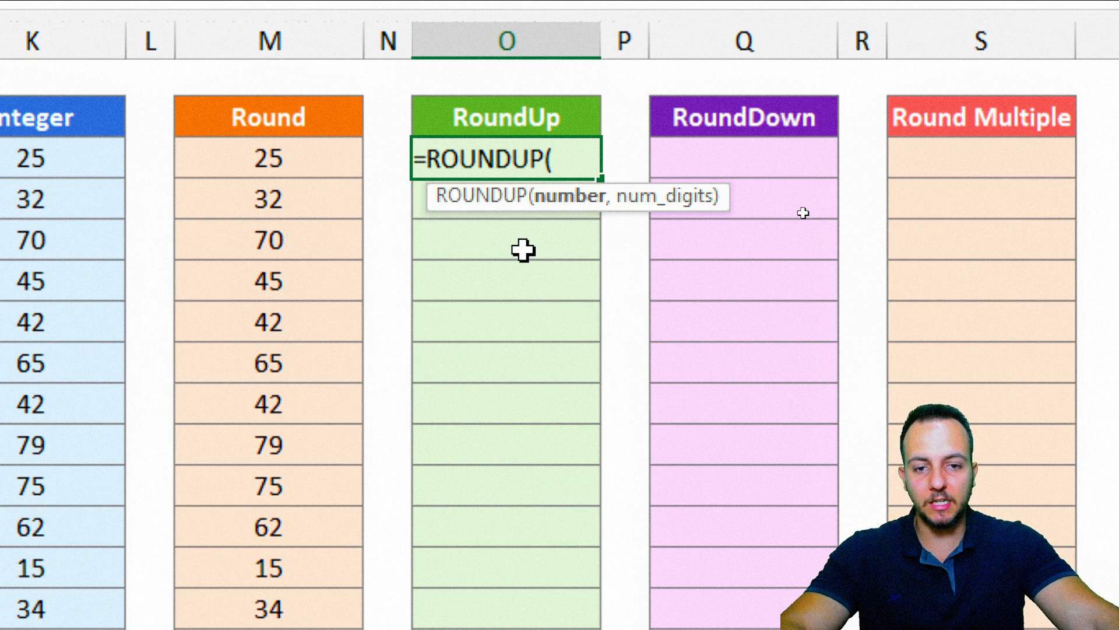
pyautogui.hscroll(-6, 117, 232)
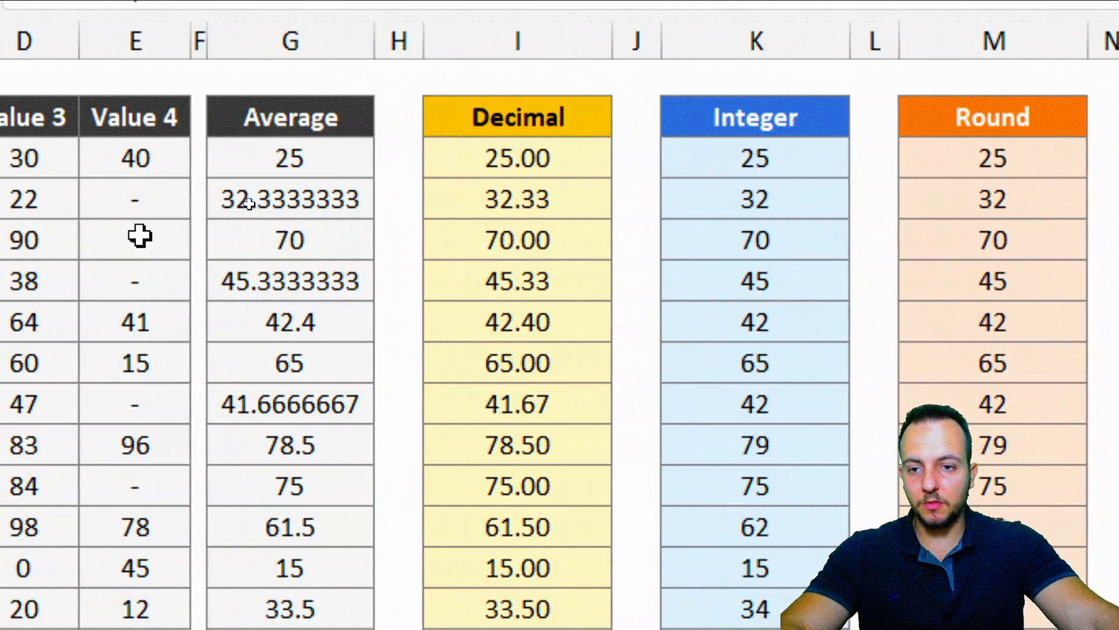
pyautogui.click(302, 161)
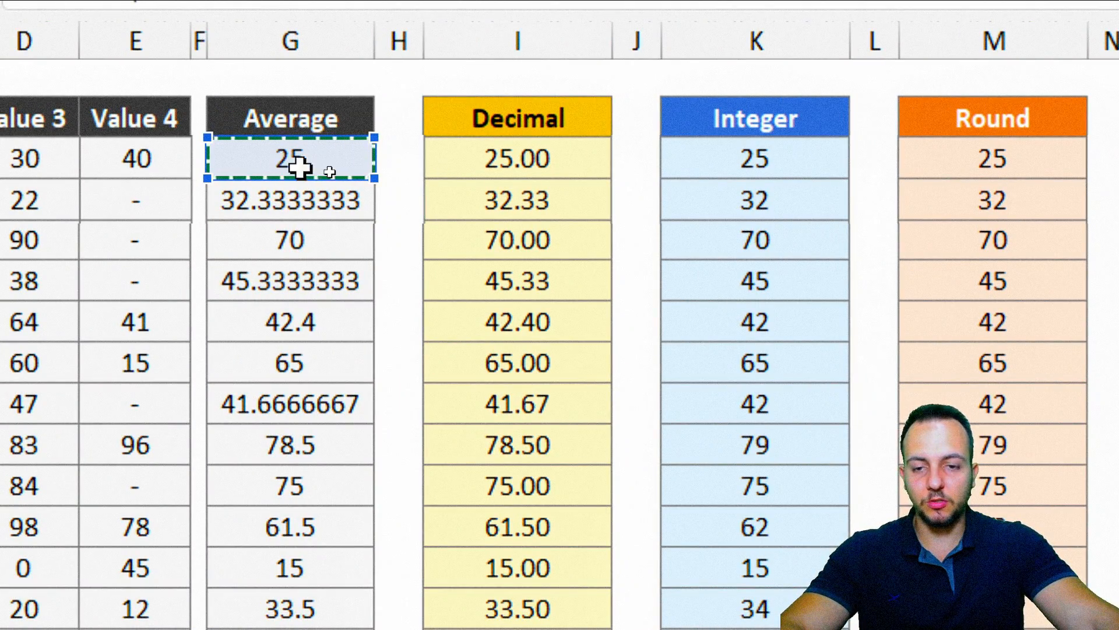
pyautogui.hscroll(5, 524, 242)
pyautogui.hscroll(2, 990, 352)
pyautogui.write(',')
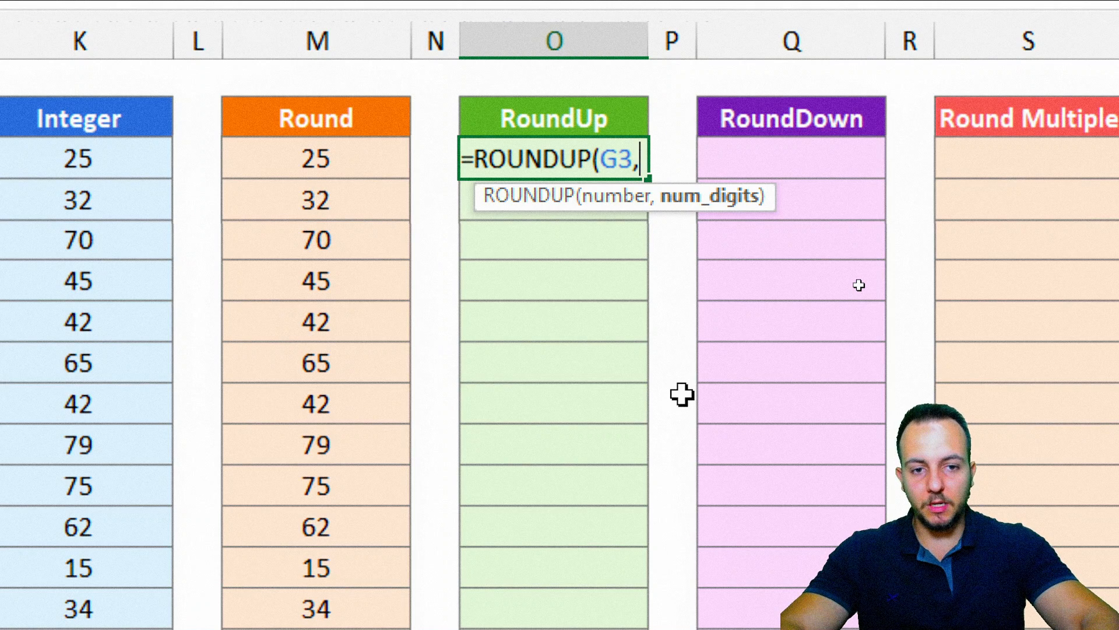
pyautogui.write('0')
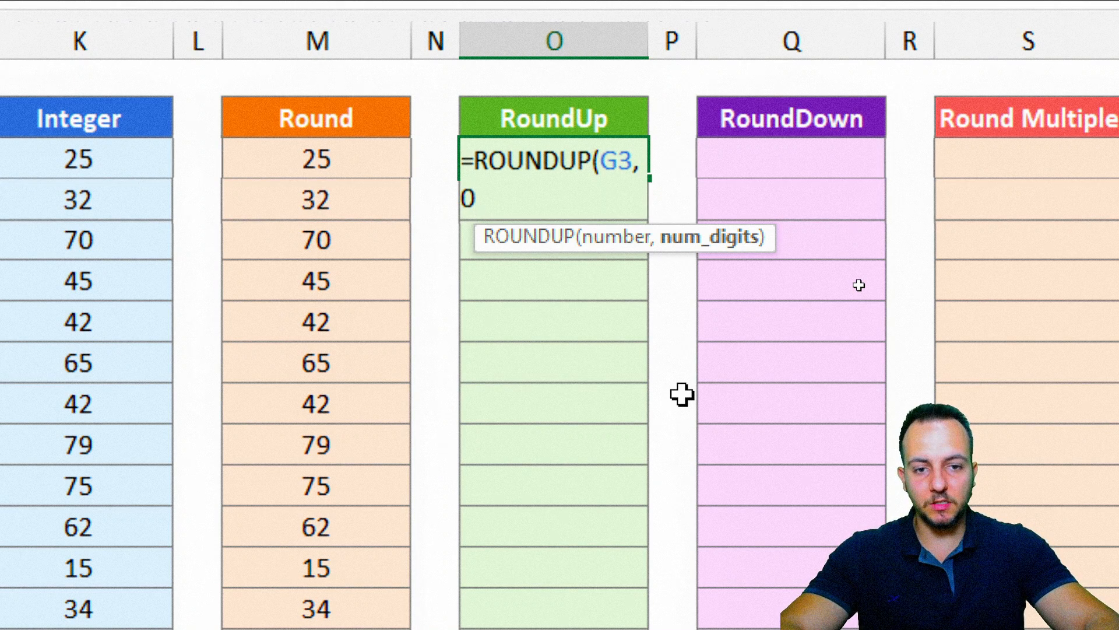
pyautogui.press('Return')
pyautogui.click(612, 166)
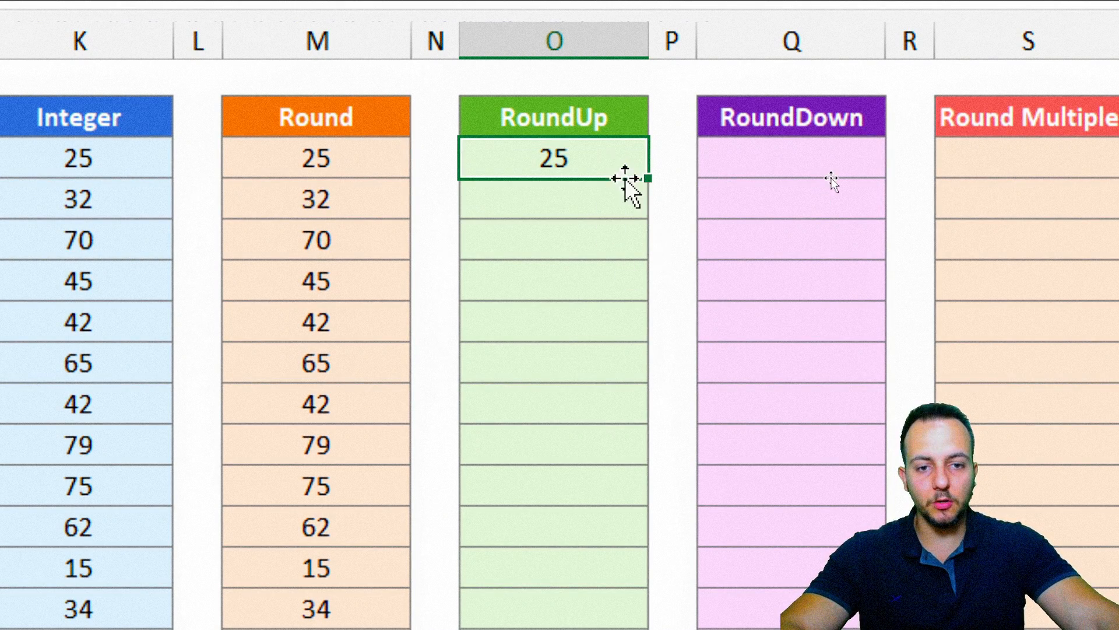
pyautogui.moveTo(651, 181); pyautogui.dragTo(603, 629)
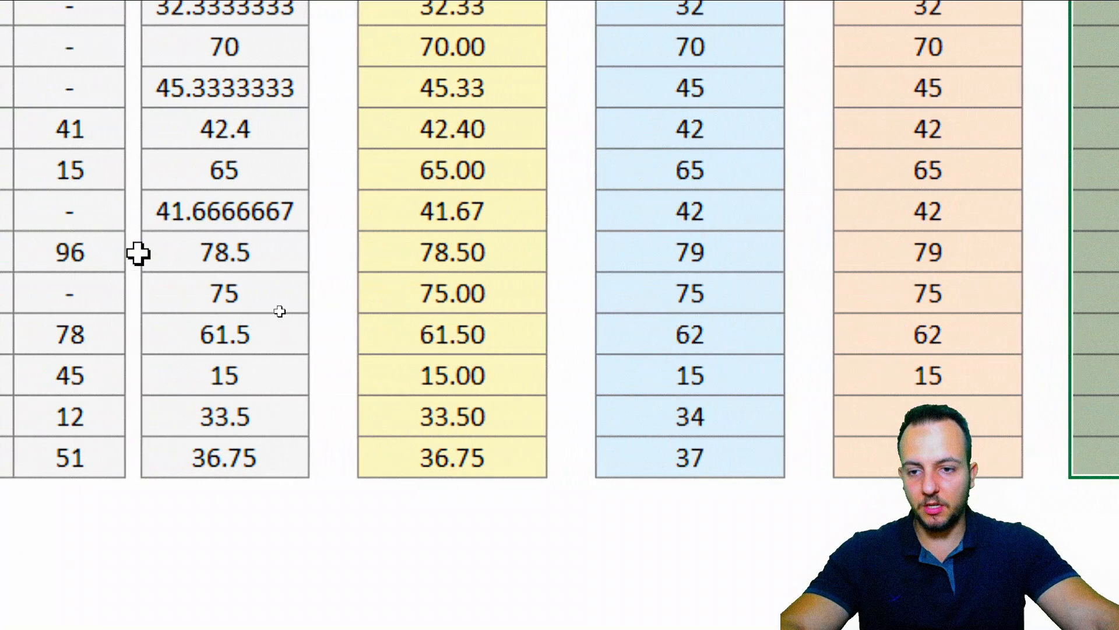
# Step: Highlight row 7, temporarily box its Round and RoundUp values in red, and draw an arrow pointing at the RoundUp value
pyautogui.click(240, 214)
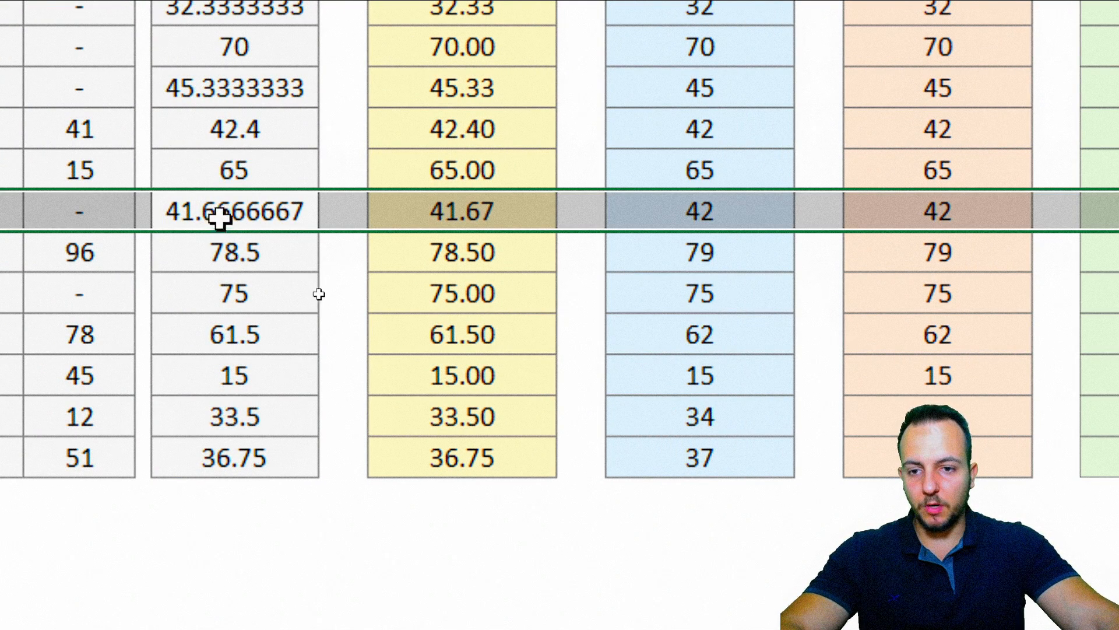
pyautogui.click(263, 134)
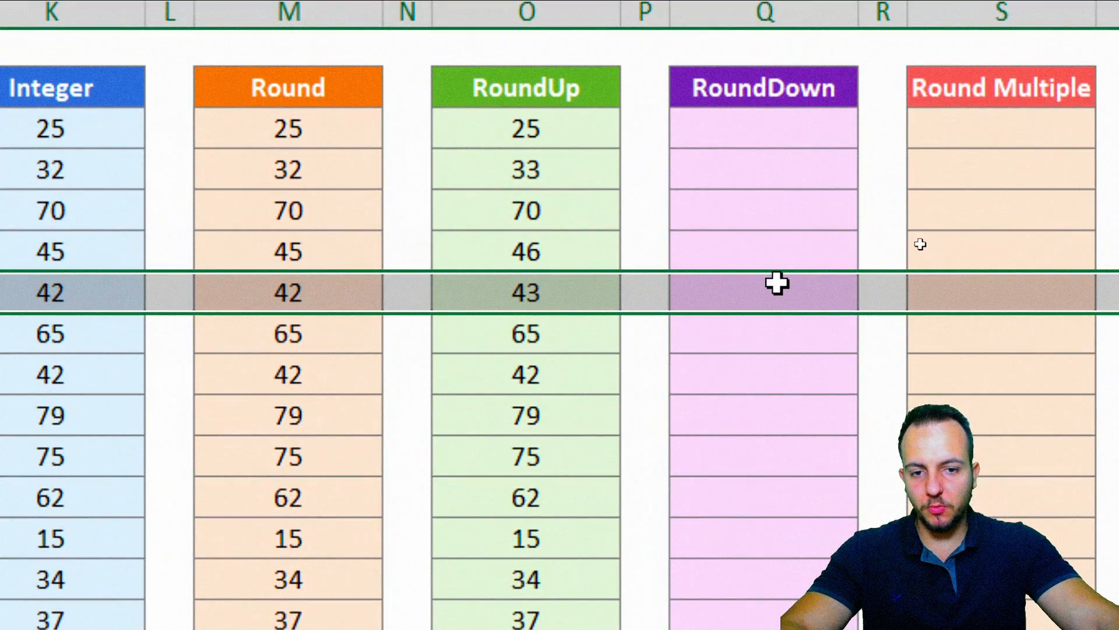
pyautogui.hotkey('ctrl', '2')
pyautogui.moveTo(233, 251); pyautogui.dragTo(356, 329)
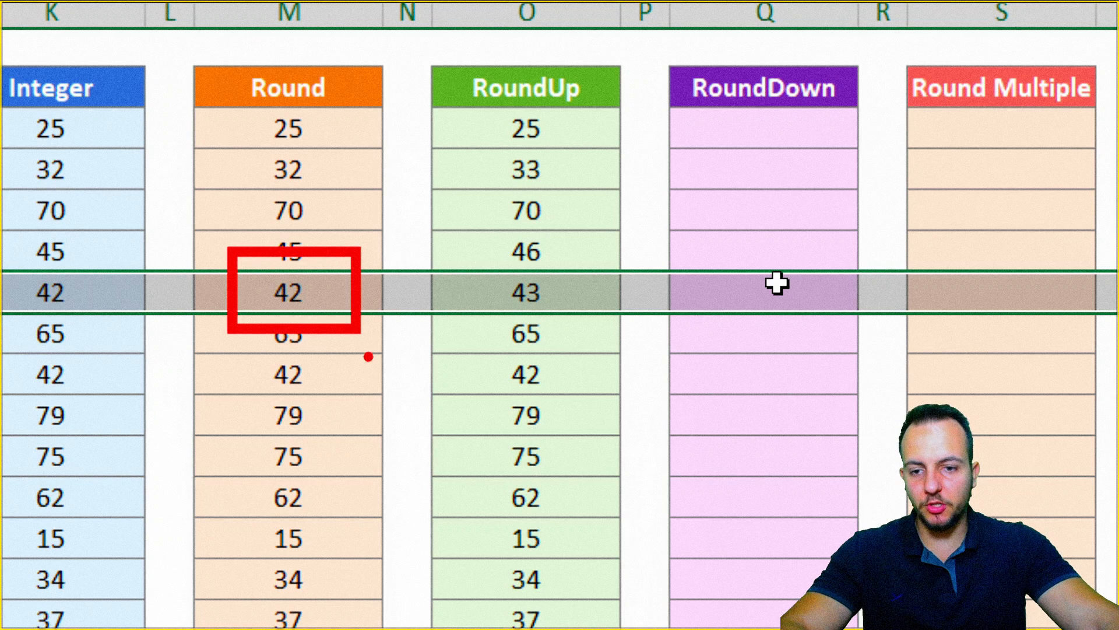
pyautogui.moveTo(448, 49); pyautogui.dragTo(606, 116)
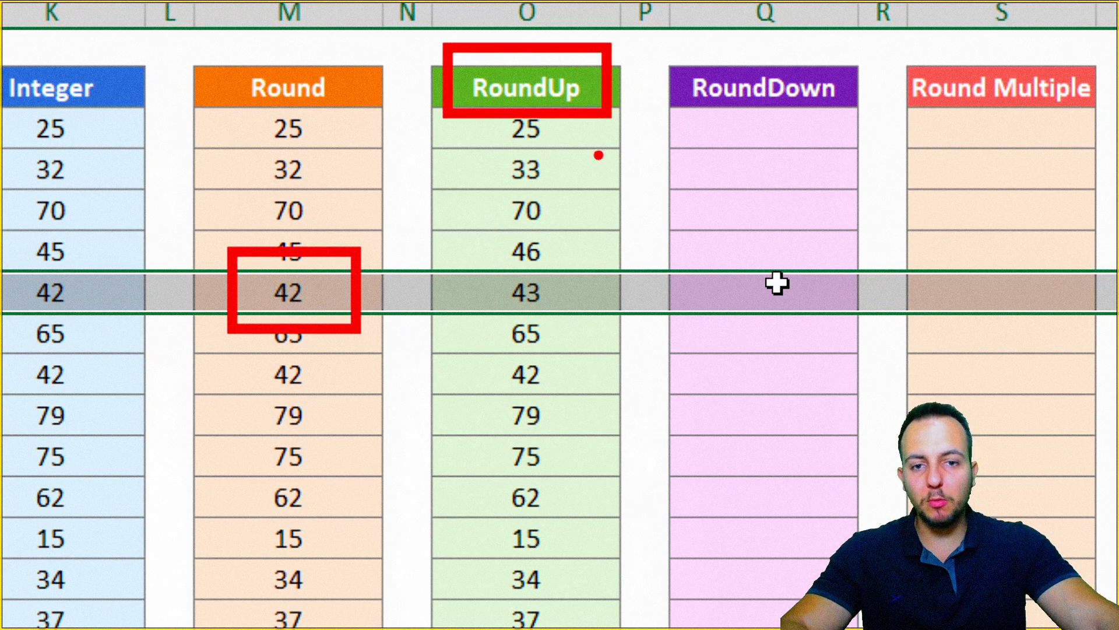
pyautogui.hotkey('ctrl', 'z')
pyautogui.moveTo(463, 259); pyautogui.dragTo(587, 337)
pyautogui.moveTo(619, 229); pyautogui.dragTo(651, 158)
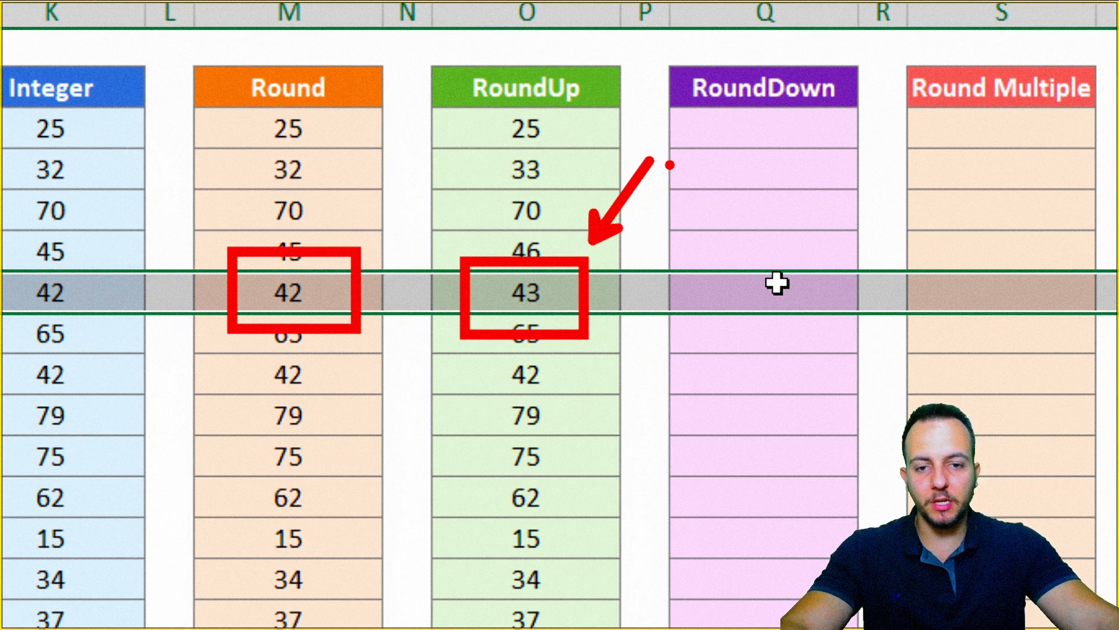
pyautogui.press('Escape')
# Step: Enter =ROUNDDOWN(G3,0) in Q3 and fill it down the RoundDown column to the last data row
pyautogui.click(715, 120)
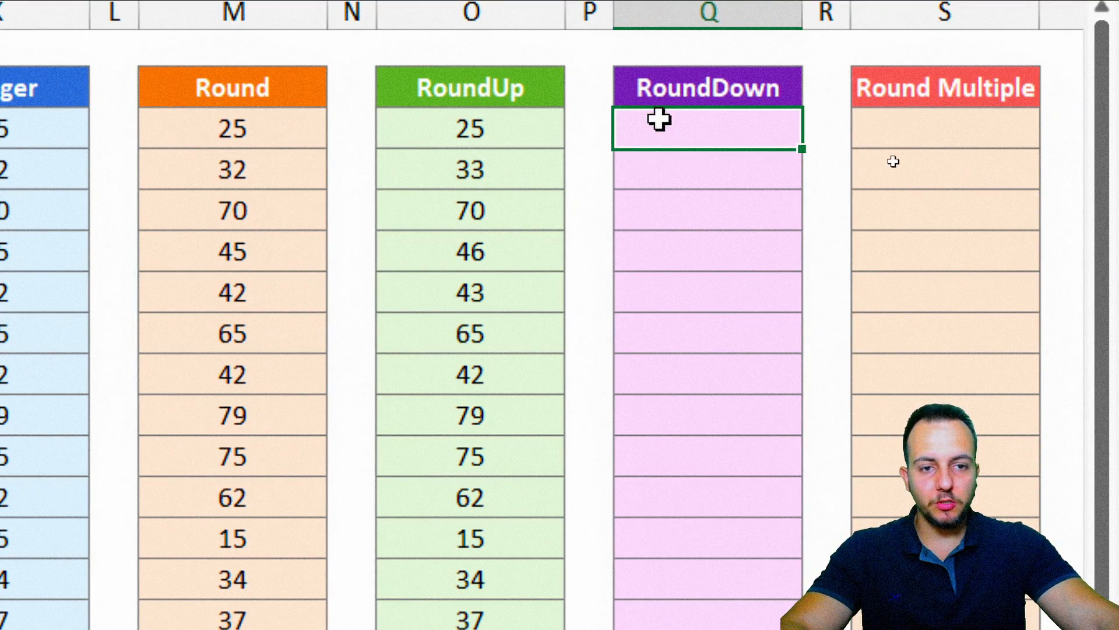
pyautogui.write('=r')
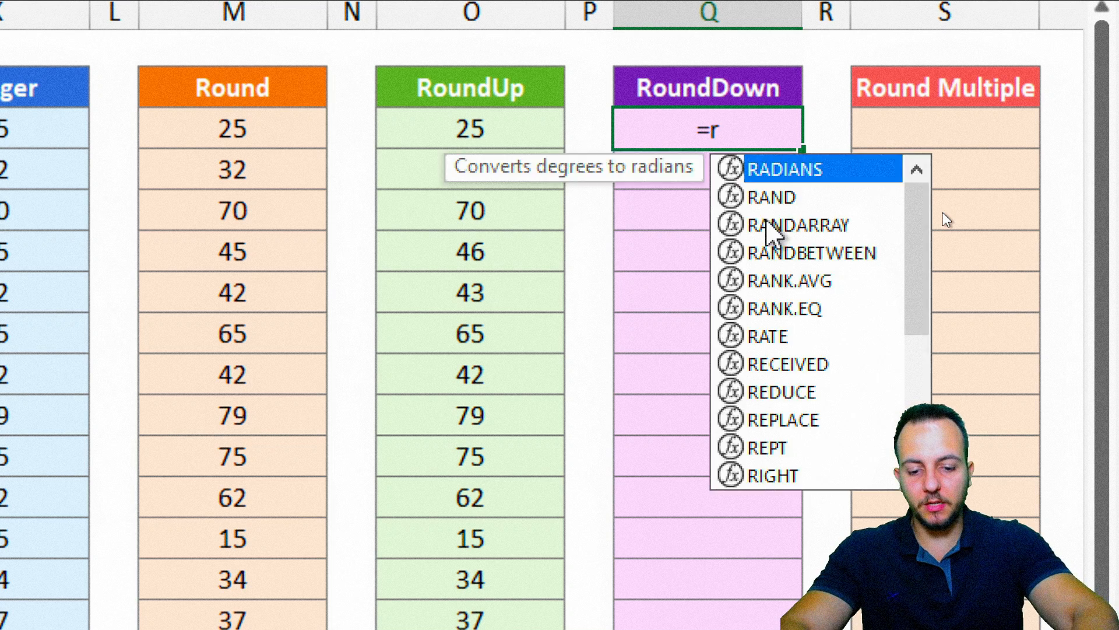
pyautogui.write('ound')
pyautogui.click(776, 198)
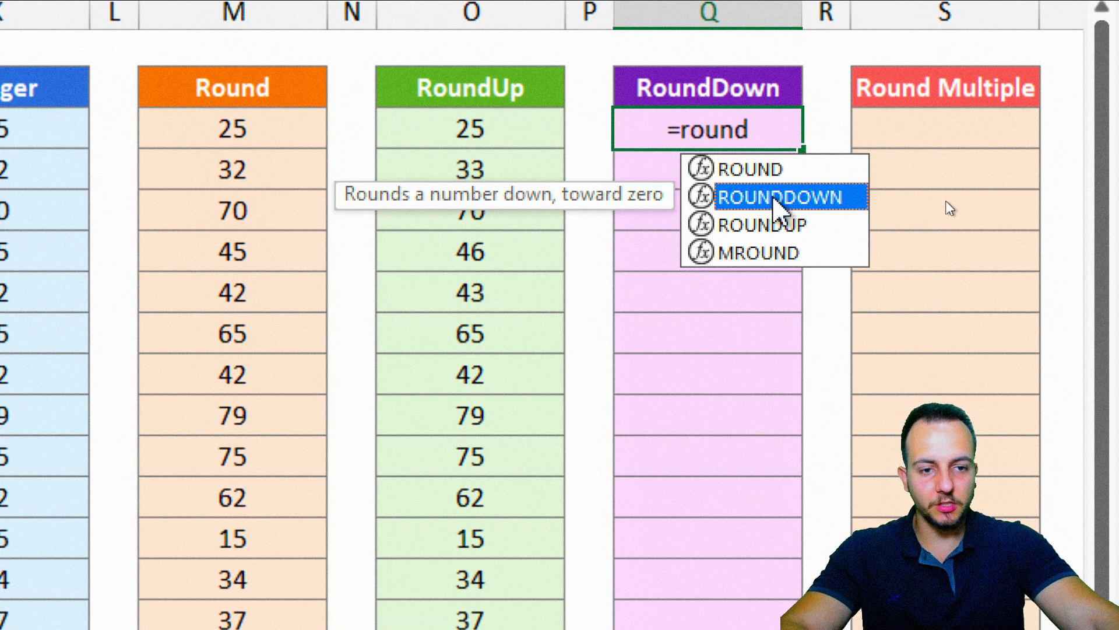
pyautogui.doubleClick(775, 199)
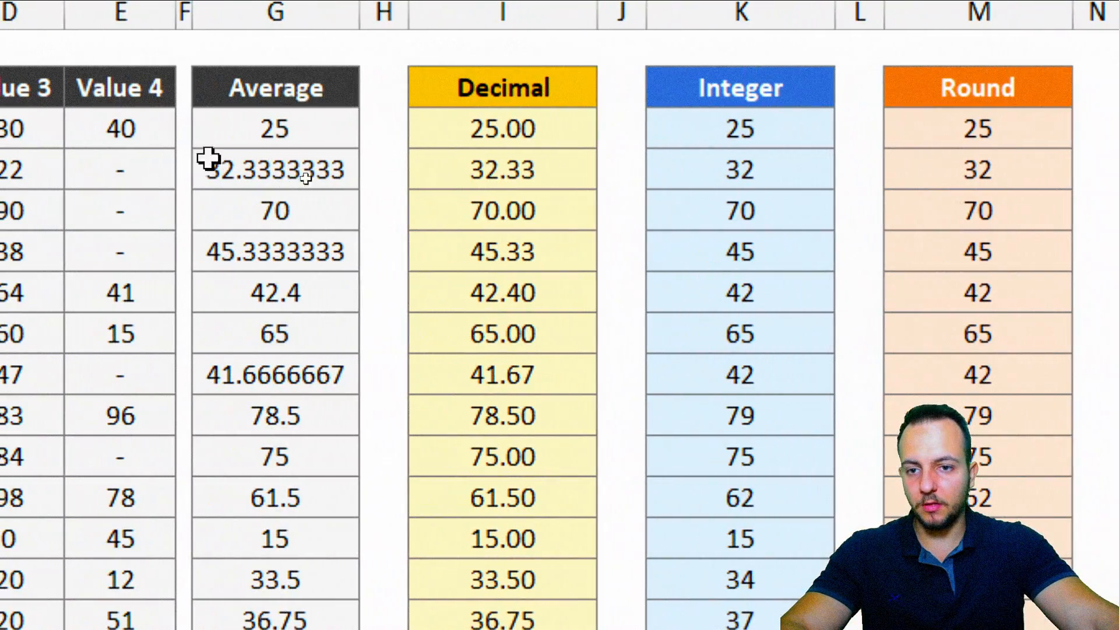
pyautogui.click(287, 130)
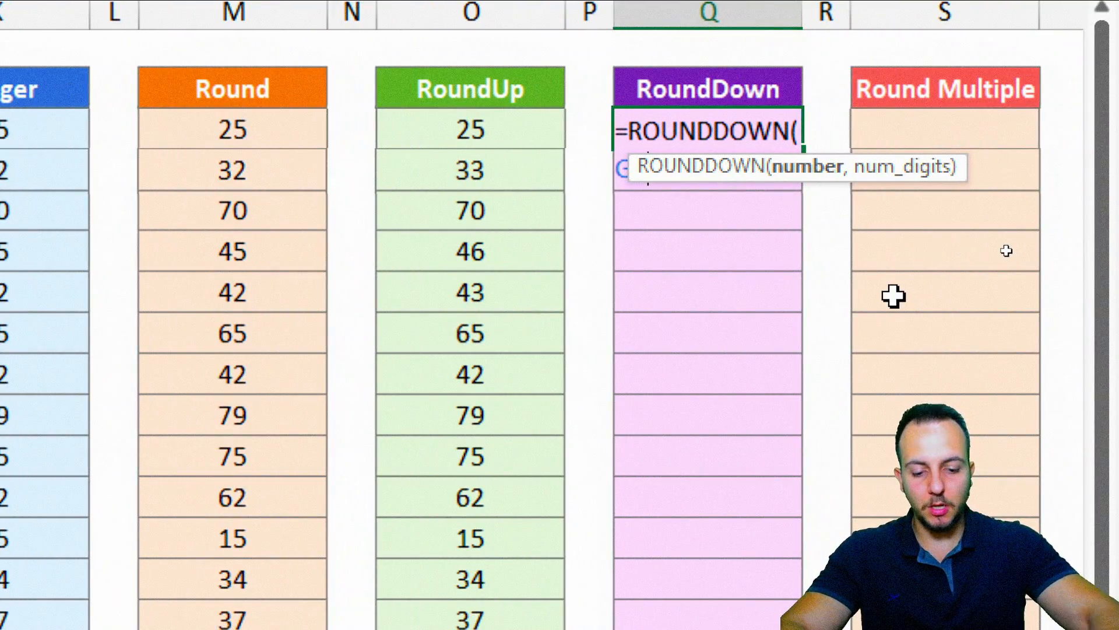
pyautogui.write(',')
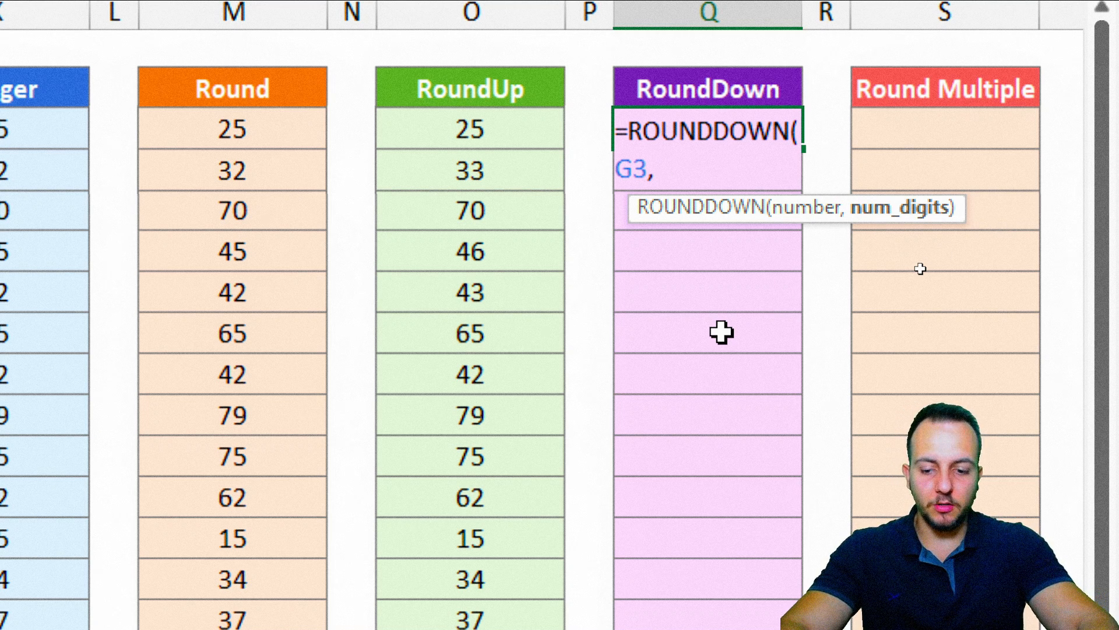
pyautogui.write('2')
pyautogui.press('BackSpace')
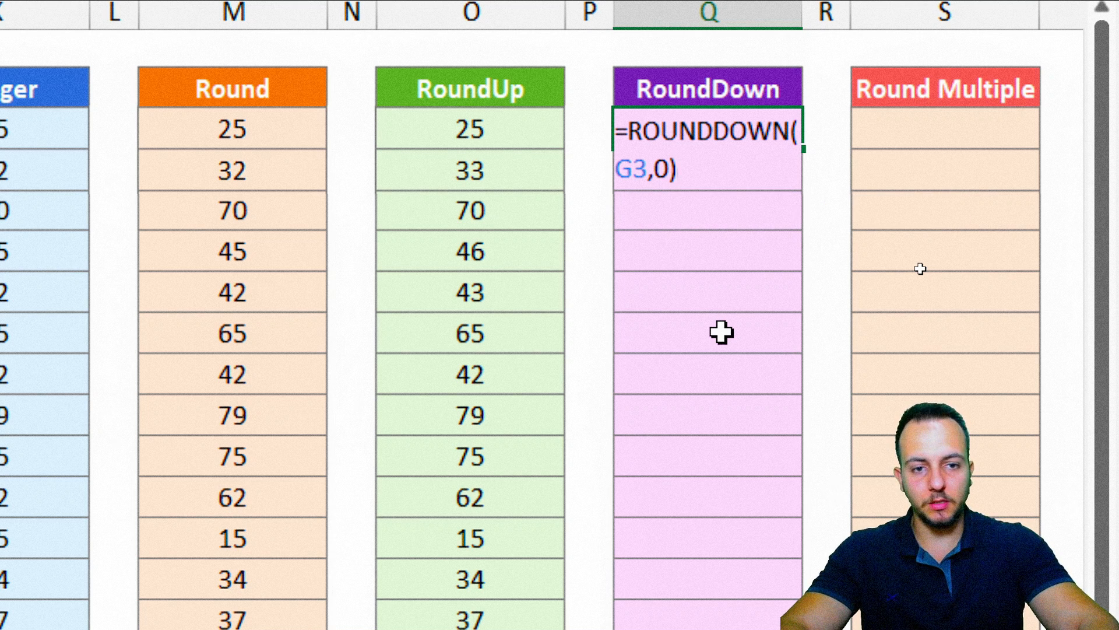
pyautogui.write('0)')
pyautogui.press('Return')
pyautogui.click(778, 133)
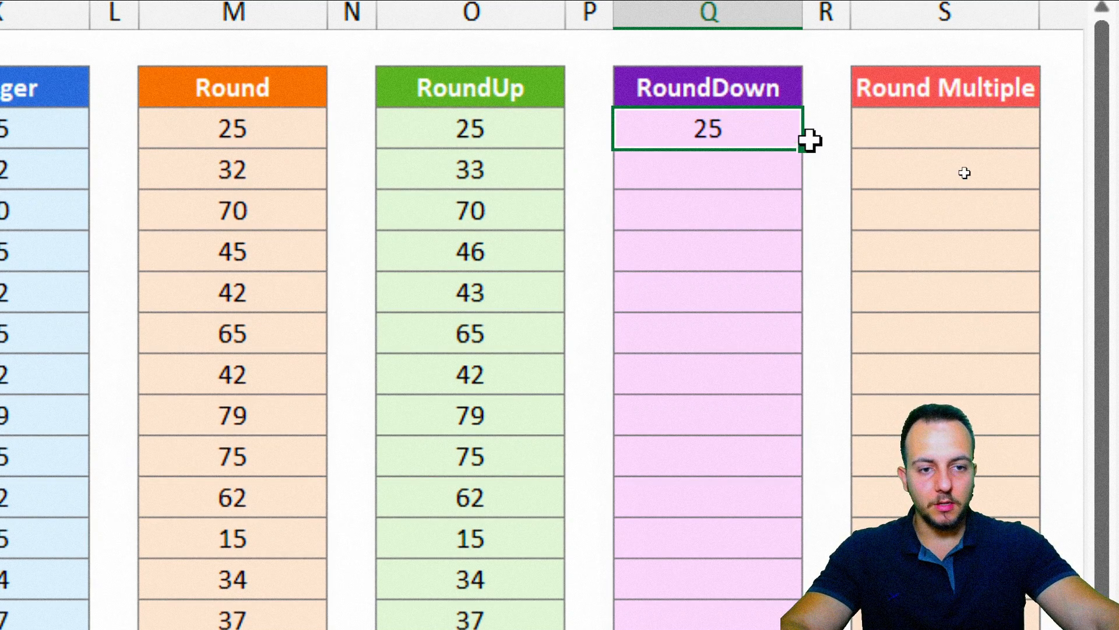
pyautogui.moveTo(803, 148); pyautogui.dragTo(747, 621)
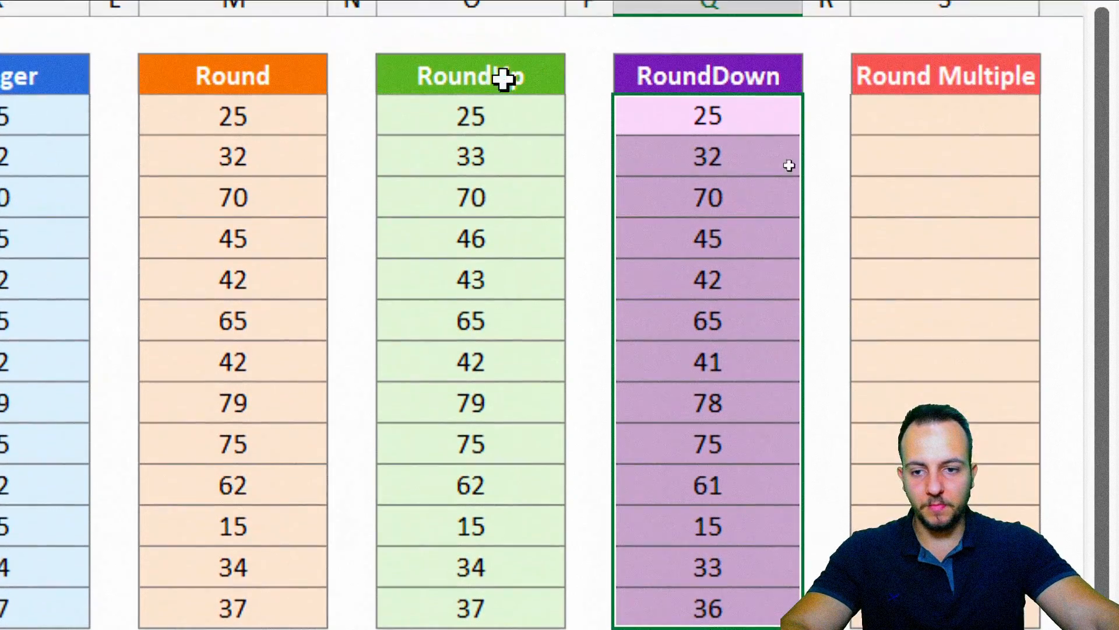
# Step: Highlight row 7 from its Average cell and draw a temporary red box around the average
pyautogui.click(280, 285)
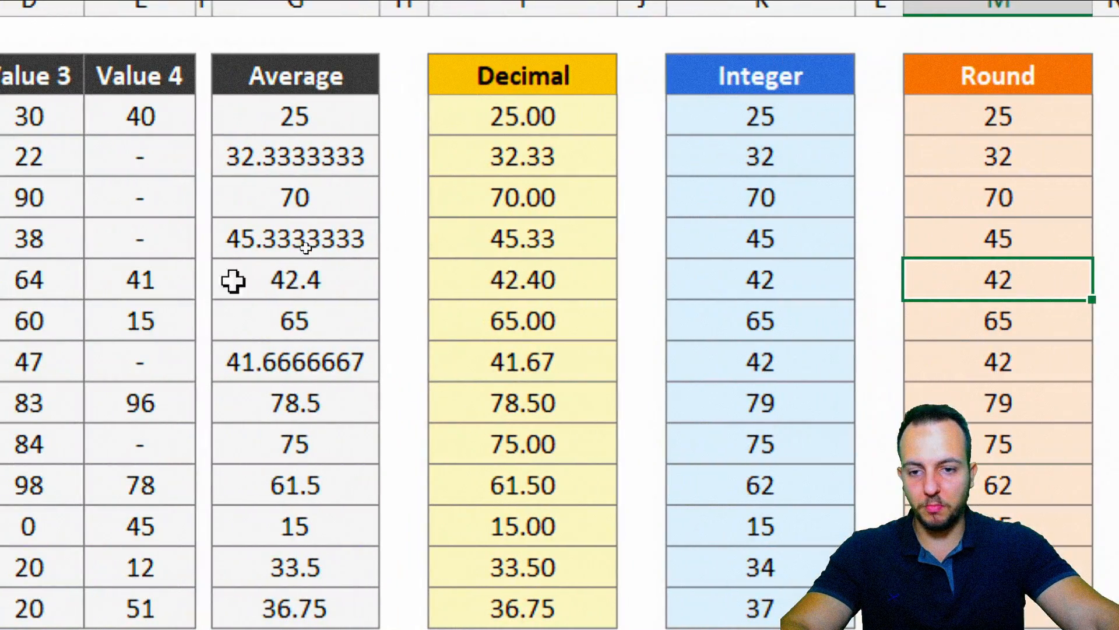
pyautogui.click(232, 282)
pyautogui.hotkey('shift', 'space')
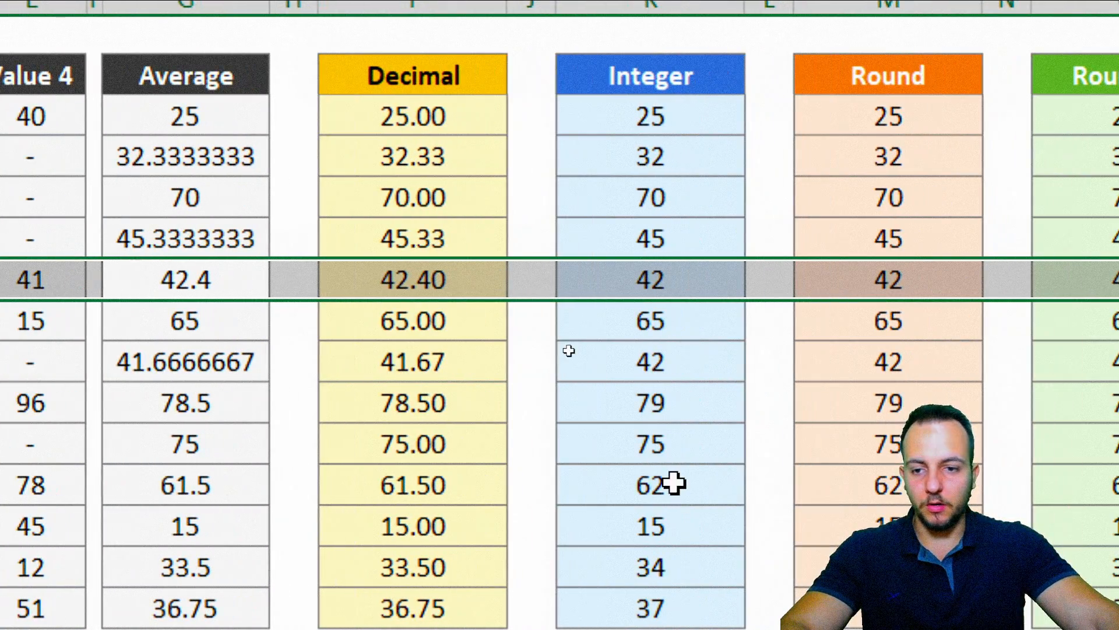
pyautogui.hotkey('ctrl', '2')
pyautogui.moveTo(125, 253); pyautogui.dragTo(251, 317)
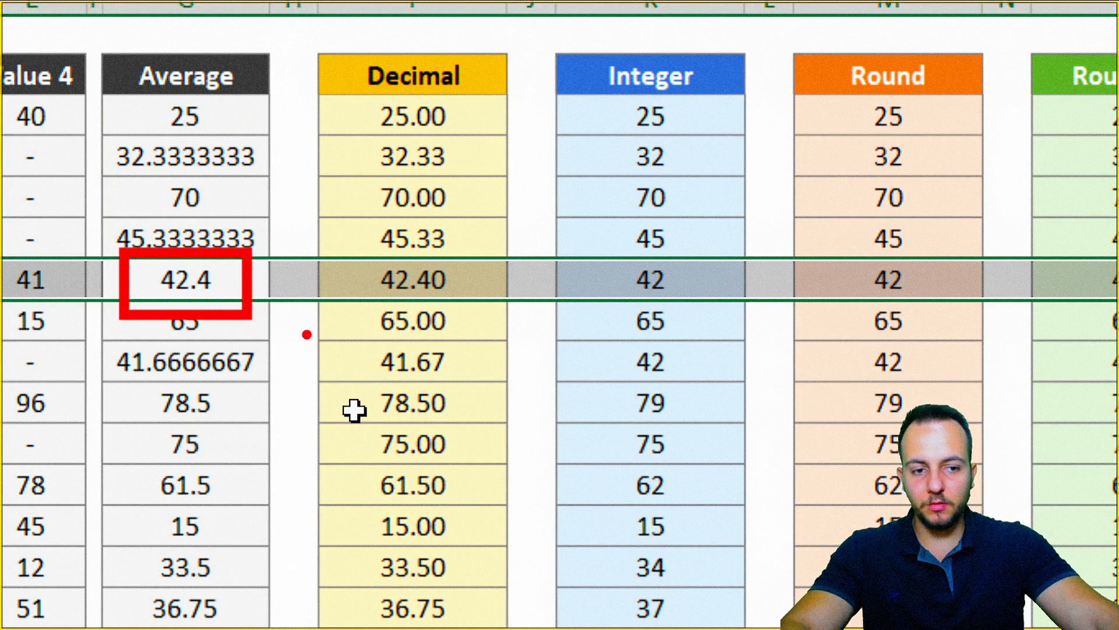
pyautogui.press('Escape')
# Step: Draw temporary red boxes around the Round, RoundUp and RoundDown values in row 7 to compare them
pyautogui.hotkey('ctrl', '2')
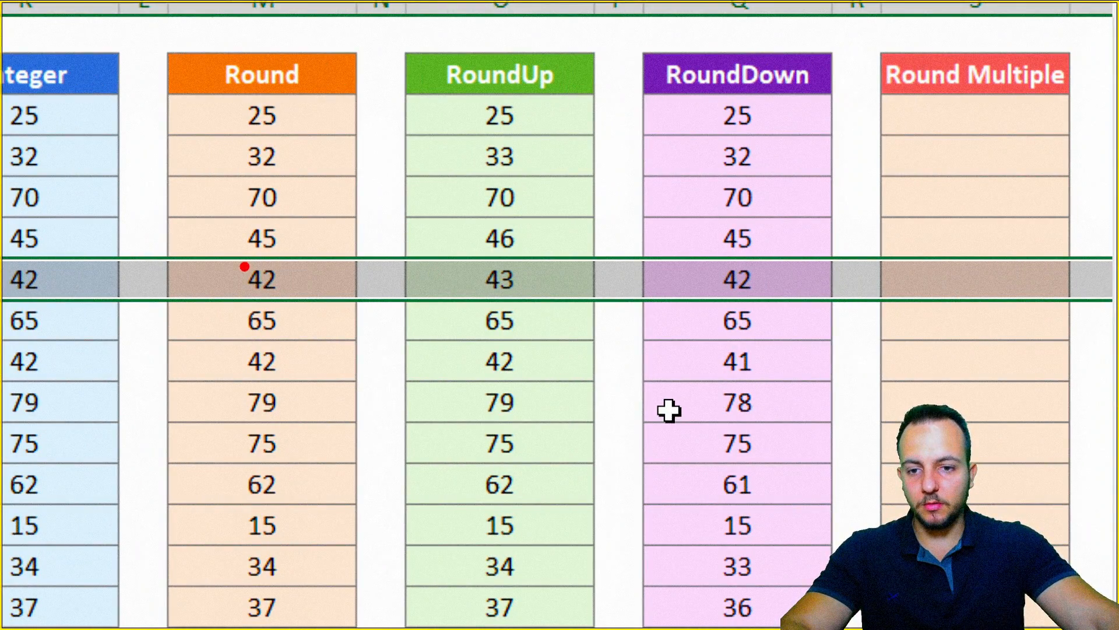
pyautogui.moveTo(236, 251); pyautogui.dragTo(307, 317)
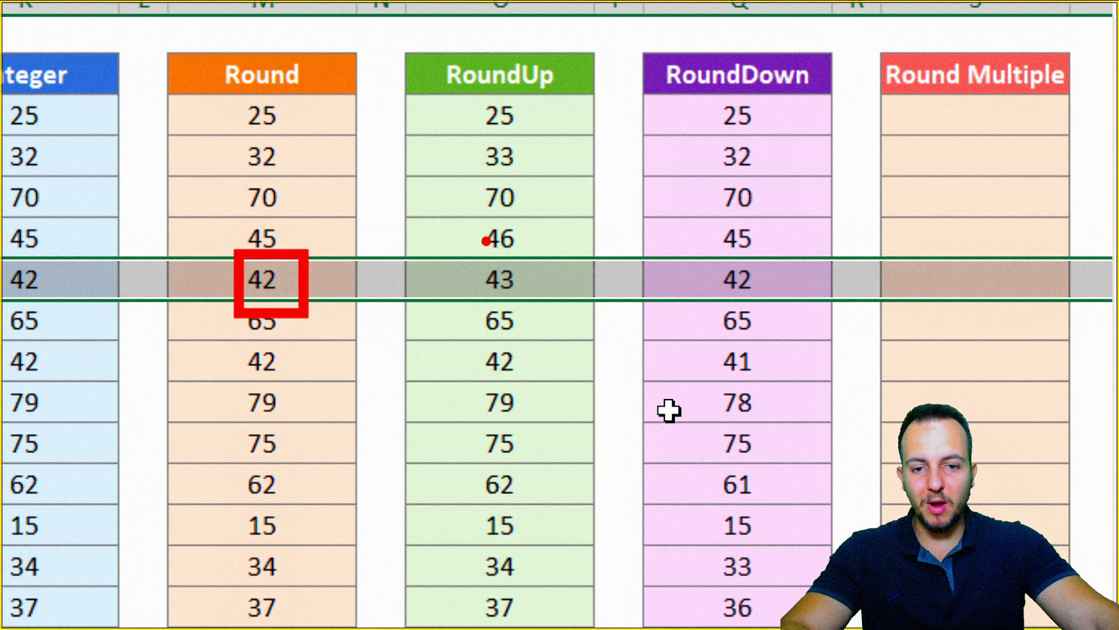
pyautogui.moveTo(450, 246); pyautogui.dragTo(564, 312)
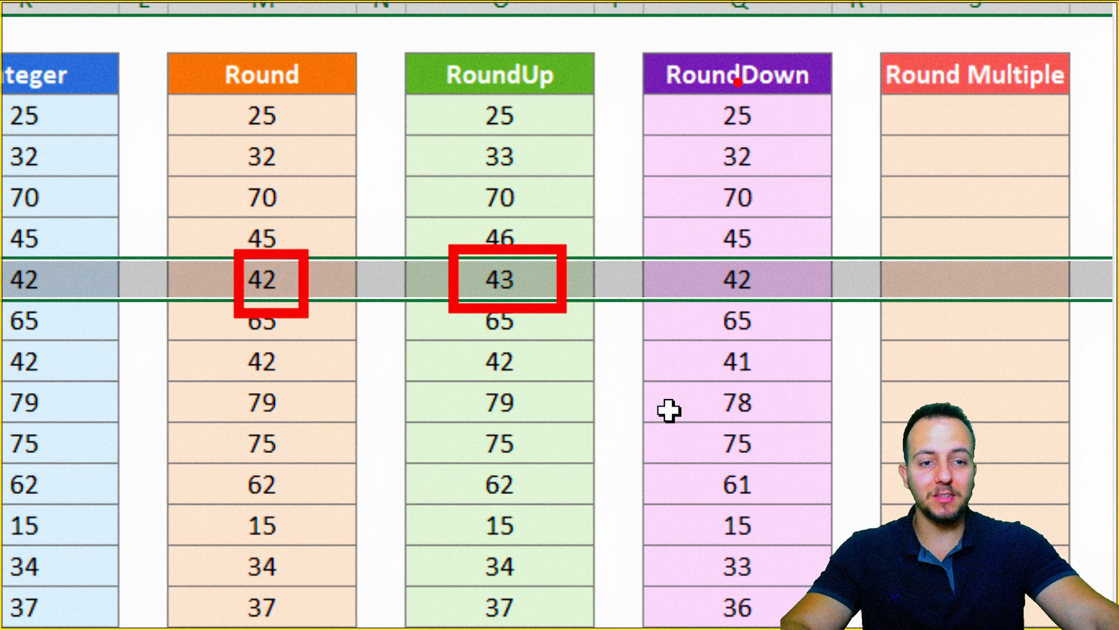
pyautogui.moveTo(725, 274); pyautogui.dragTo(788, 307)
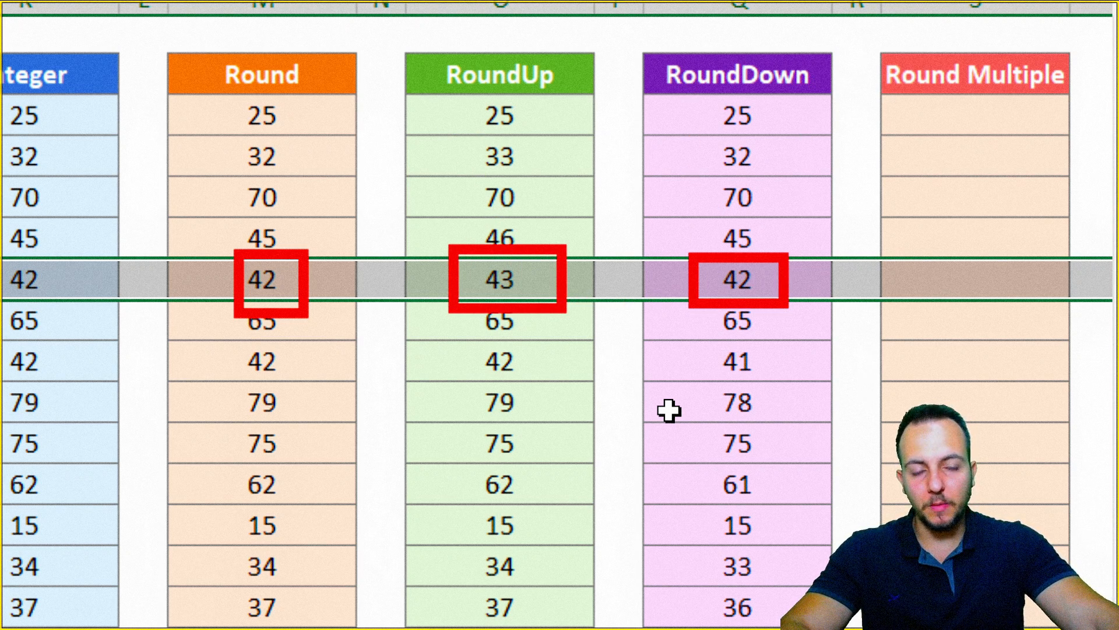
pyautogui.press('Escape')
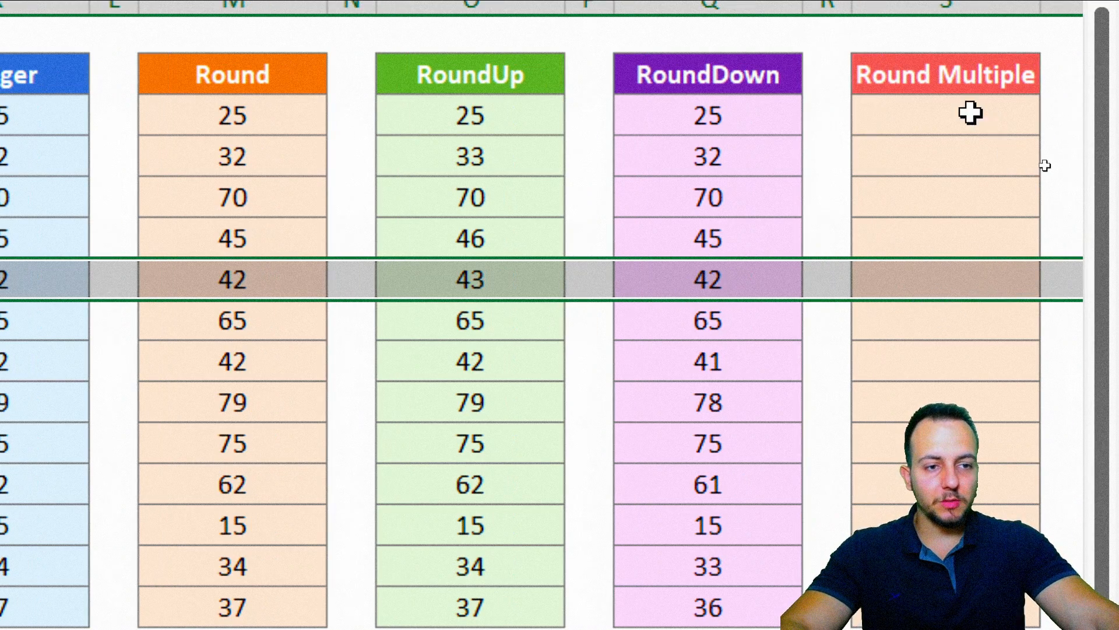
# Step: Enter =MROUND(G3,2) in S3 and fill it down the Round Multiple column to the last data row
pyautogui.click(969, 112)
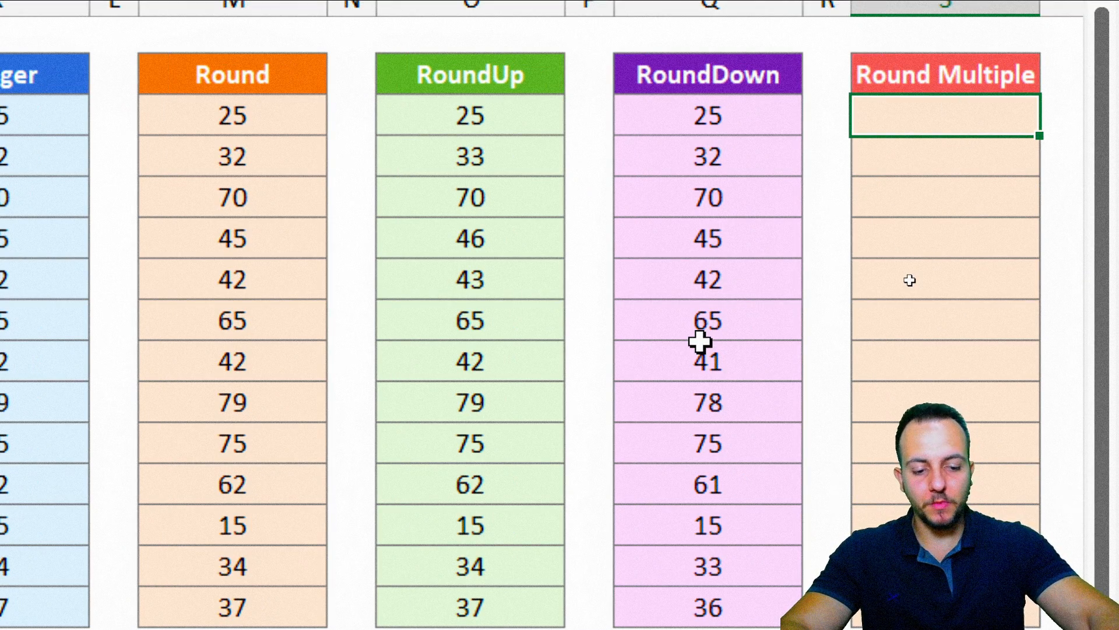
pyautogui.write('=round')
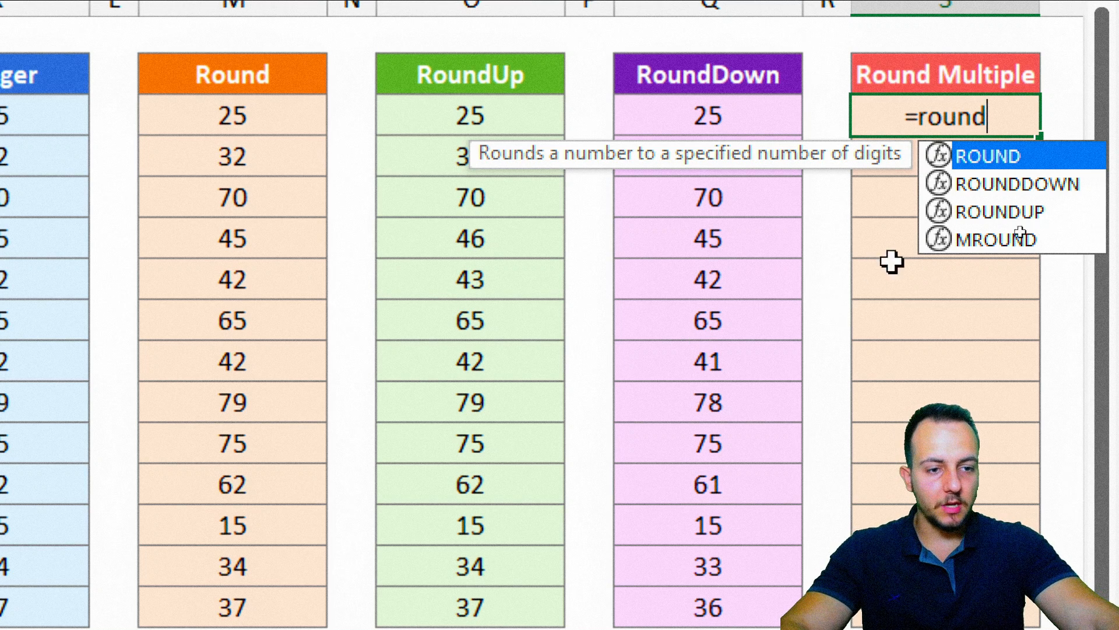
pyautogui.click(968, 240)
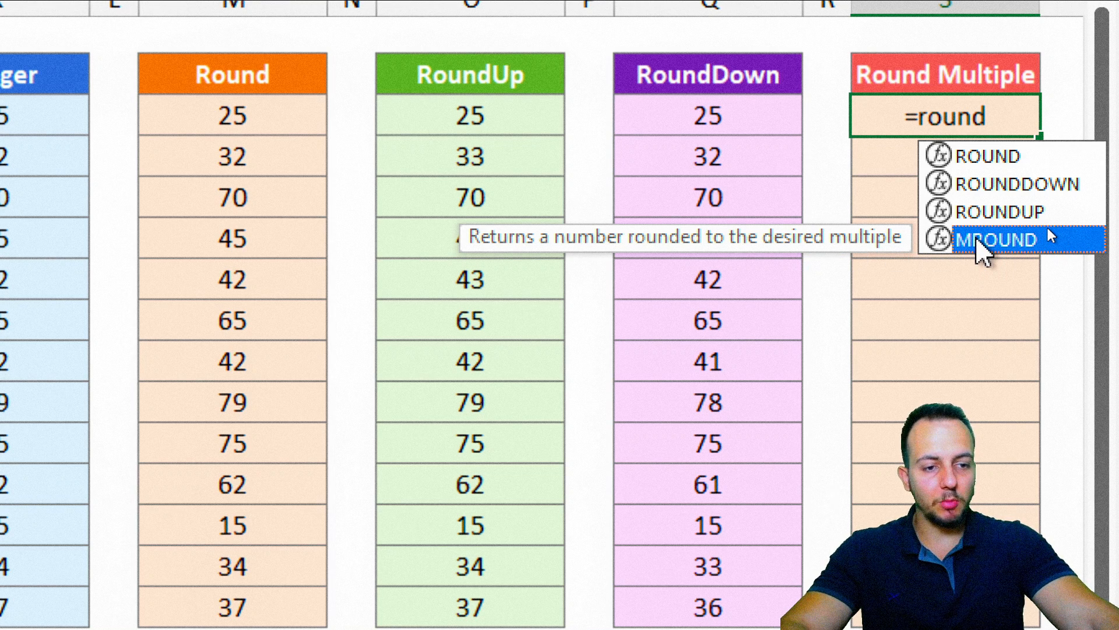
pyautogui.doubleClick(977, 240)
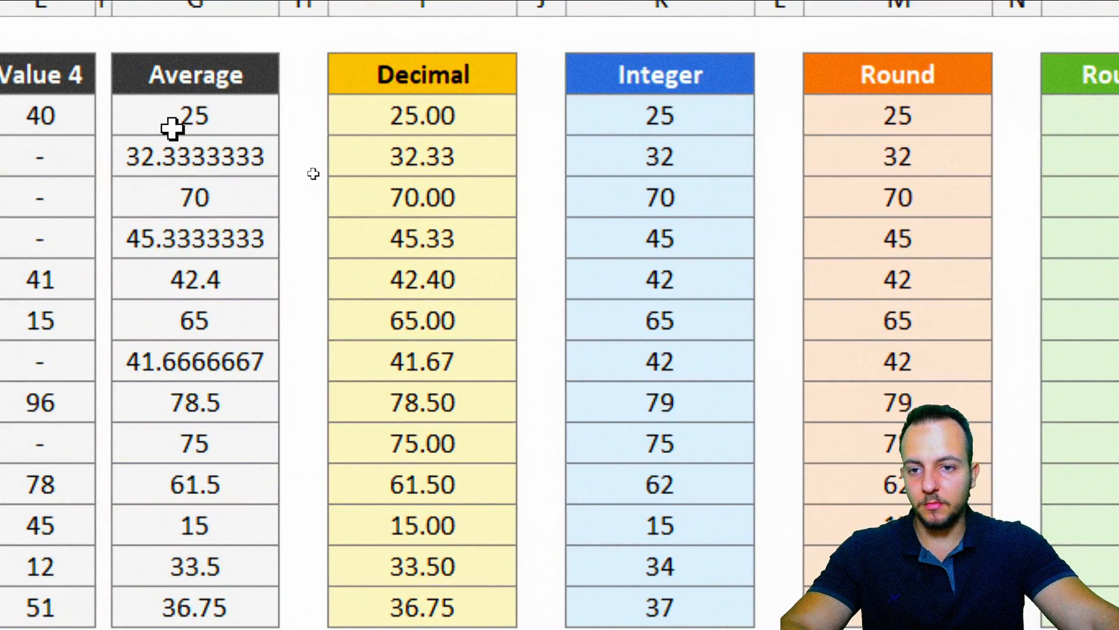
pyautogui.click(57, 123)
pyautogui.write(',')
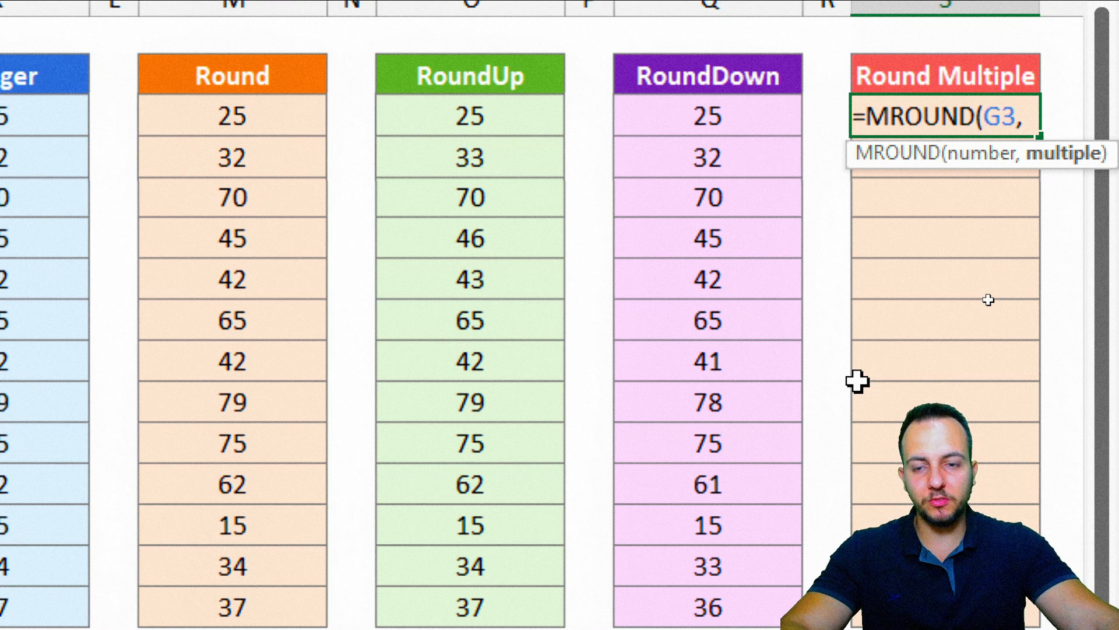
pyautogui.write('2')
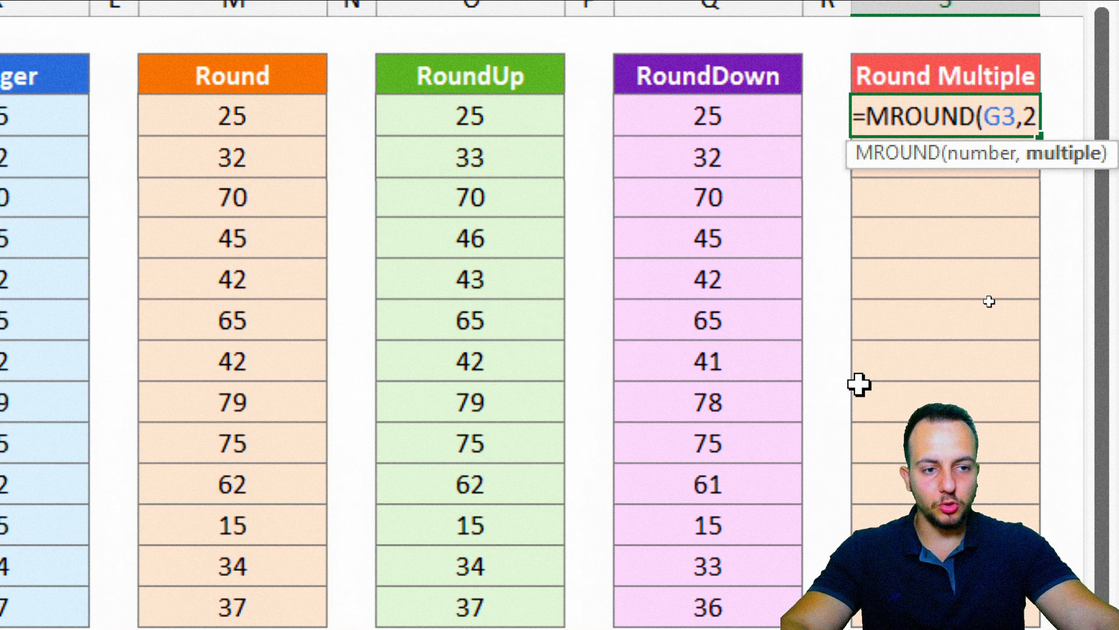
pyautogui.write(')')
pyautogui.press('Return')
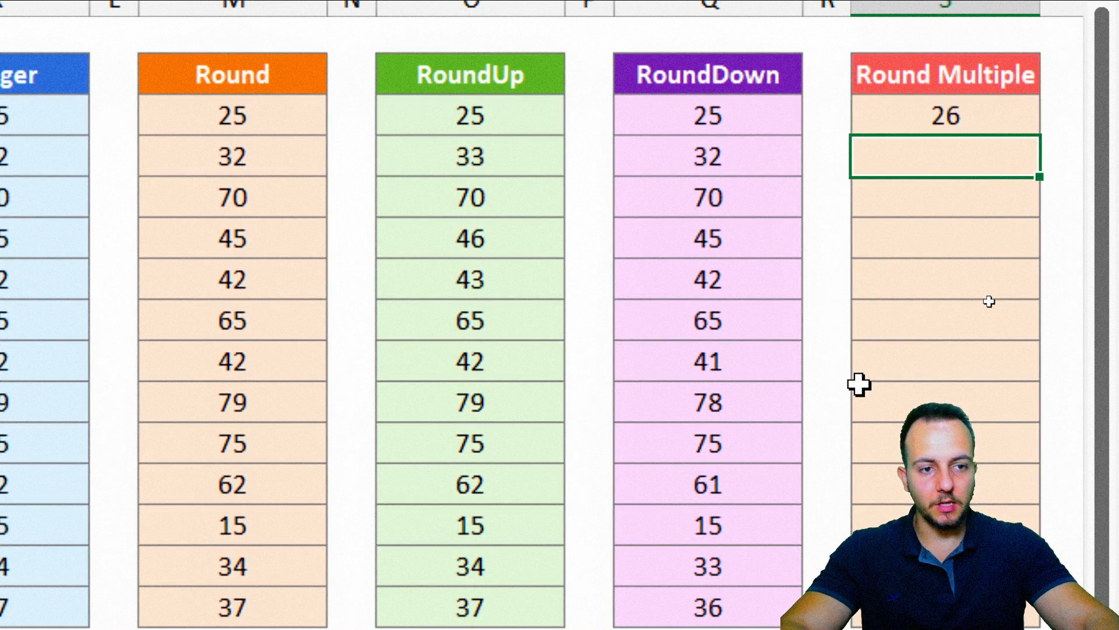
pyautogui.click(994, 120)
pyautogui.moveTo(1040, 137); pyautogui.dragTo(1042, 477)
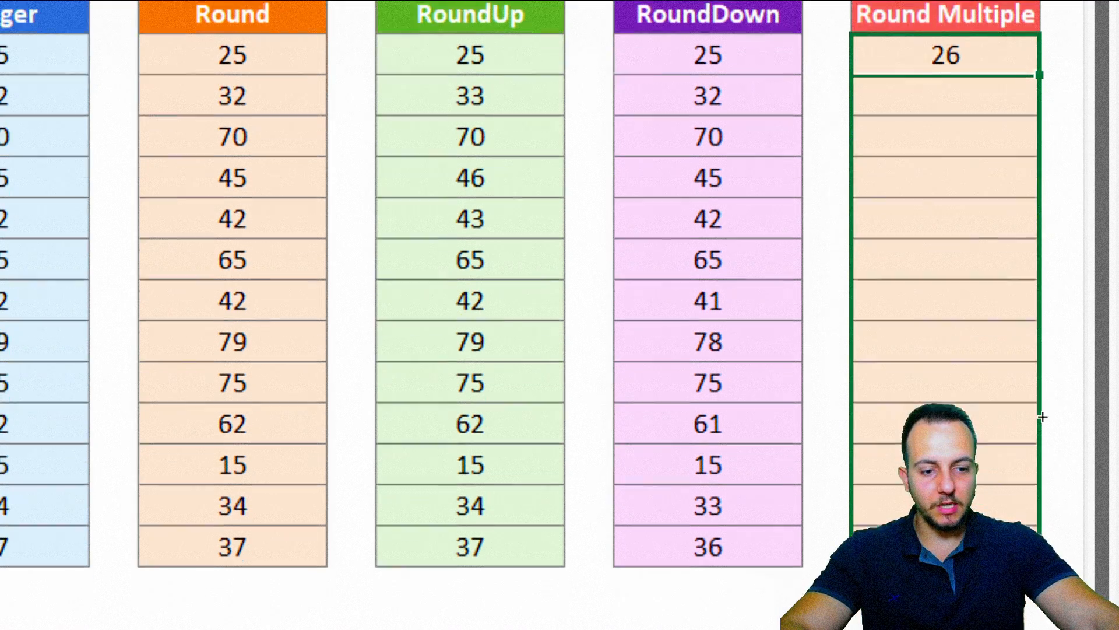
pyautogui.moveTo(1042, 416); pyautogui.dragTo(1043, 425)
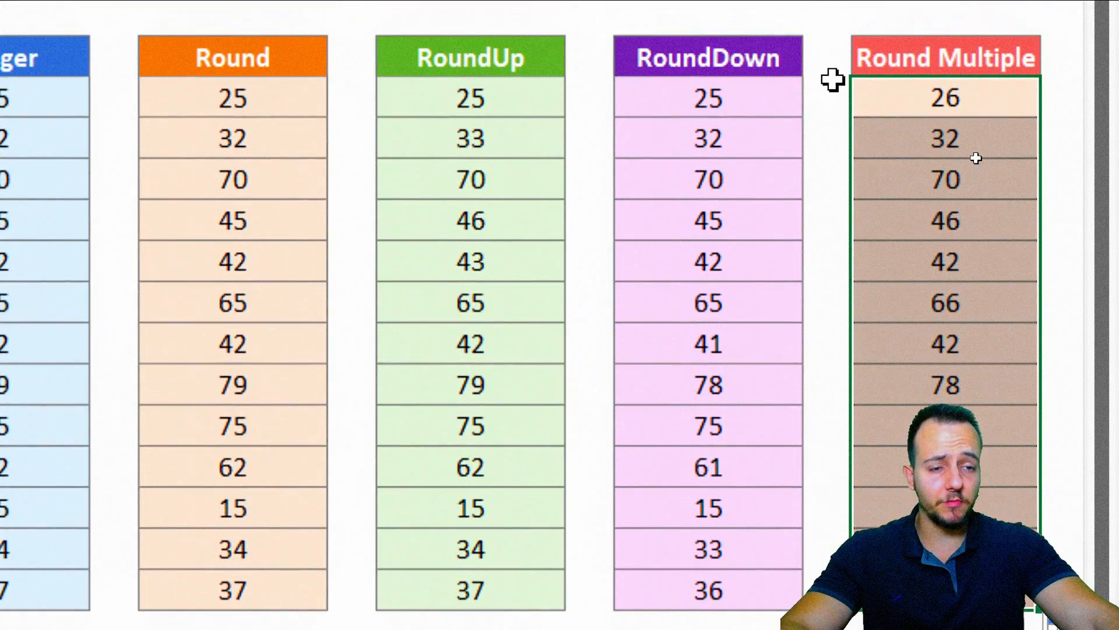
# Step: Select S3 and draw a temporary red box over the first values of the Round column
pyautogui.click(929, 99)
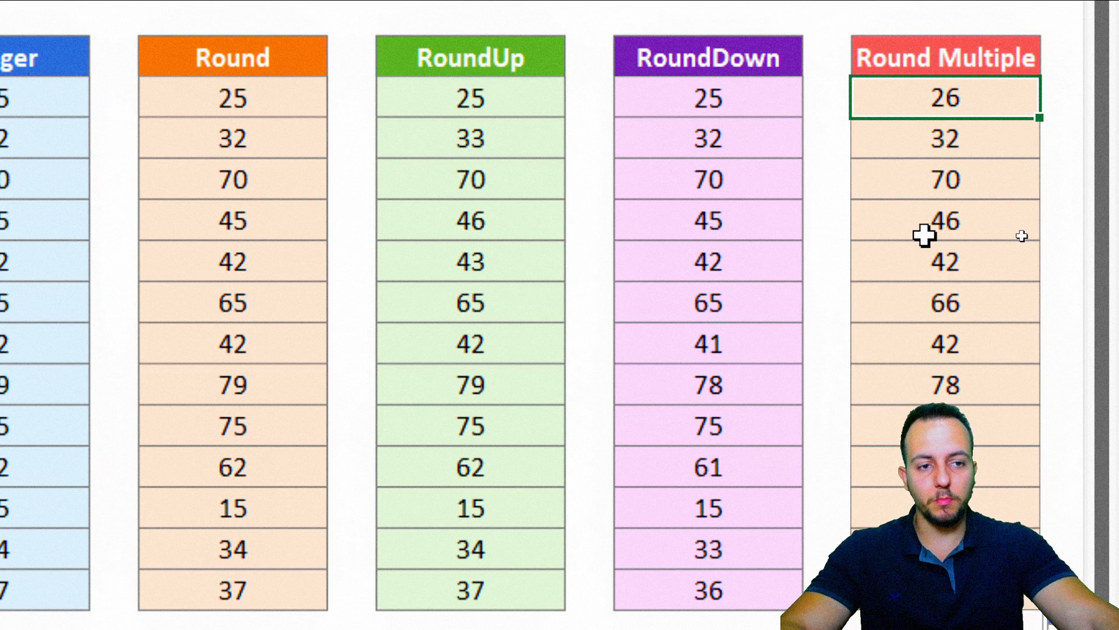
pyautogui.hotkey('ctrl', '2')
pyautogui.moveTo(186, 76)
pyautogui.mouseDown()
pyautogui.moveTo(275, 124)
pyautogui.moveTo(336, 236)
pyautogui.mouseUp()
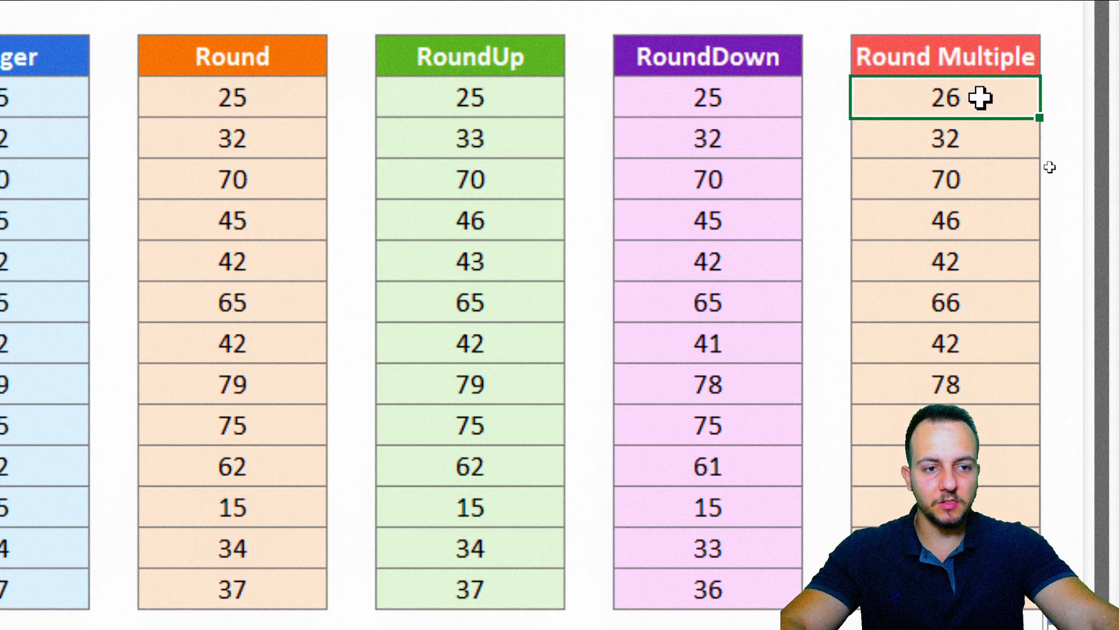
# Step: Highlight row 4 from its Round Multiple cell and box its Round value in red
pyautogui.click(974, 142)
pyautogui.hotkey('shift', 'space')
pyautogui.hotkey('ctrl', '2')
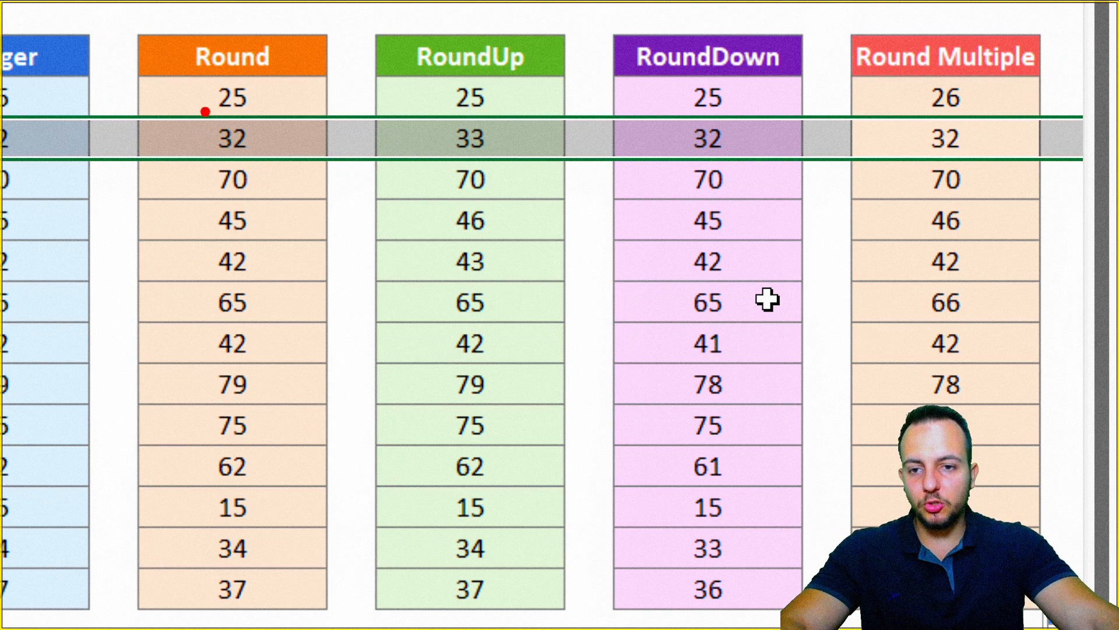
pyautogui.moveTo(201, 107); pyautogui.dragTo(281, 168)
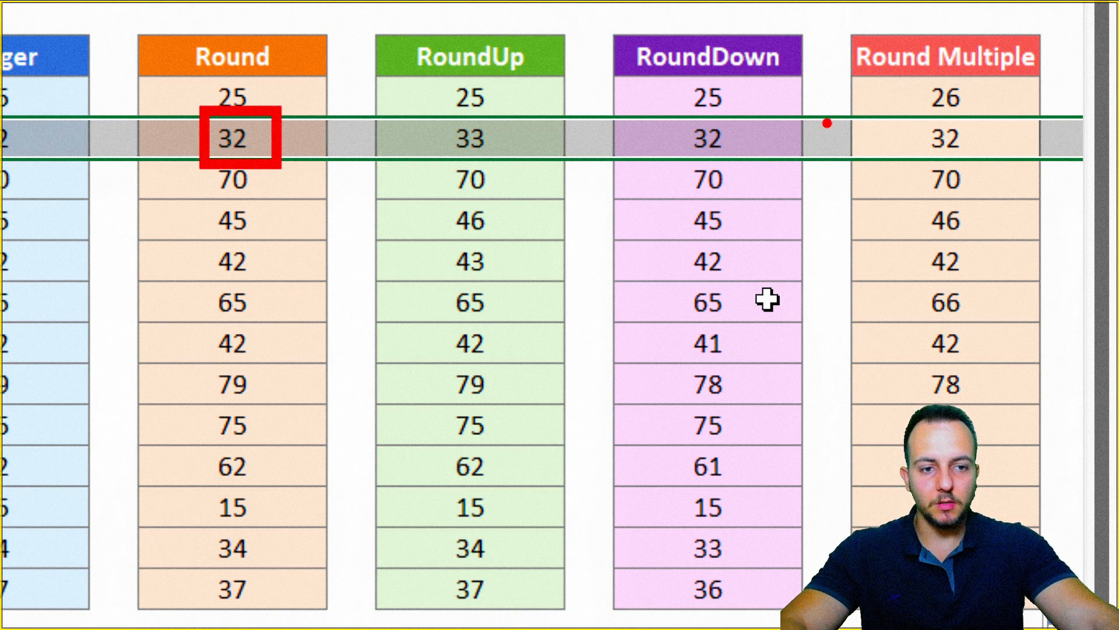
# Step: Draw a red arrow from the Round value to the Round Multiple value in row 4, box the latter, and clear the drawings
pyautogui.moveTo(828, 139); pyautogui.dragTo(297, 139)
pyautogui.moveTo(889, 107); pyautogui.dragTo(1005, 162)
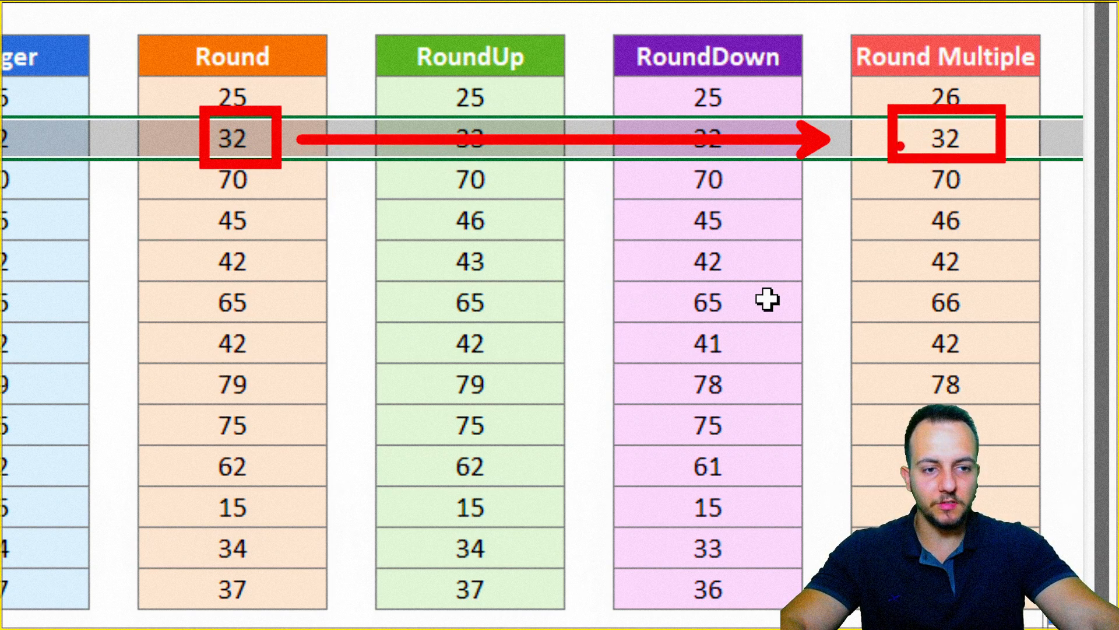
pyautogui.press('Escape')
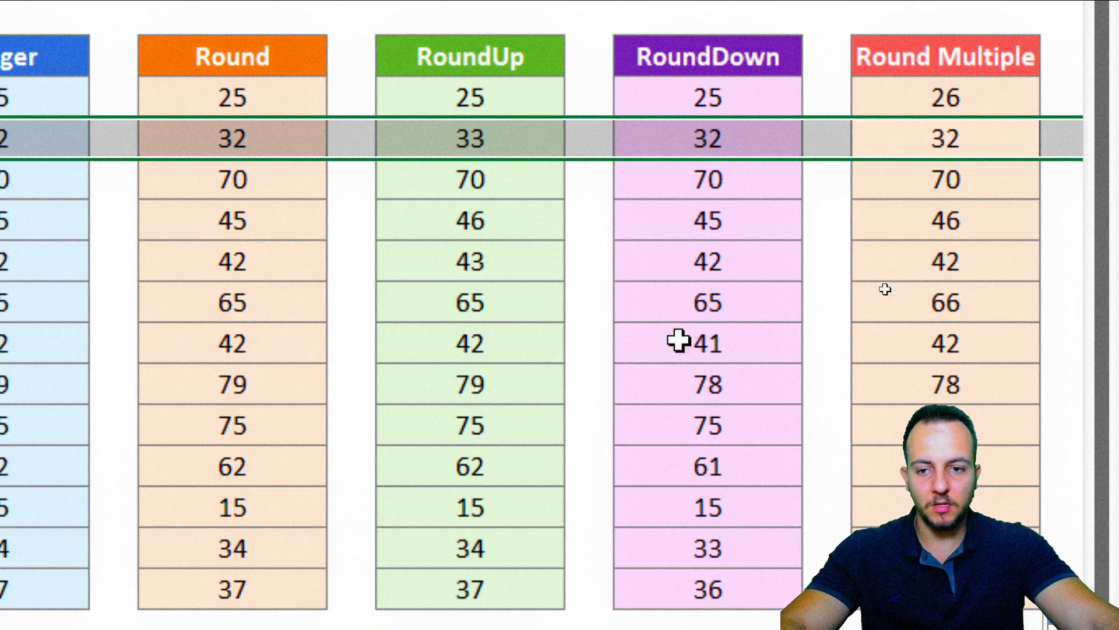
# Step: Highlight row 10 and mark its Round and Round Multiple values with temporary red boxes joined by an arrow
pyautogui.scroll(-3, 642, 525)
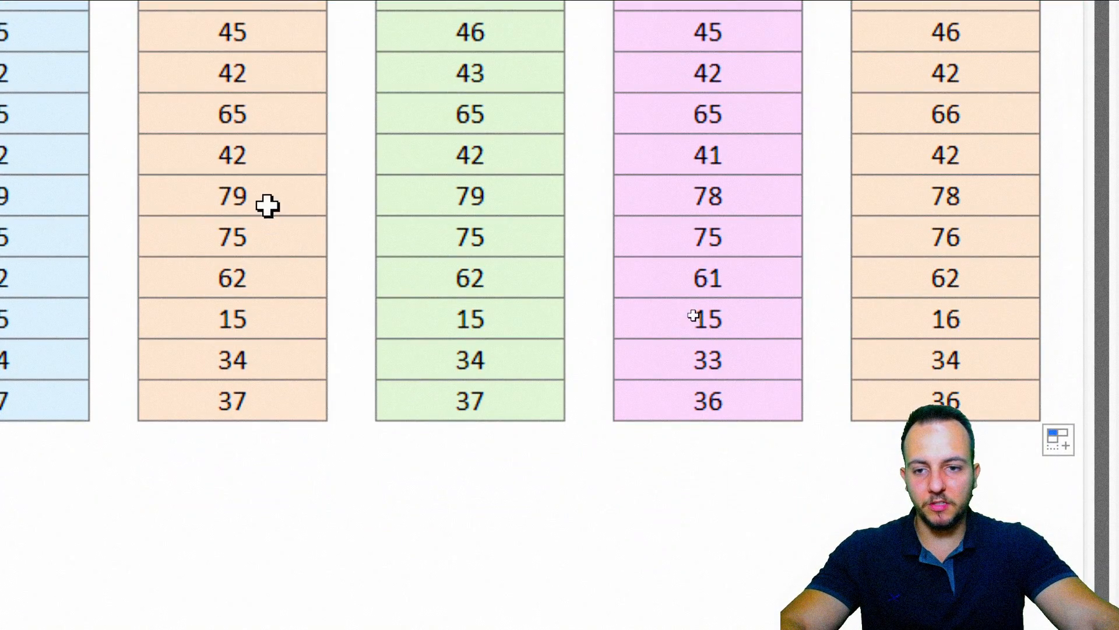
pyautogui.click(268, 201)
pyautogui.hotkey('shift', 'space')
pyautogui.scroll(-2, 474, 483)
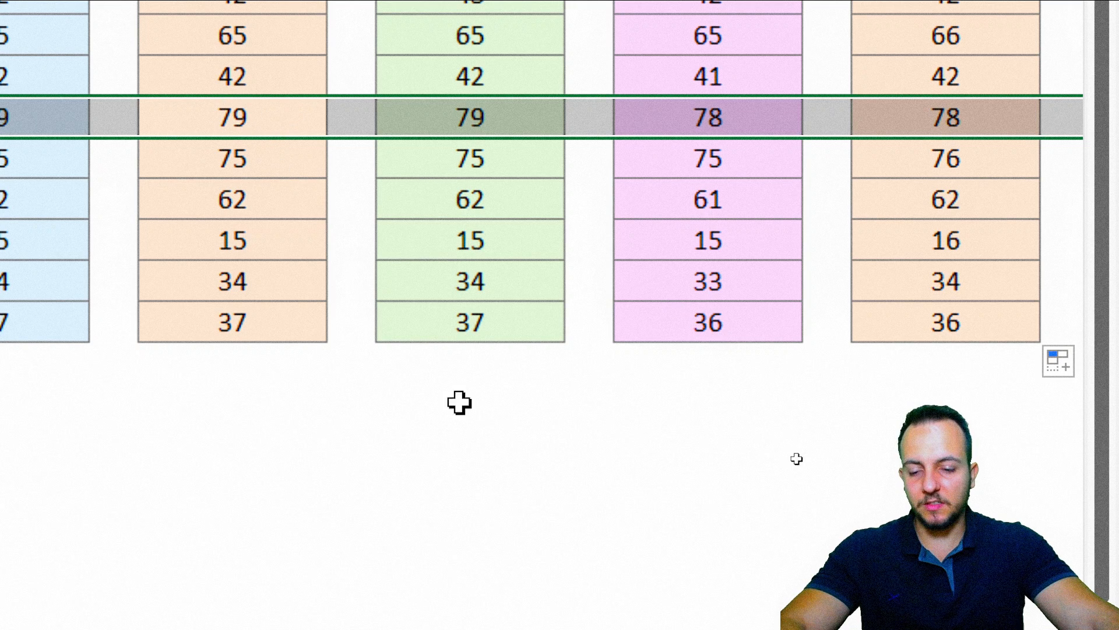
pyautogui.hotkey('ctrl', '2')
pyautogui.moveTo(186, 88); pyautogui.dragTo(289, 146)
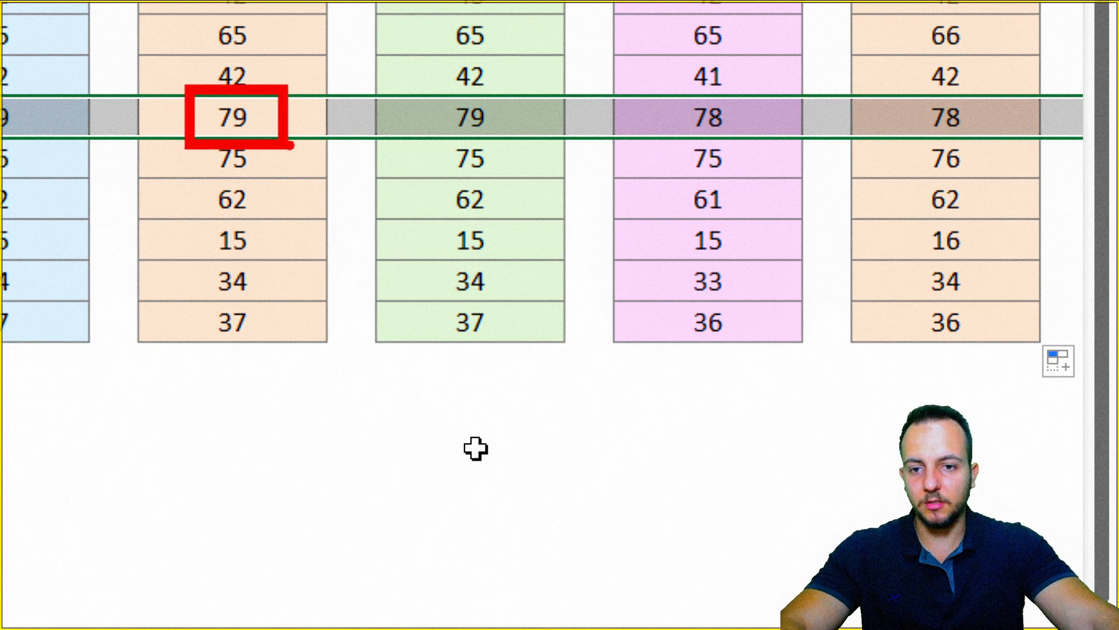
pyautogui.moveTo(892, 84); pyautogui.dragTo(1003, 149)
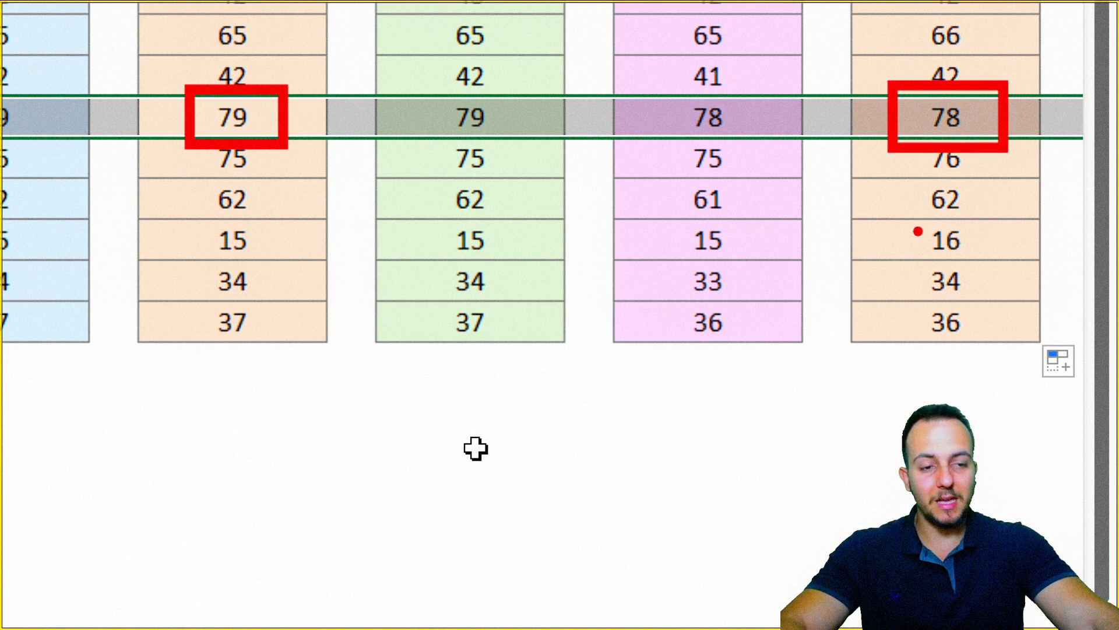
pyautogui.moveTo(874, 121); pyautogui.dragTo(308, 121)
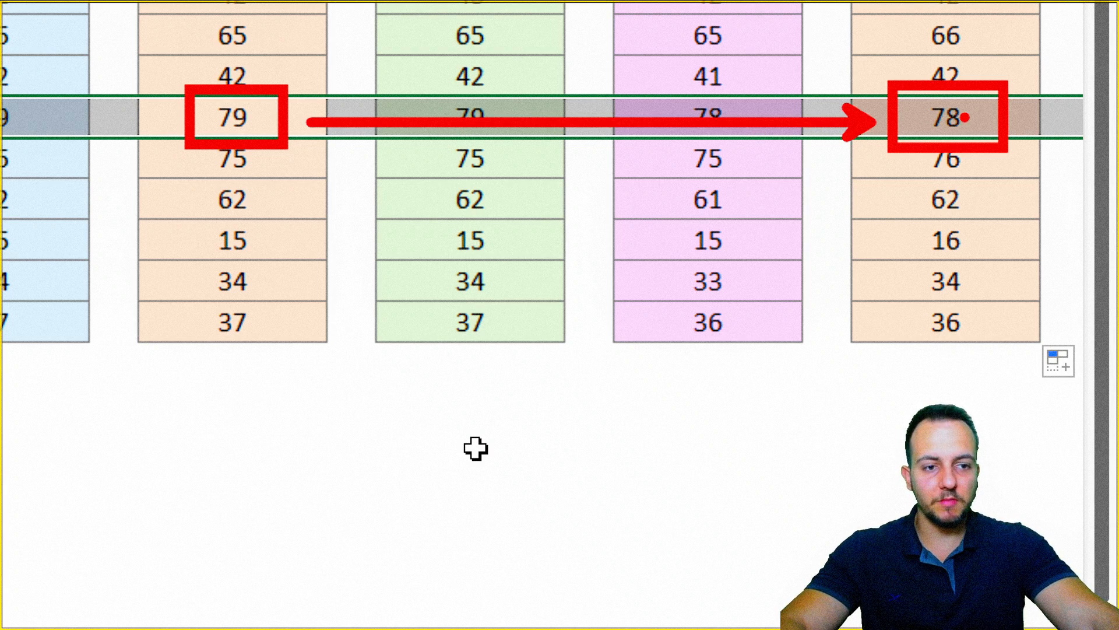
pyautogui.press('Escape')
# Step: Change the S3 formula to =MROUND(G3,5) and fill it down the Round Multiple column to the last data row
pyautogui.scroll(3, 599, 150)
pyautogui.click(997, 137)
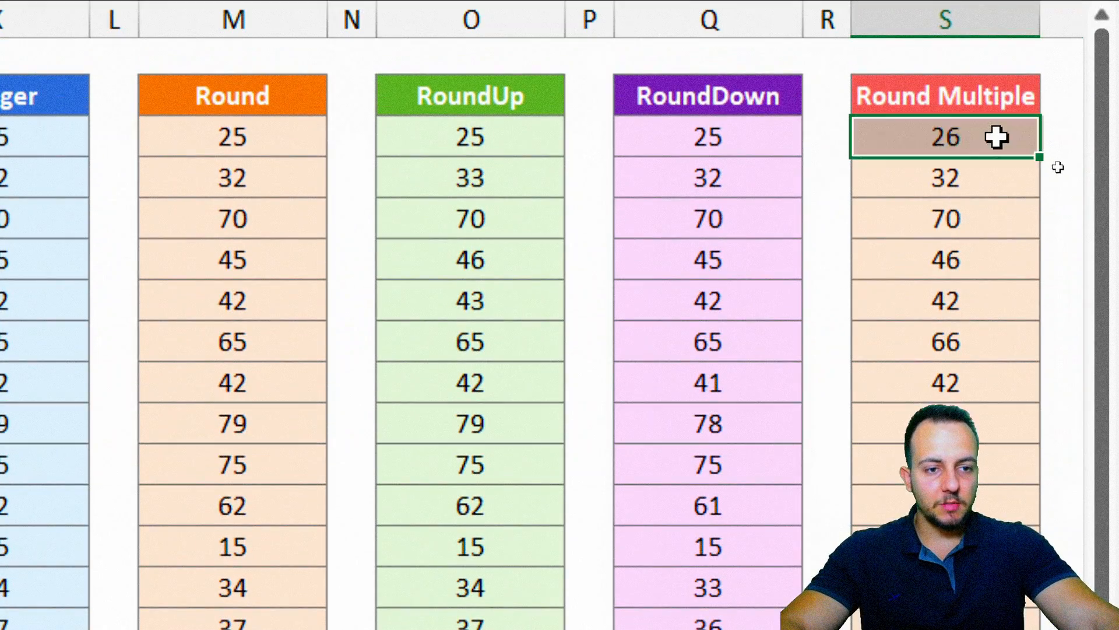
pyautogui.doubleClick(996, 138)
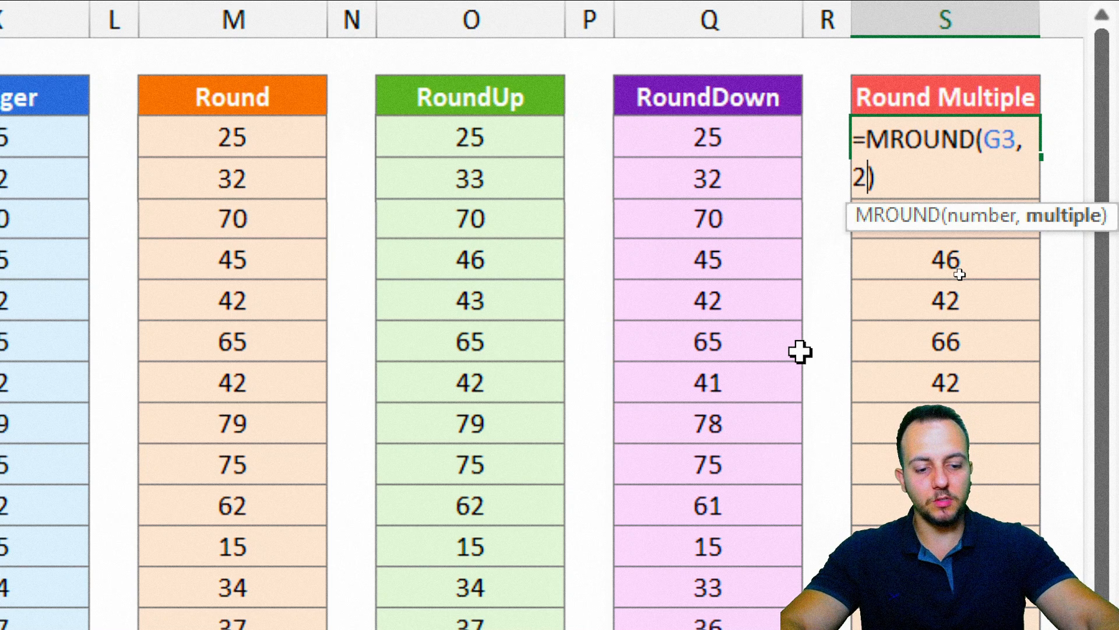
pyautogui.press('BackSpace')
pyautogui.press('BackSpace')
pyautogui.write('5')
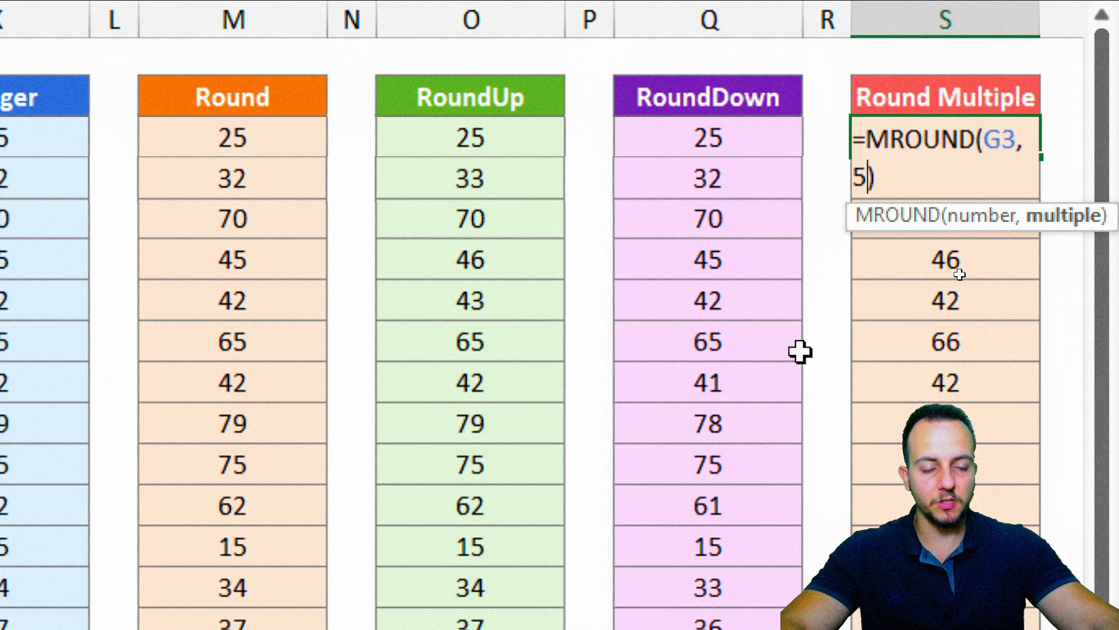
pyautogui.press('Return')
pyautogui.click(1002, 138)
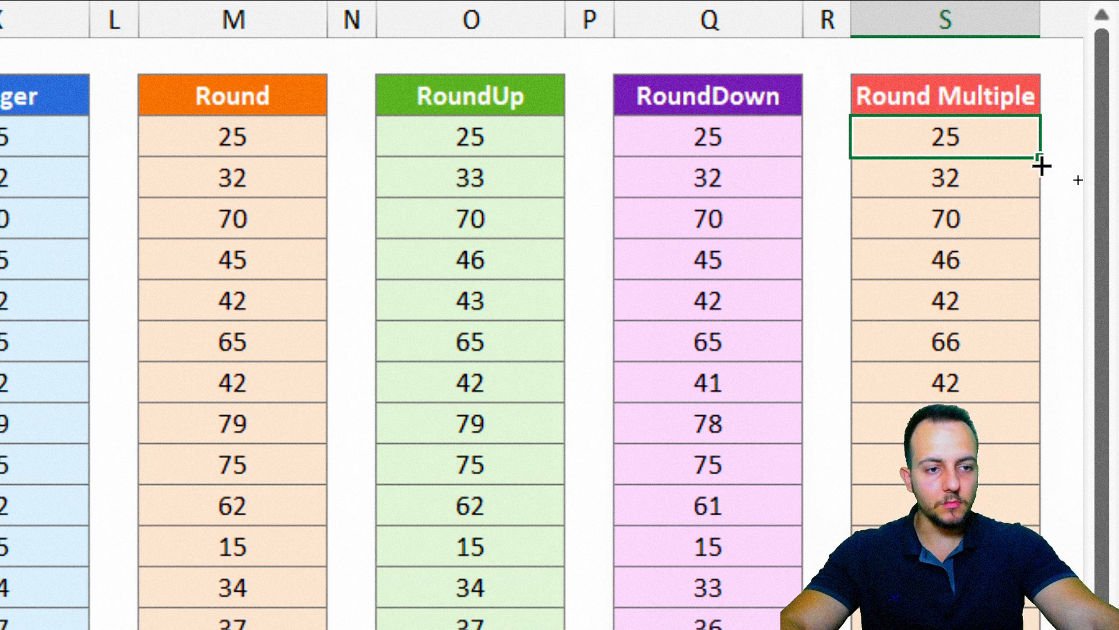
pyautogui.moveTo(1037, 163); pyautogui.dragTo(997, 629)
pyautogui.click(945, 18)
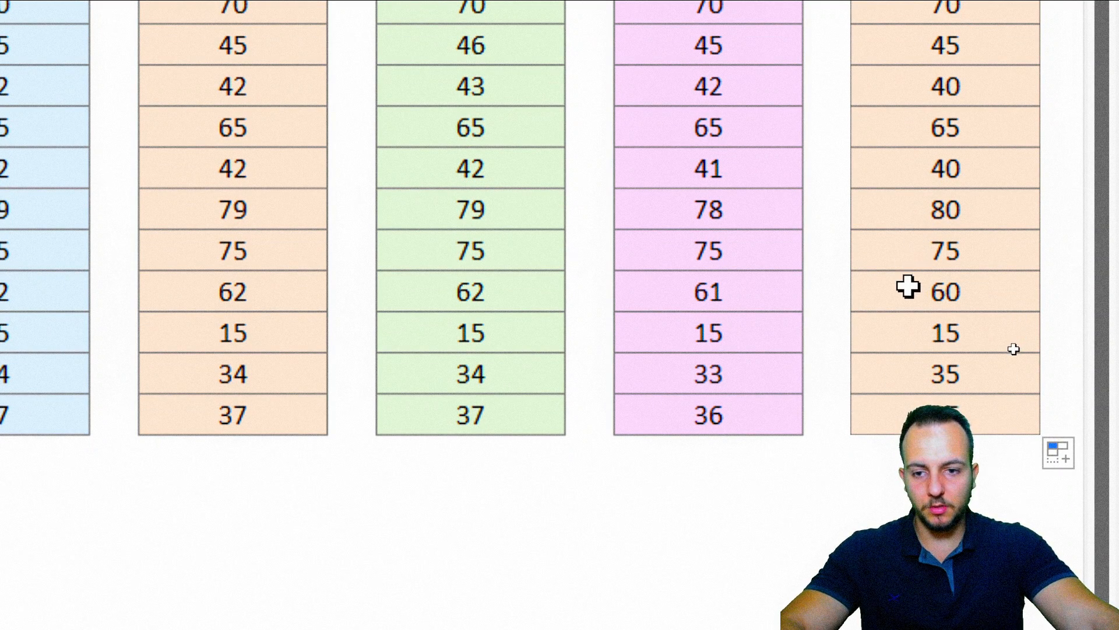
# Step: Highlight row 12 from its Round Multiple cell to compare its values across the columns
pyautogui.click(909, 287)
pyautogui.hotkey('shift', 'space')
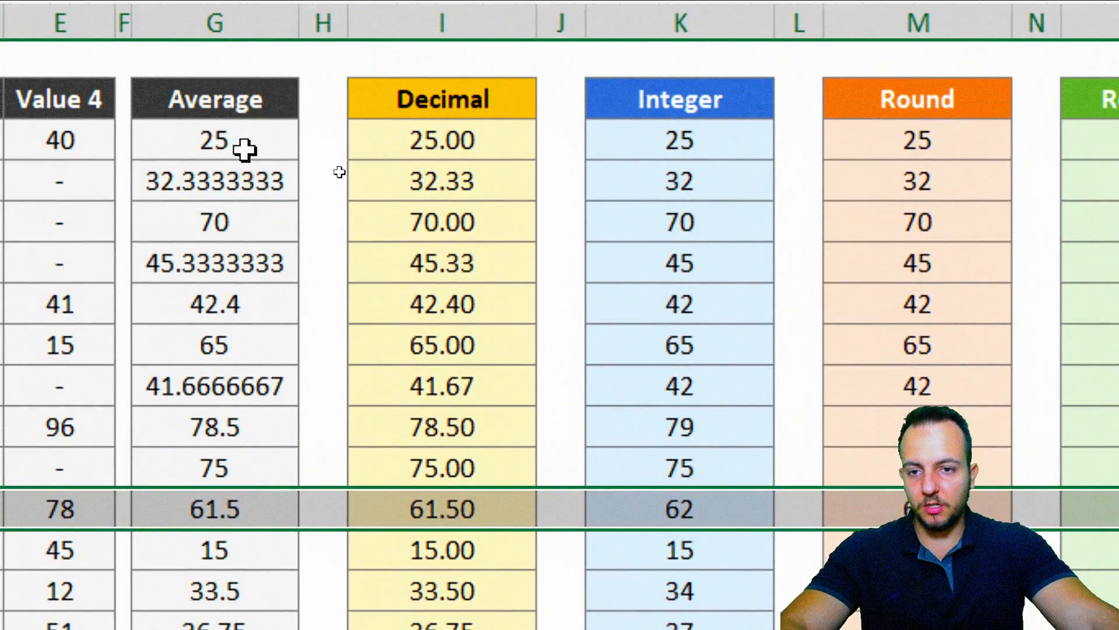
# Step: Replace the average formula in G3 with the value 97
pyautogui.click(245, 146)
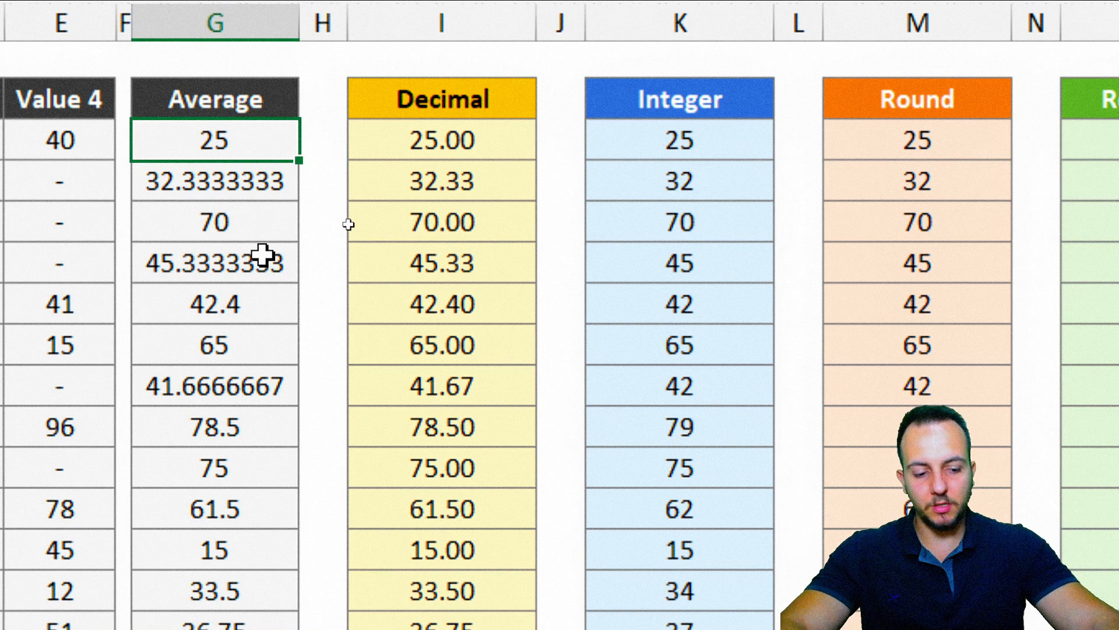
pyautogui.write('97')
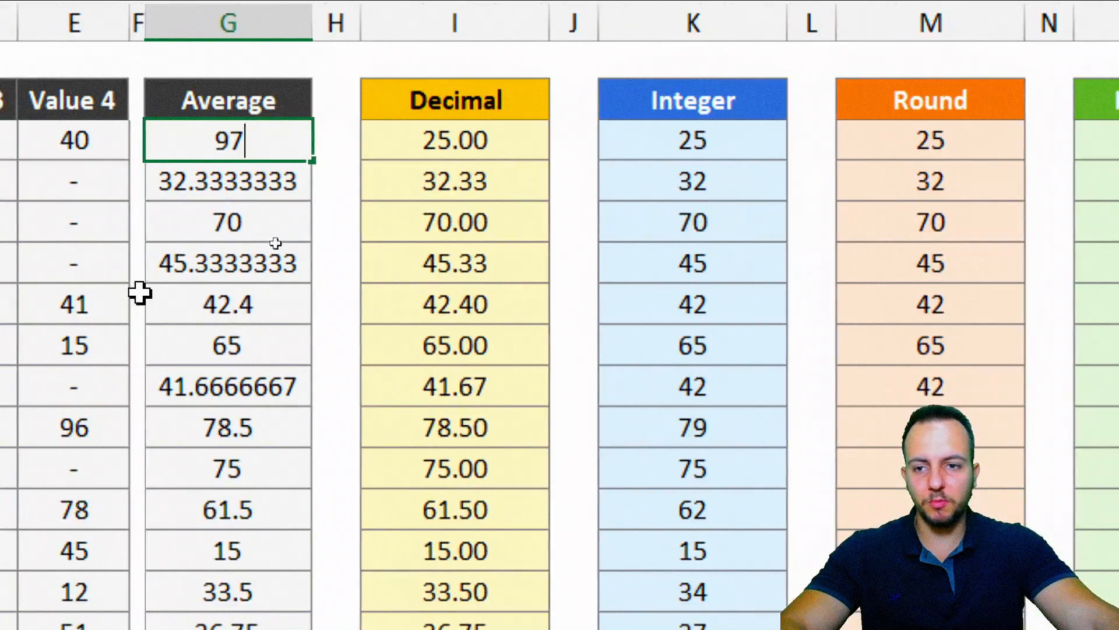
pyautogui.press('Return')
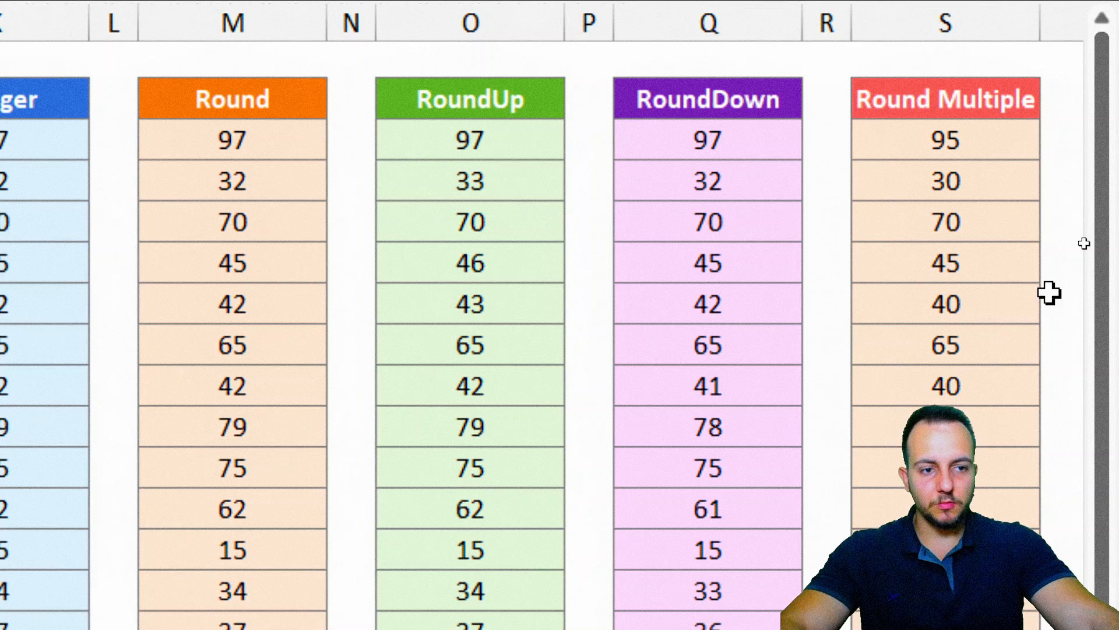
# Step: Box the Round Multiple value in S3 in red, point an arrow at it from Q3, and clear the drawings
pyautogui.hotkey('ctrl', '2')
pyautogui.moveTo(917, 108)
pyautogui.mouseDown()
pyautogui.moveTo(1015, 153)
pyautogui.moveTo(999, 173)
pyautogui.mouseUp()
pyautogui.moveTo(924, 147); pyautogui.dragTo(757, 142)
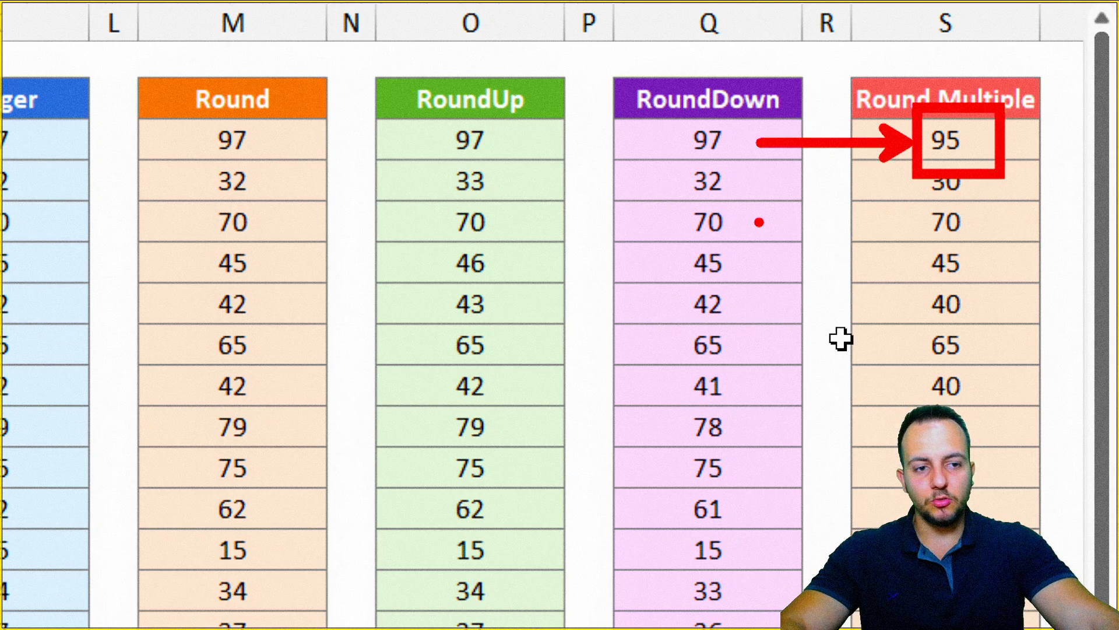
pyautogui.press('Escape')
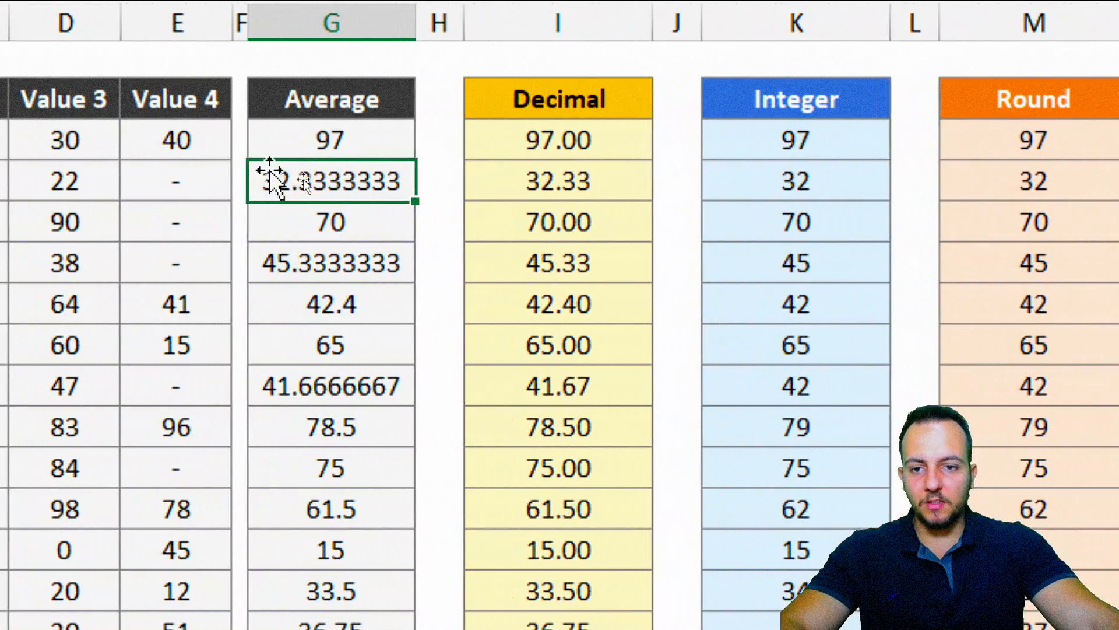
# Step: Set the value in Average cell G3 to 97.5
pyautogui.click(372, 136)
pyautogui.doubleClick(372, 136)
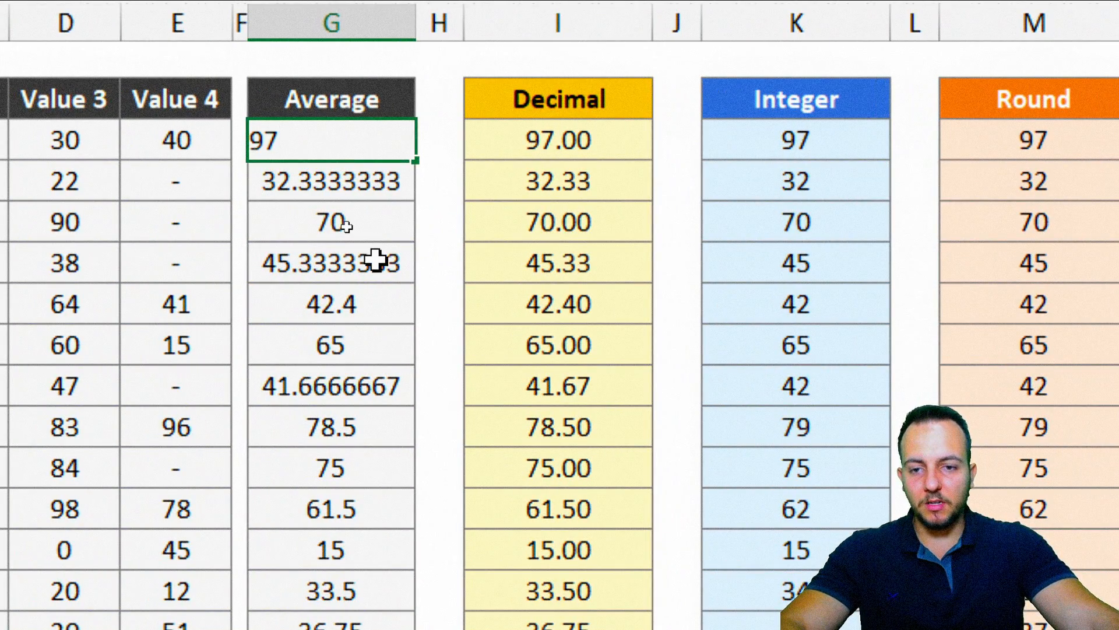
pyautogui.write('.5')
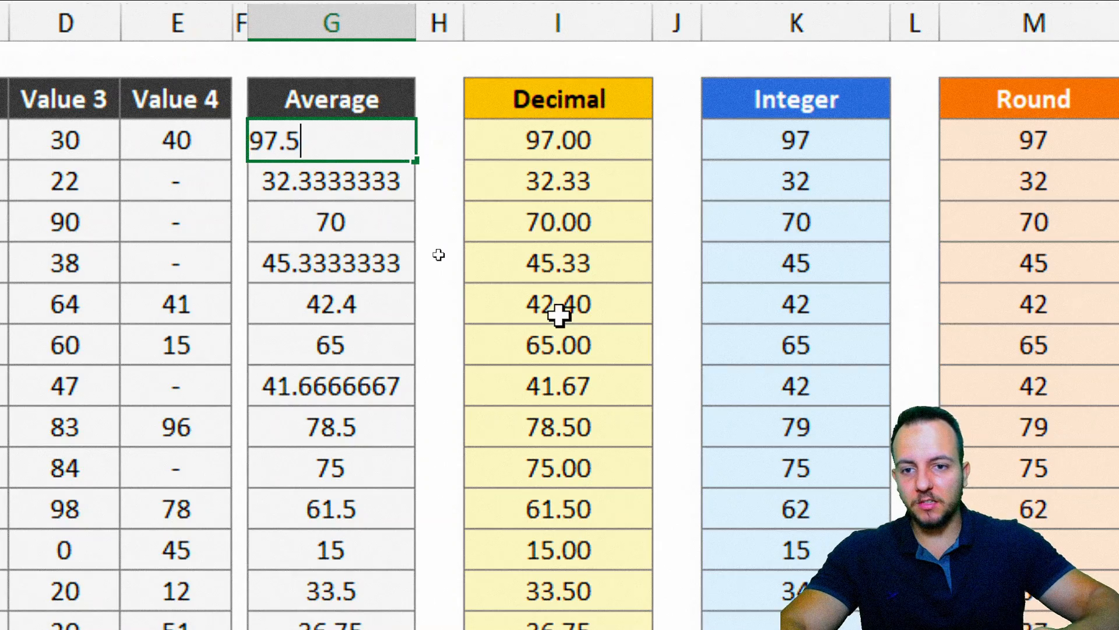
pyautogui.press('Return')
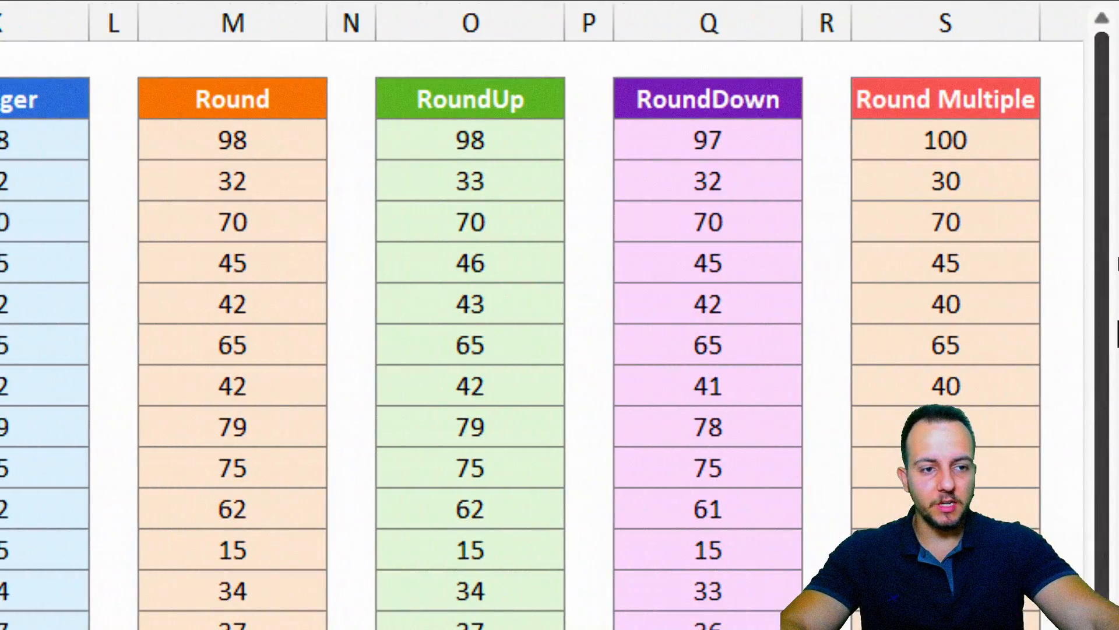
# Step: Box the Round and Round Multiple headers in red, erase the boxes, and temporarily circle the value in S3
pyautogui.hotkey('ctrl', '2')
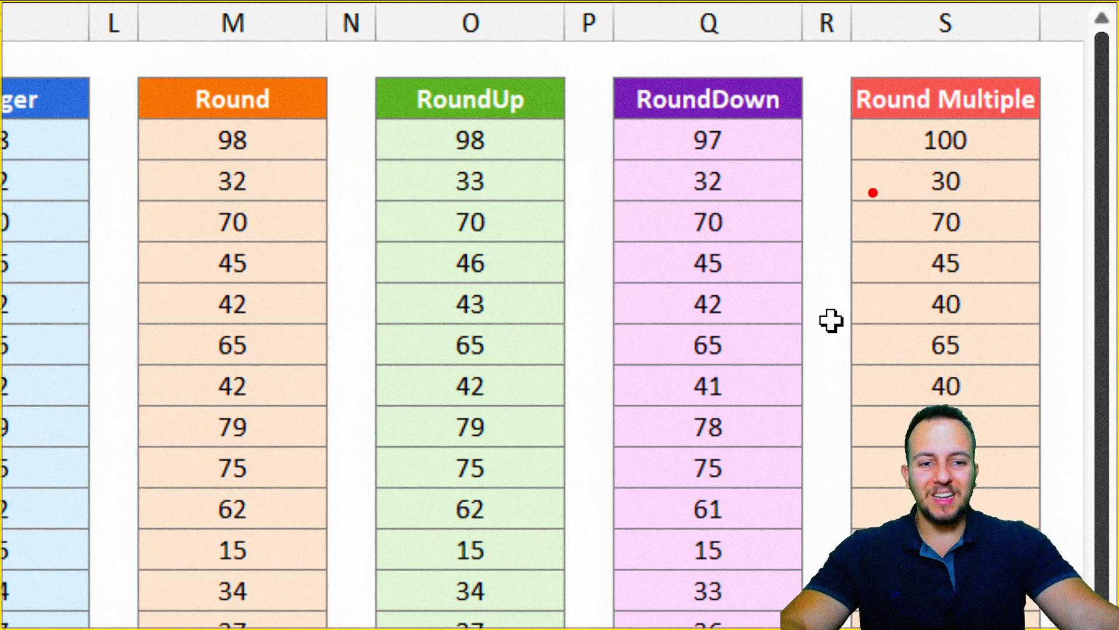
pyautogui.moveTo(169, 65); pyautogui.dragTo(295, 129)
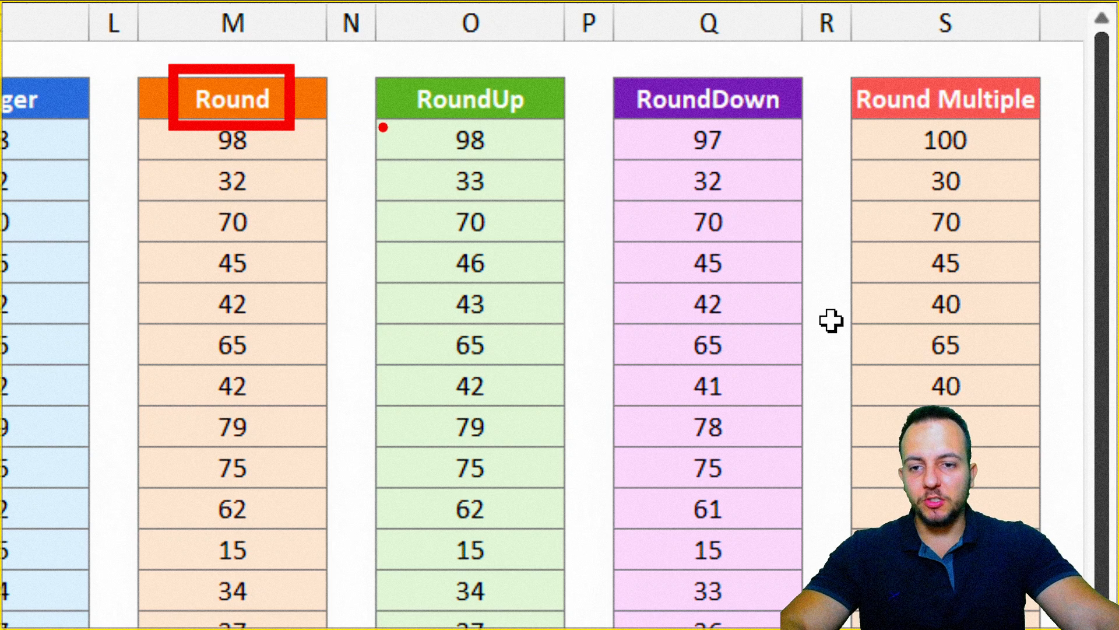
pyautogui.moveTo(835, 53); pyautogui.dragTo(1062, 127)
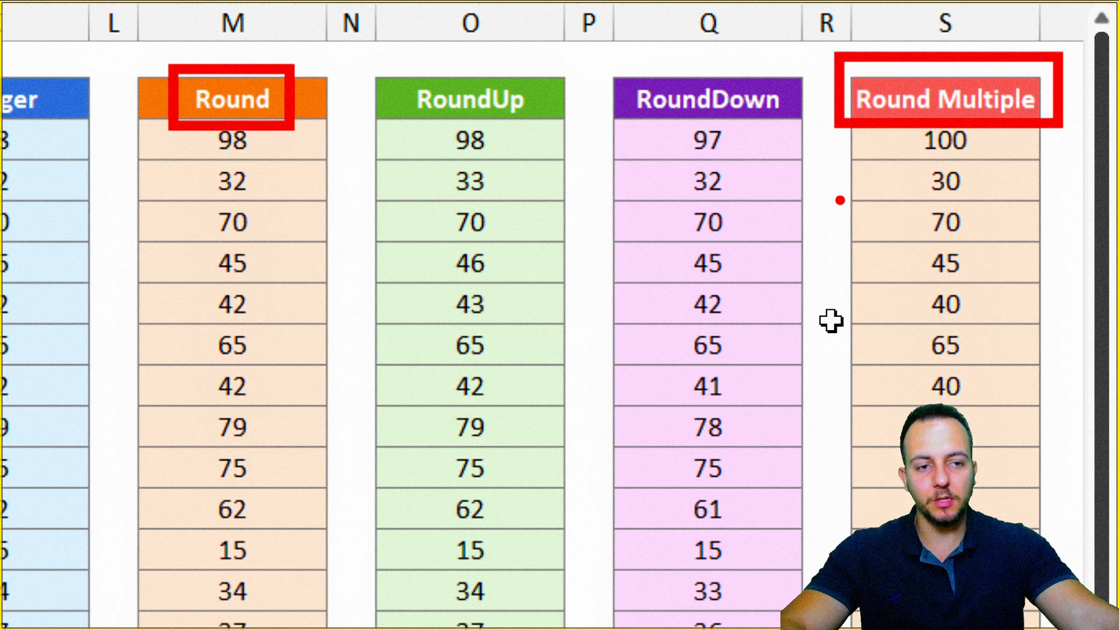
pyautogui.press('e')
pyautogui.moveTo(967, 110)
pyautogui.mouseDown()
pyautogui.moveTo(880, 142)
pyautogui.moveTo(897, 119)
pyautogui.mouseUp()
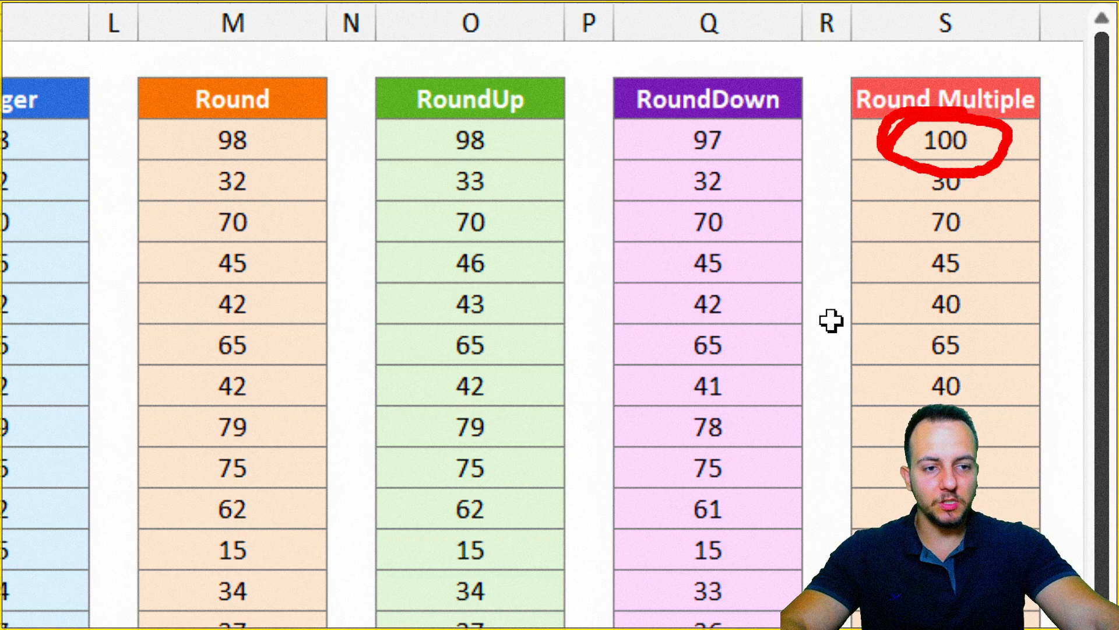
pyautogui.press('Escape')
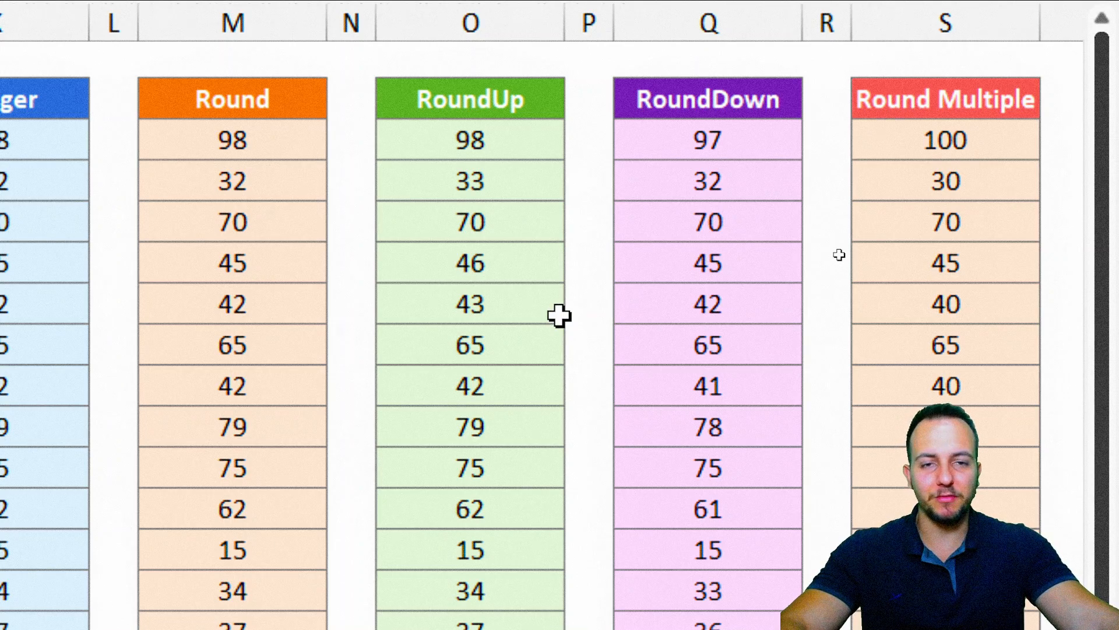
# Step: Draw a temporary red box around S3 with an arrow from the RoundDown value, and leave the screen annotation and zoom
pyautogui.hotkey('ctrl', '2')
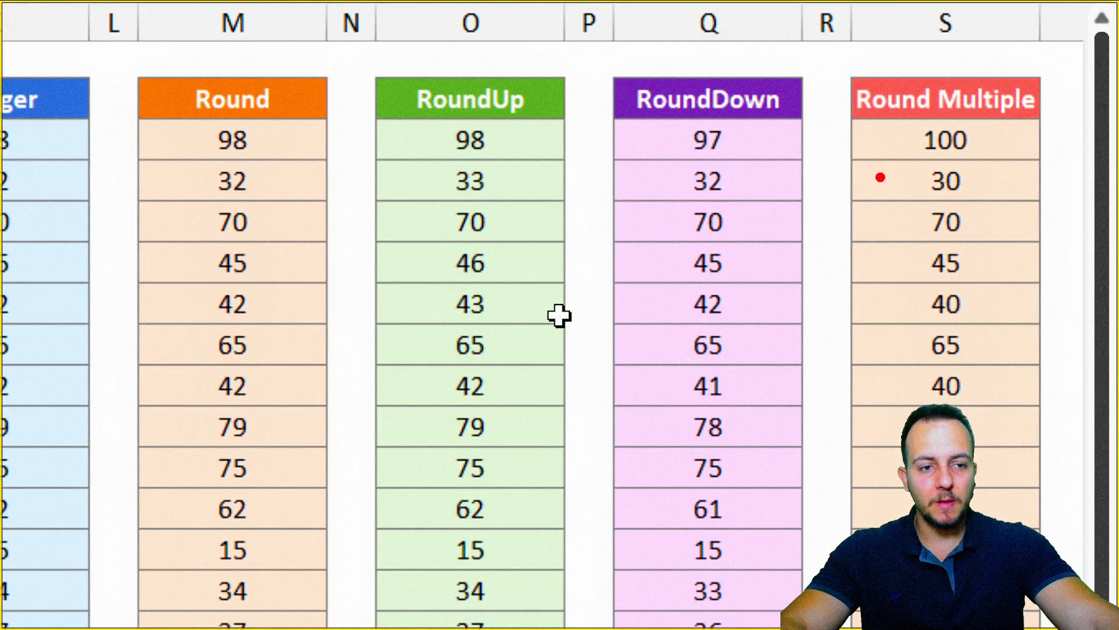
pyautogui.moveTo(901, 117); pyautogui.dragTo(994, 163)
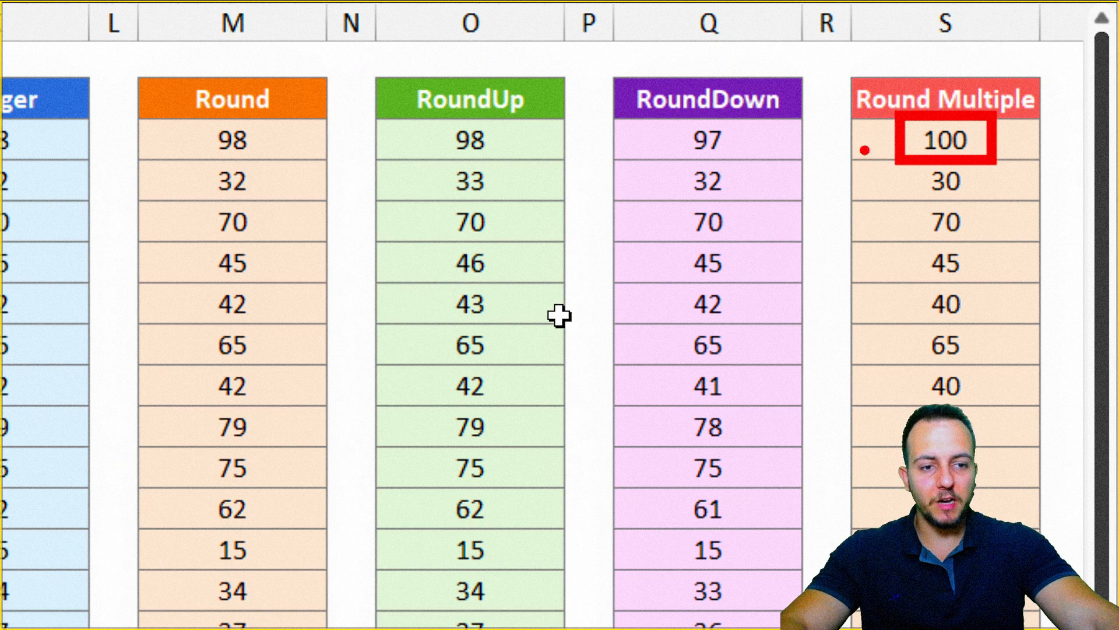
pyautogui.moveTo(887, 138); pyautogui.dragTo(708, 139)
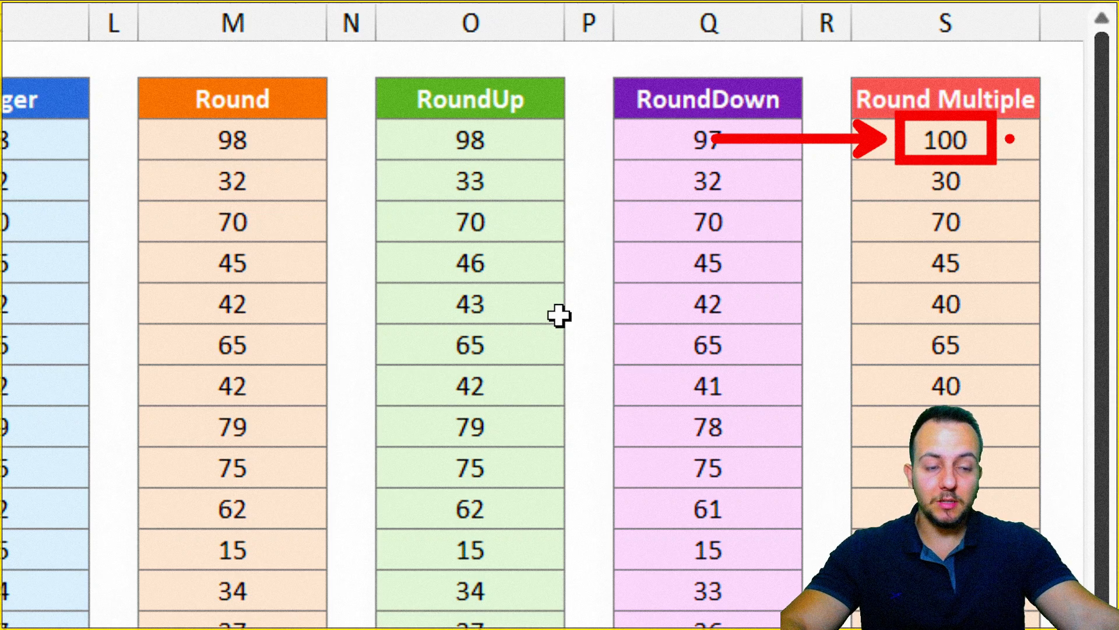
pyautogui.press('Escape')
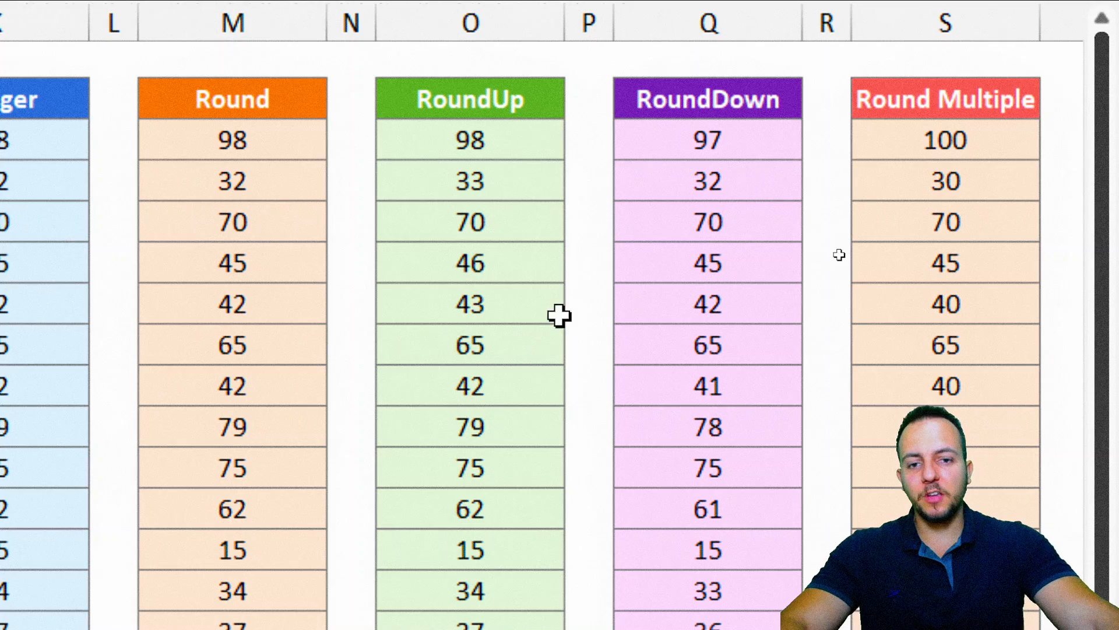
pyautogui.press('Escape')
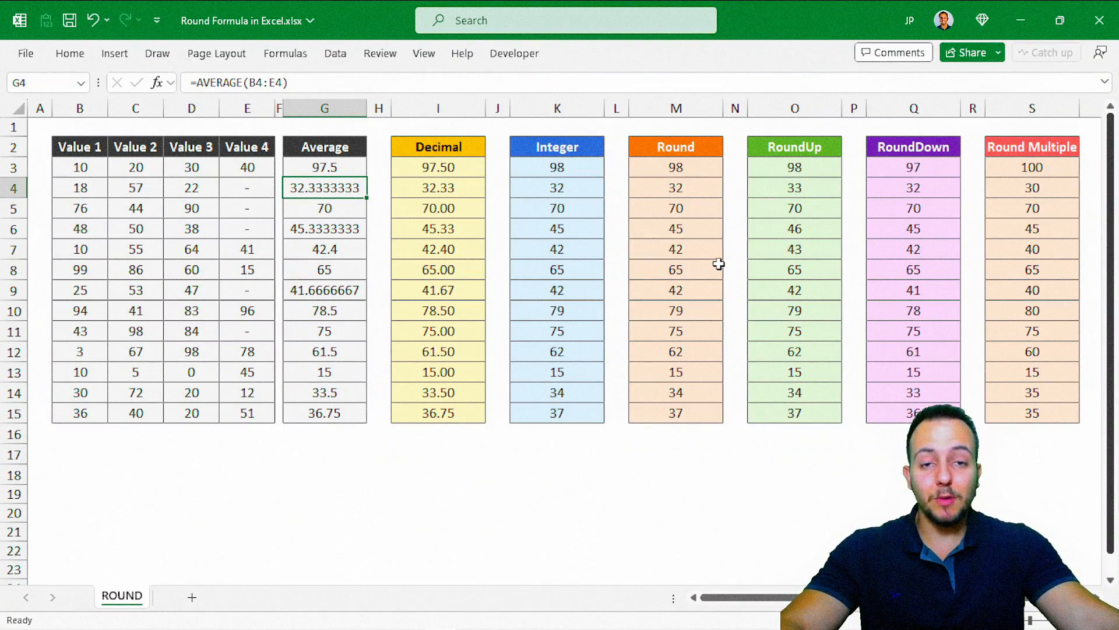
# Step: Select the Value 1 header in B2 and briefly view the number formatting commands
pyautogui.click(96, 150)
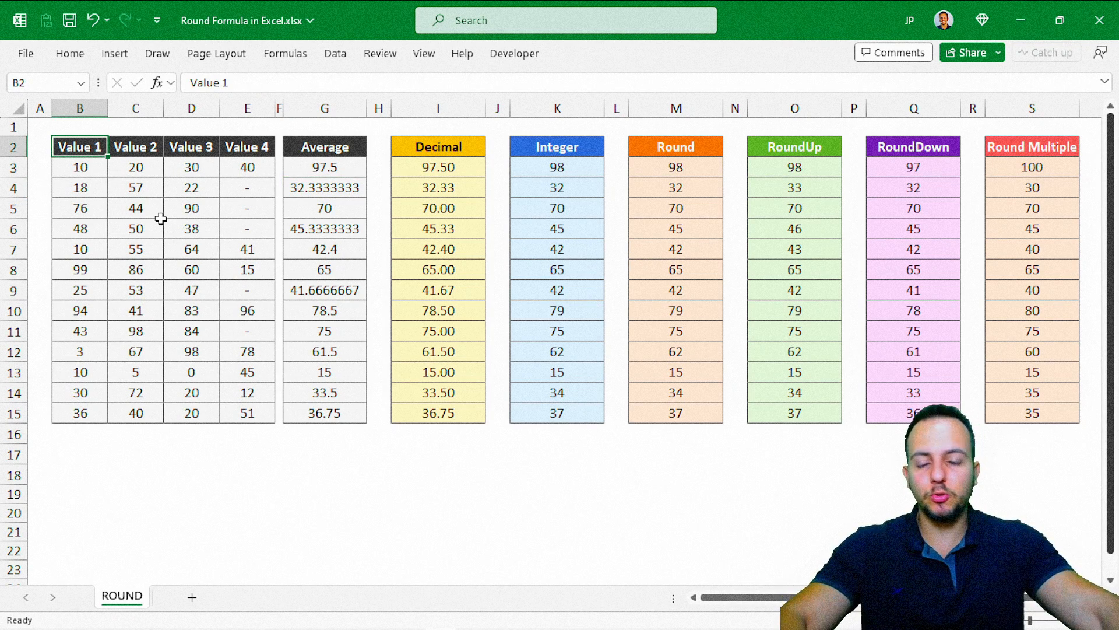
pyautogui.click(70, 53)
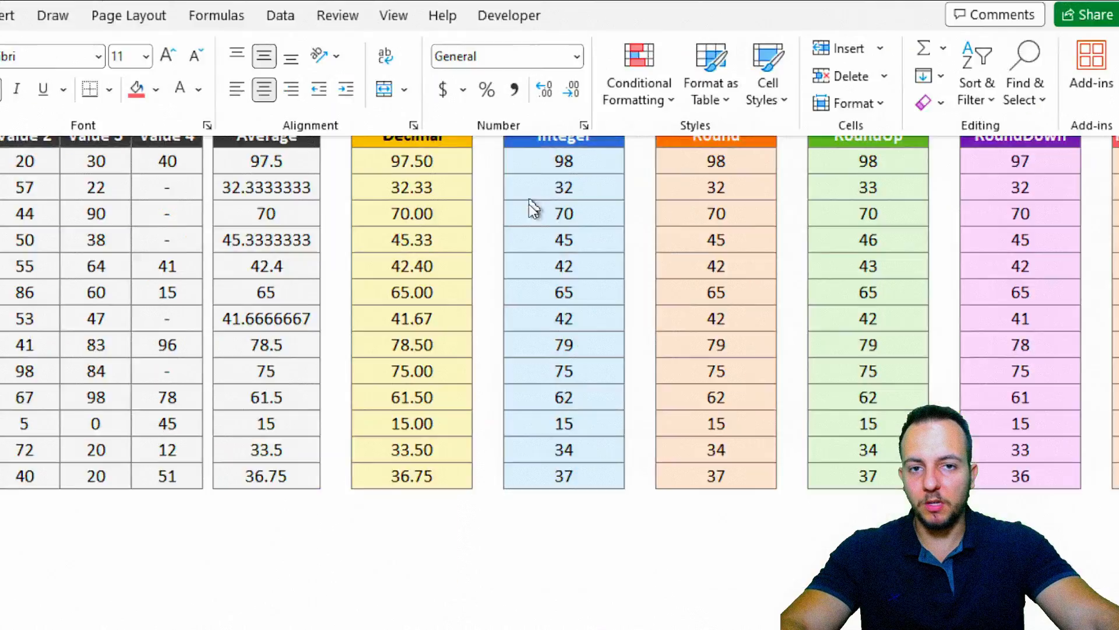
pyautogui.click(452, 393)
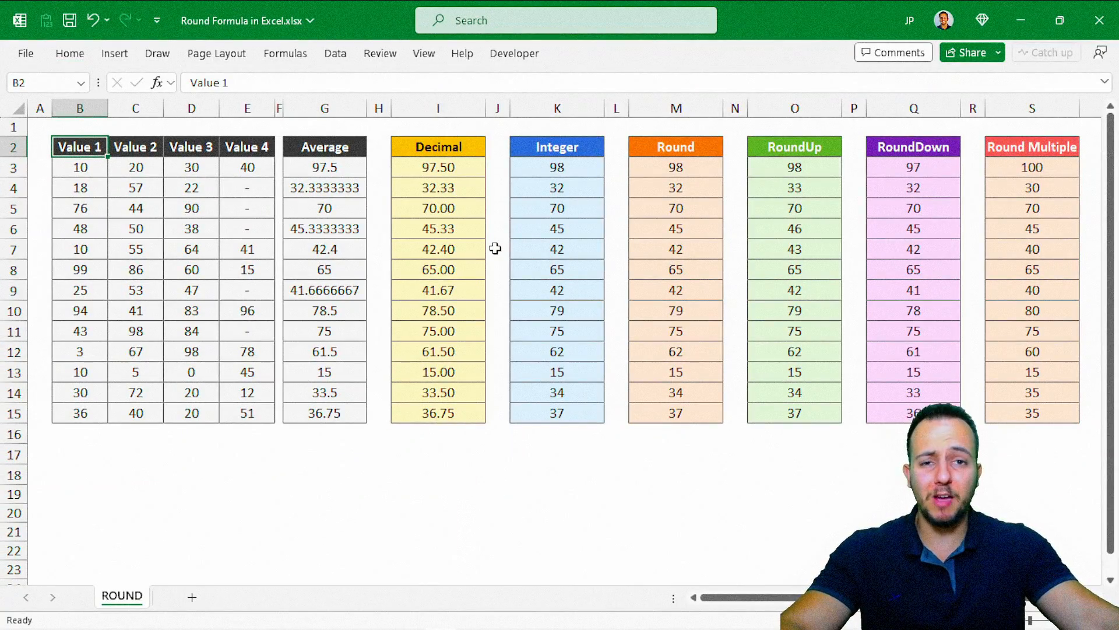